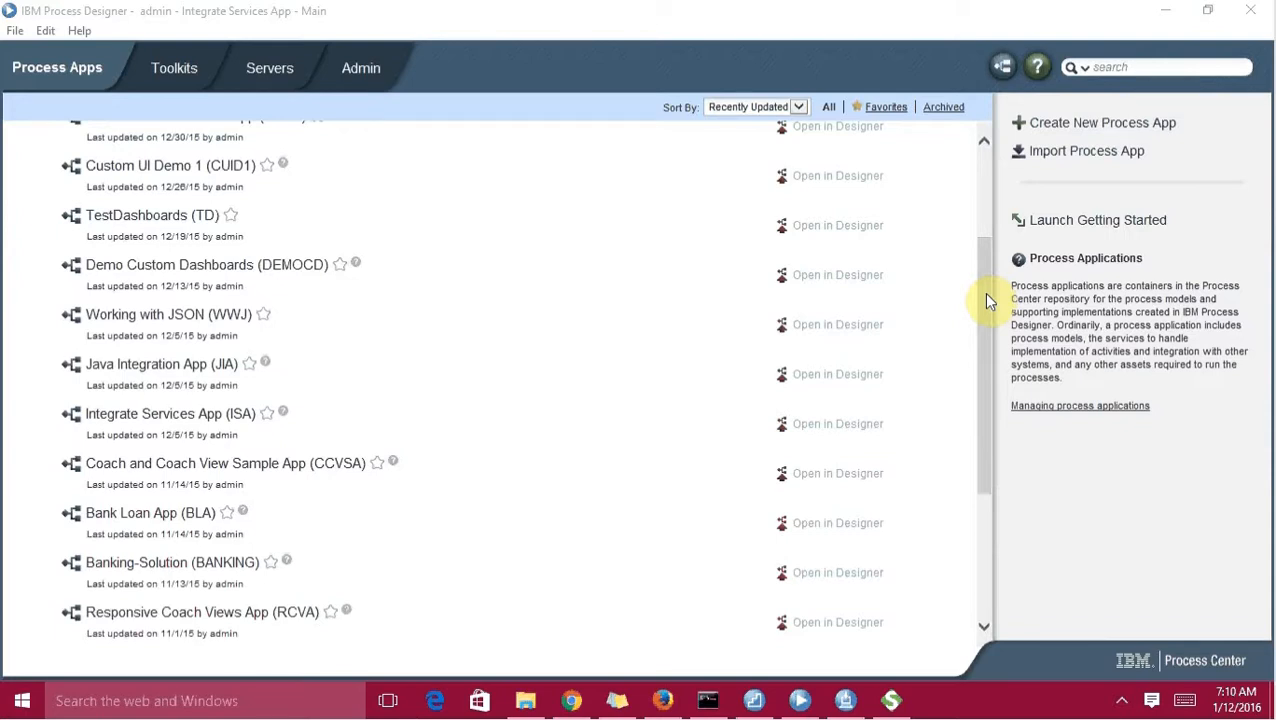
- Switch to SoapUI and review the employeeID value in Request 1 of EmployeeService's getEmployee operation
left_click(893, 700)
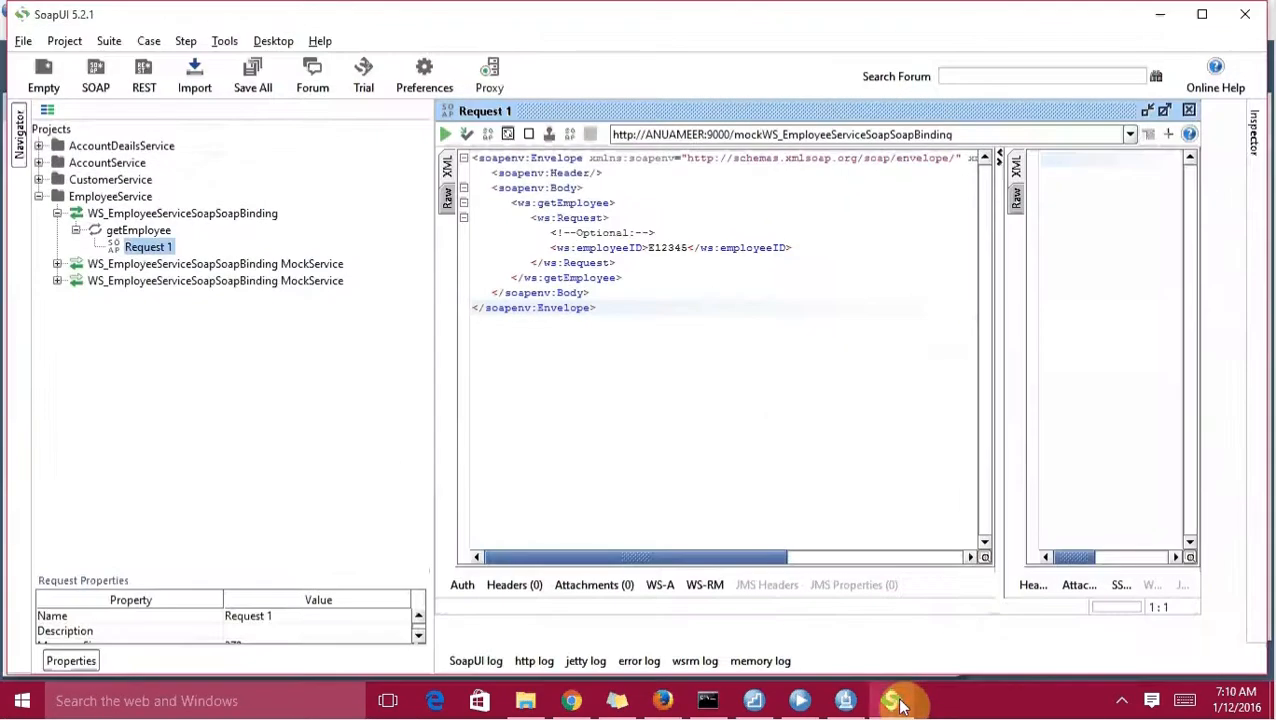
left_click(1189, 110)
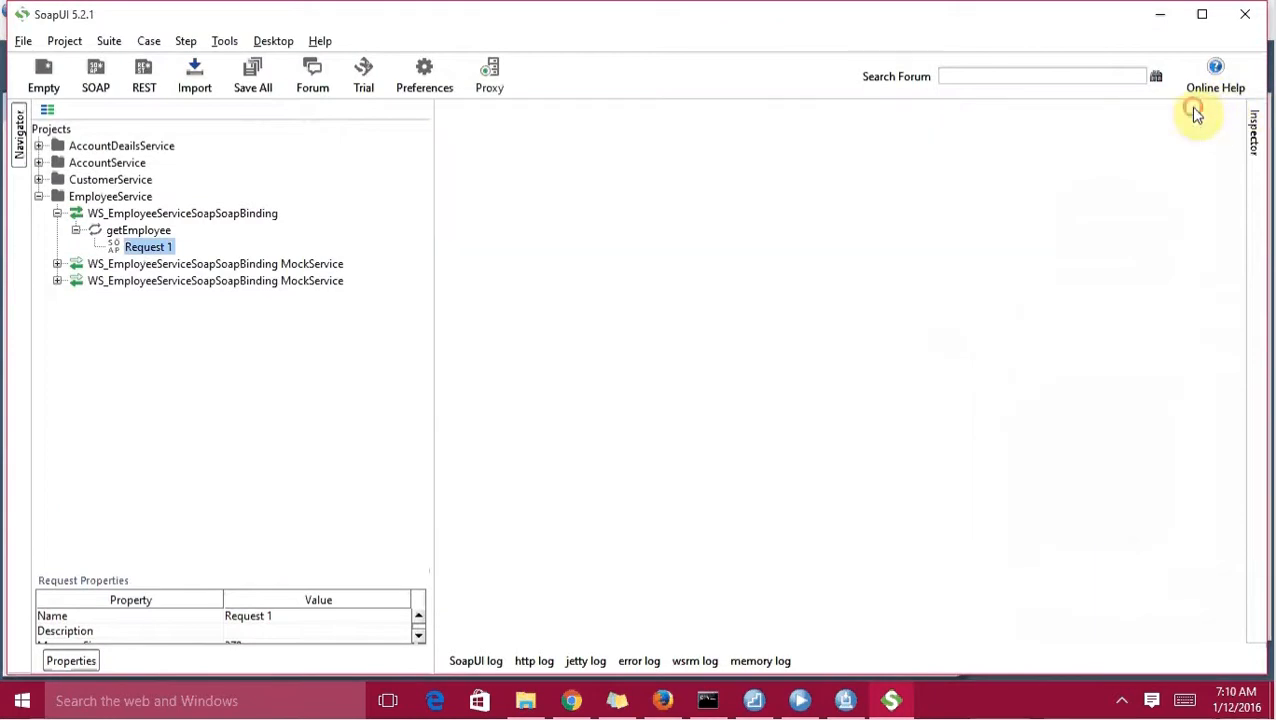
left_click(98, 196)
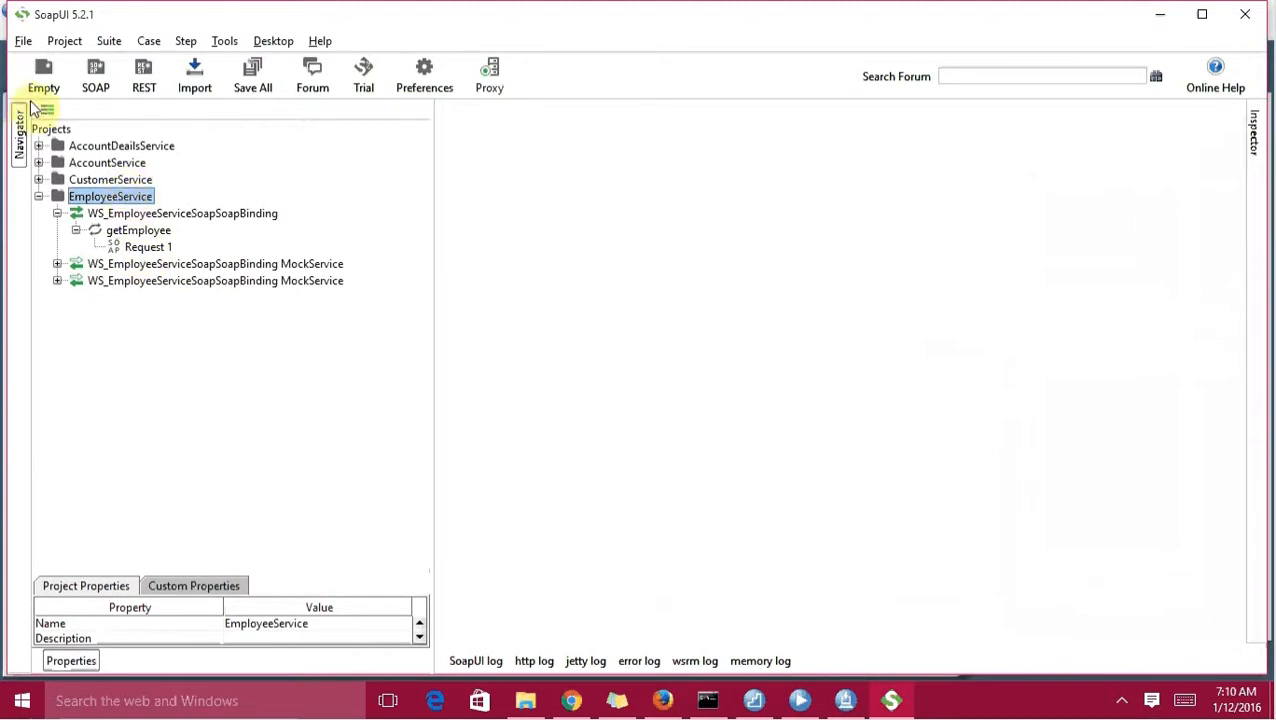
double_click(148, 247)
left_click(684, 250)
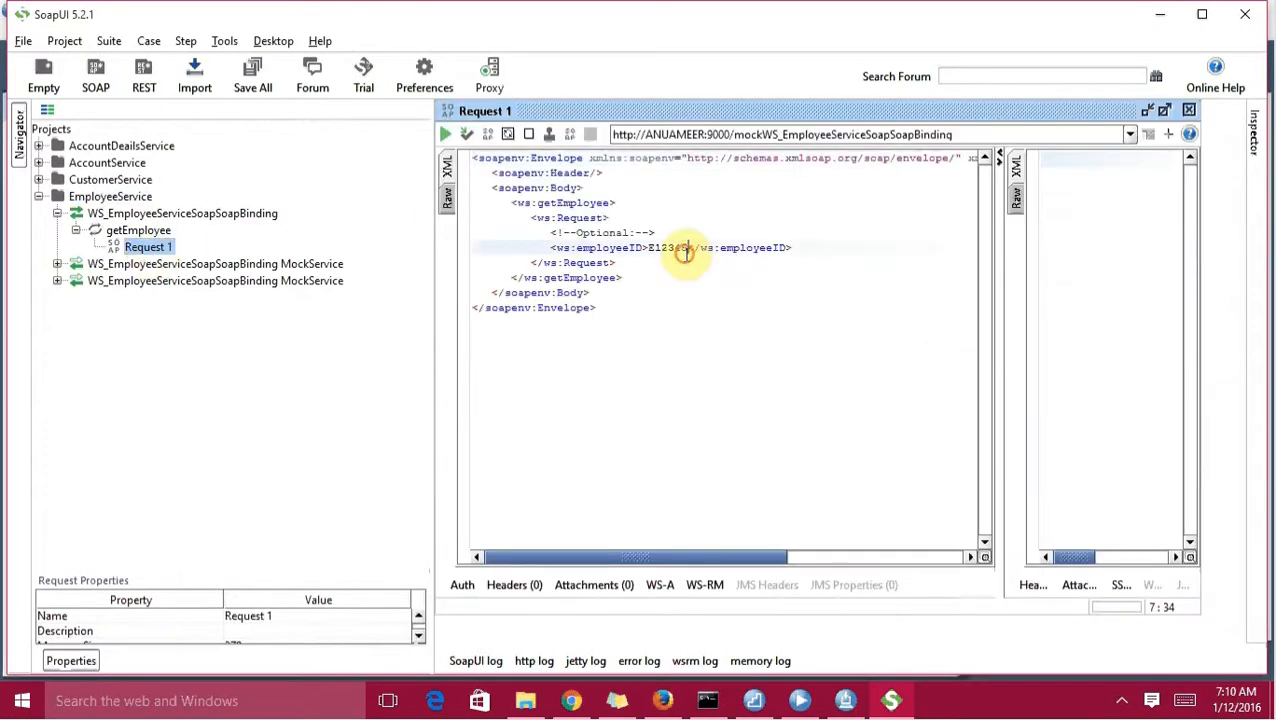
left_click(1188, 110)
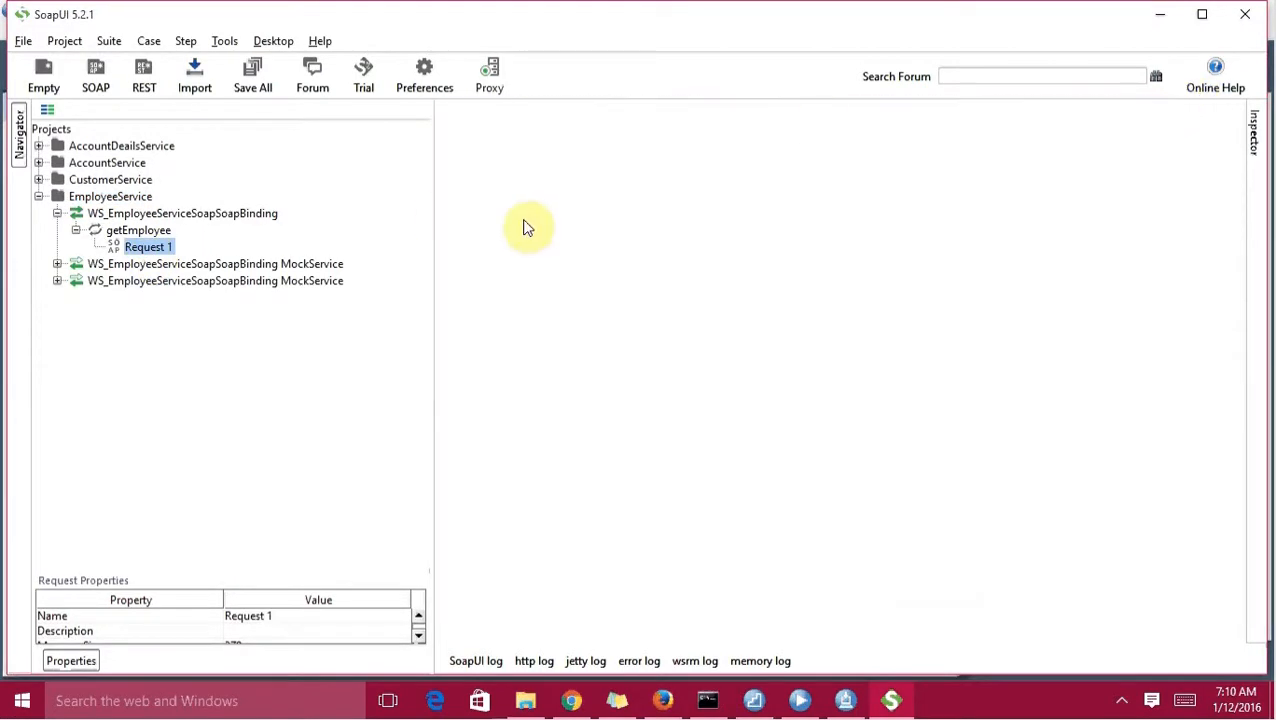
- Examine the employee fields in Response 1 under getEmployee of the first EmployeeService MockService
left_click(262, 264)
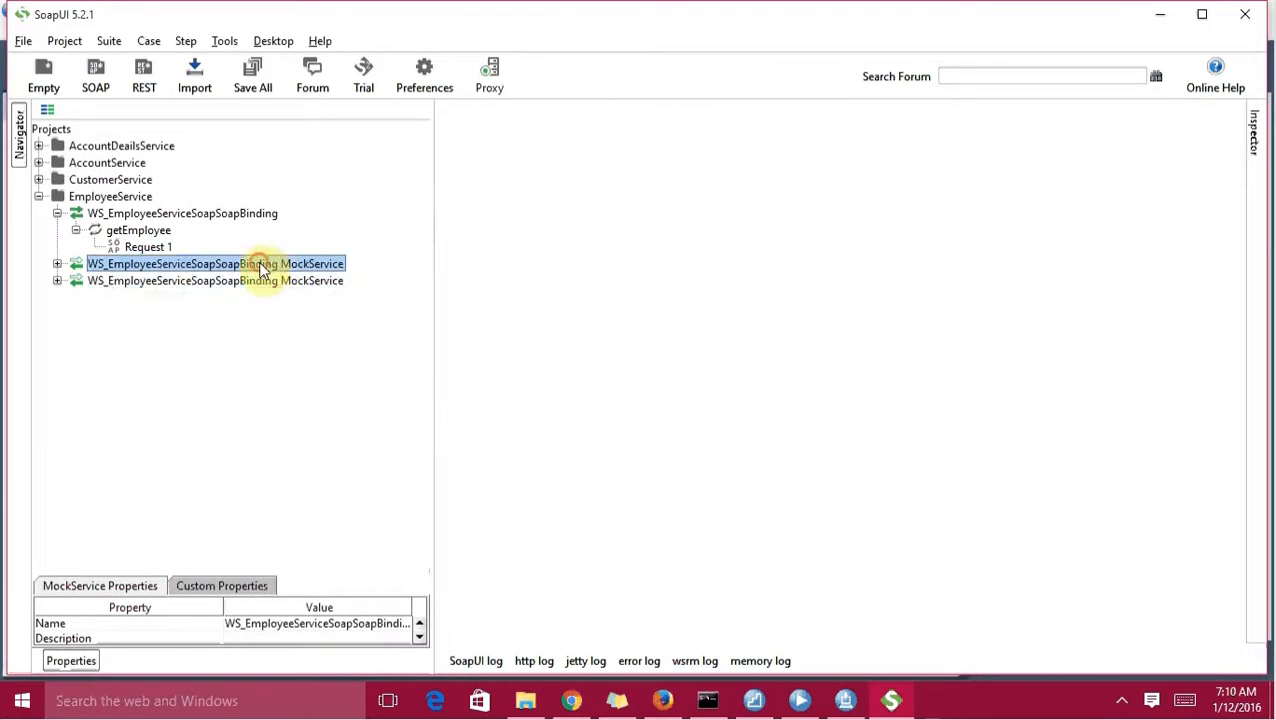
left_click(57, 264)
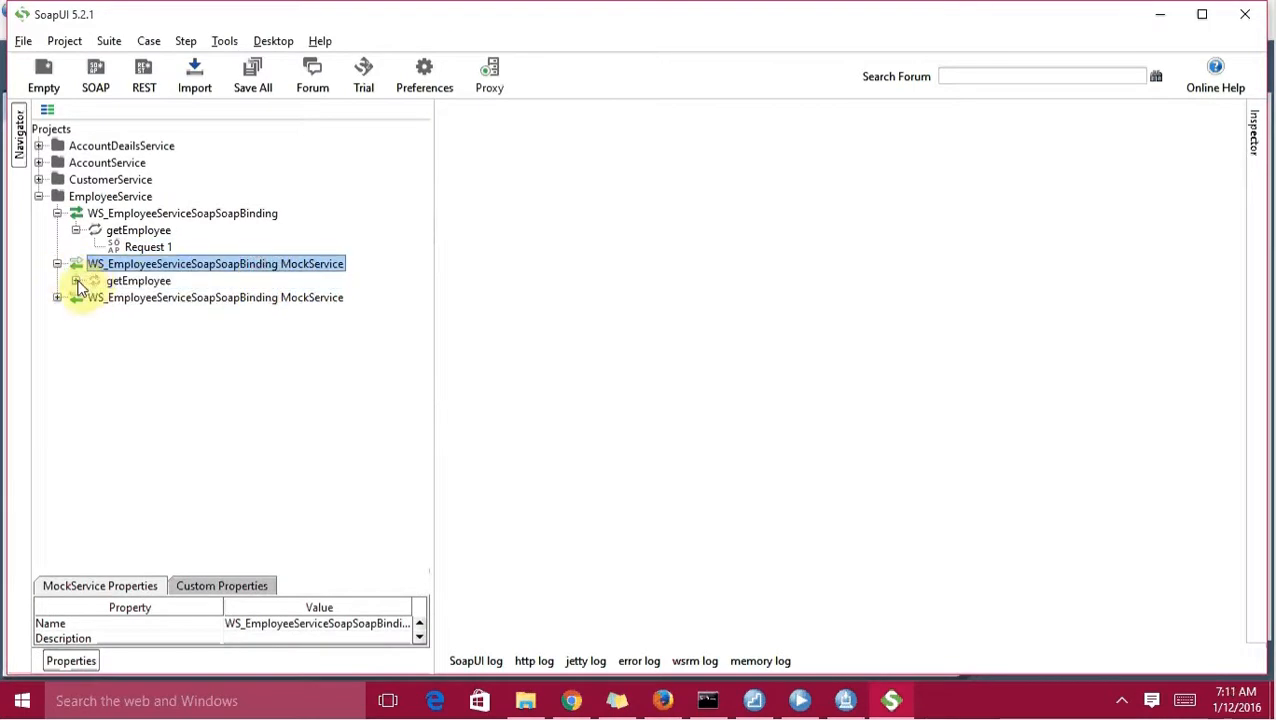
left_click(76, 281)
double_click(148, 297)
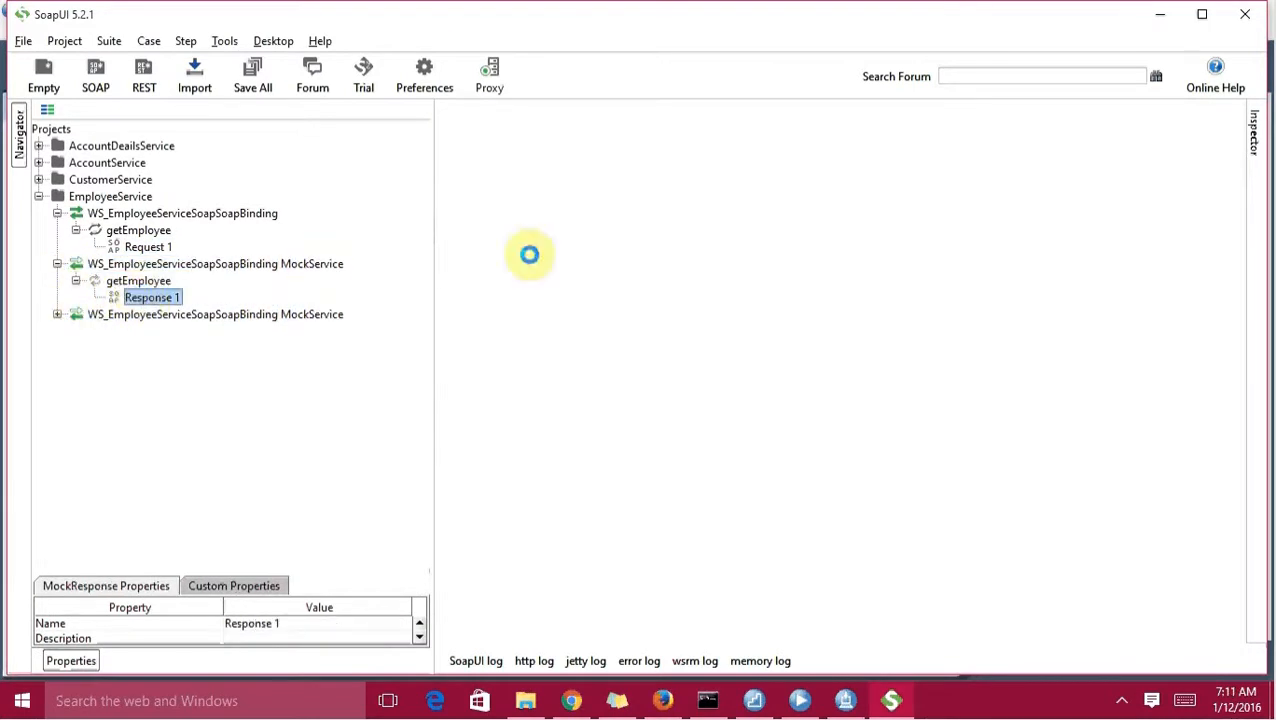
left_click(755, 278)
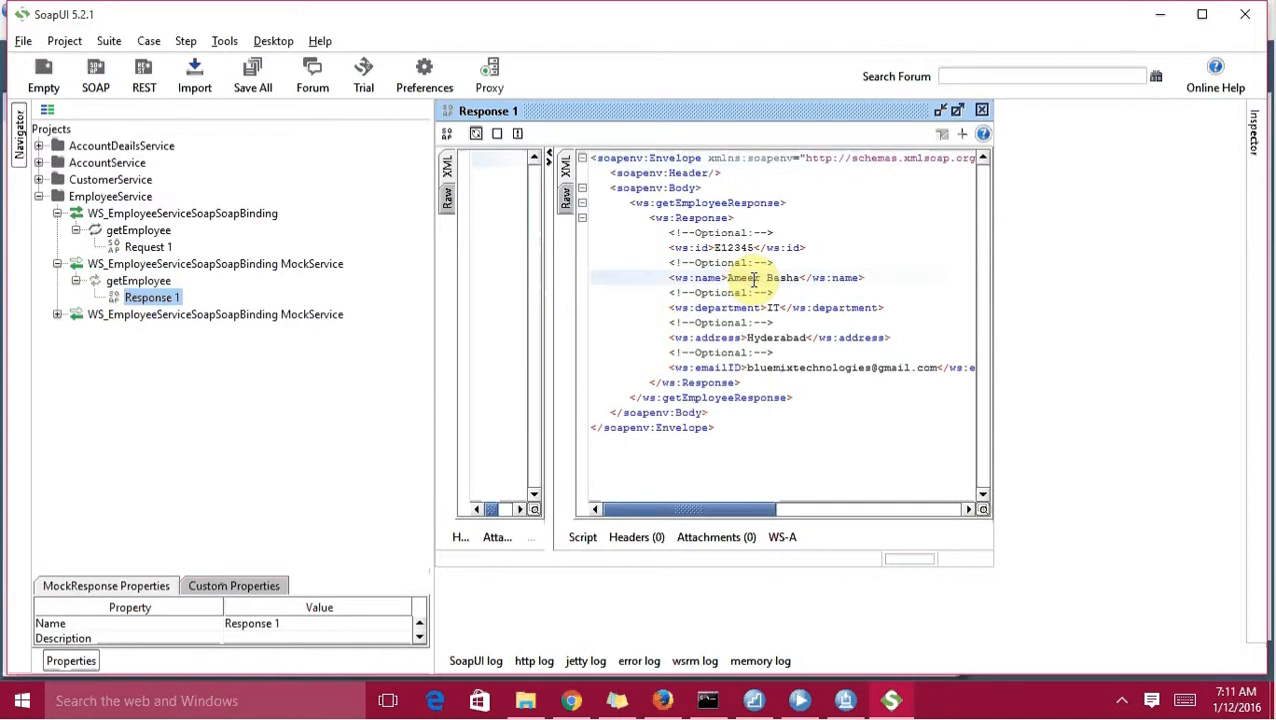
left_click(982, 111)
- Open the first WS_EmployeeServiceSoapSoapBinding MockService and start it
left_click(217, 266)
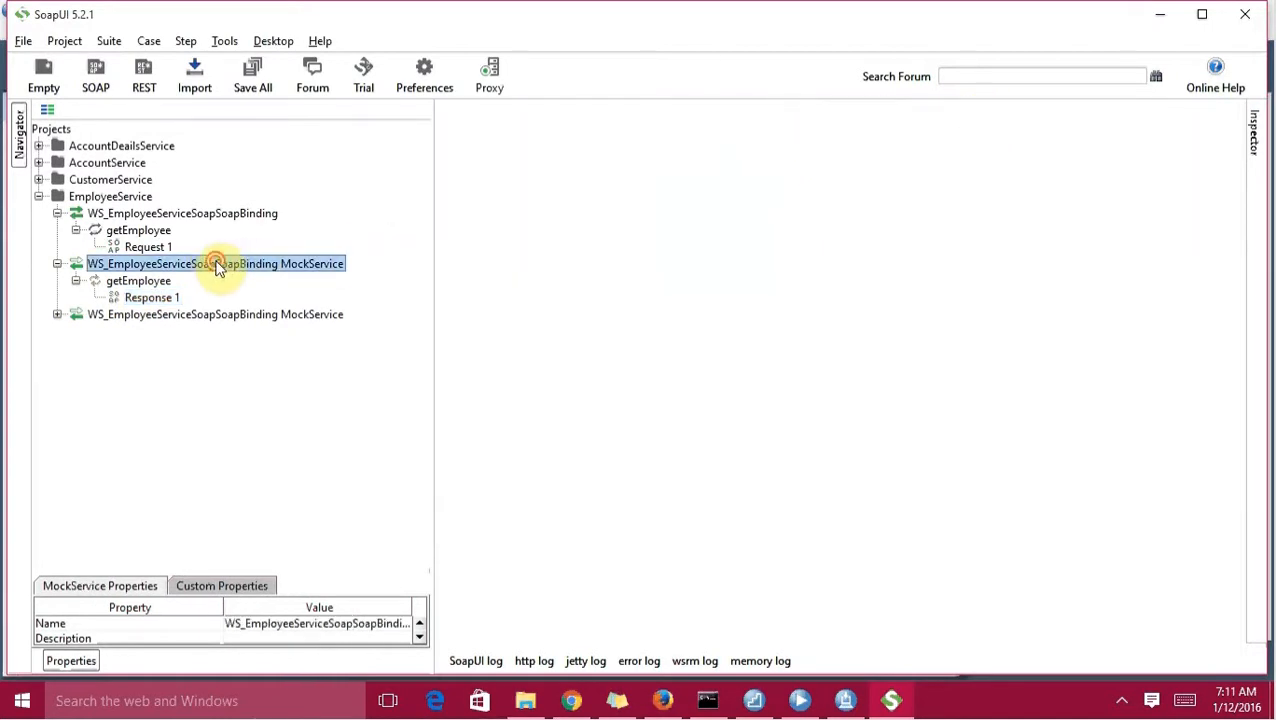
double_click(217, 266)
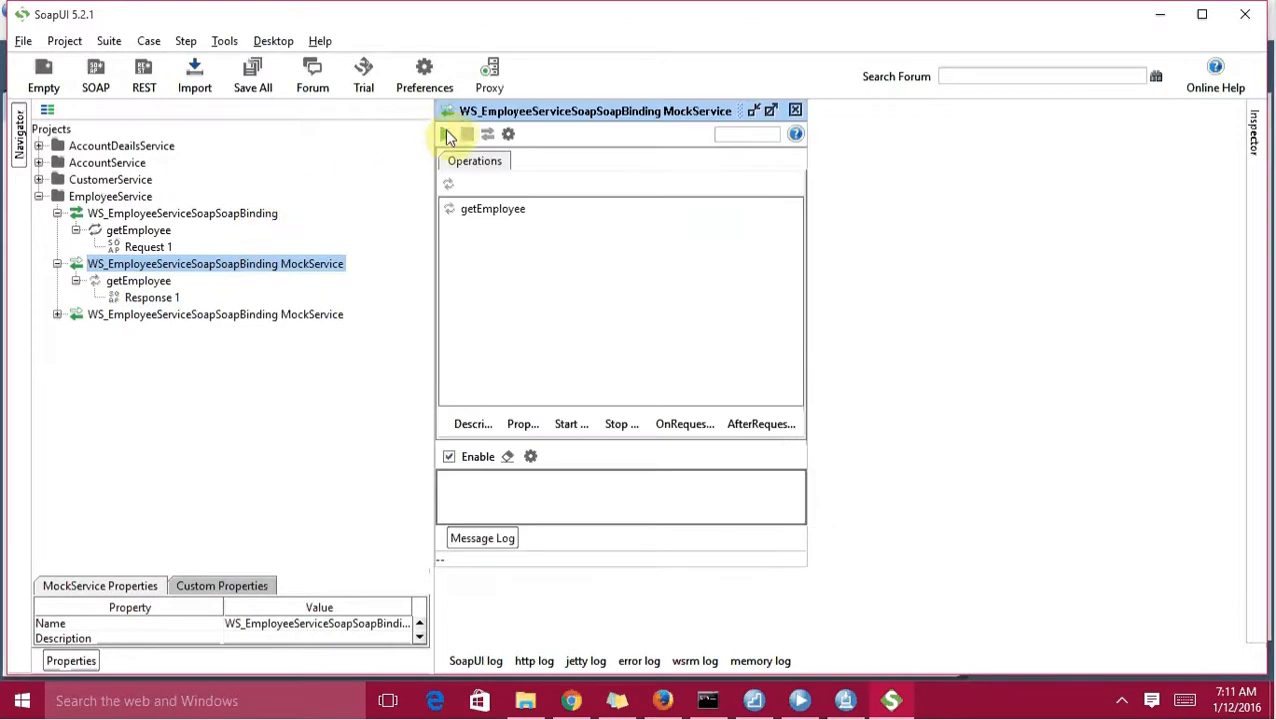
left_click(446, 134)
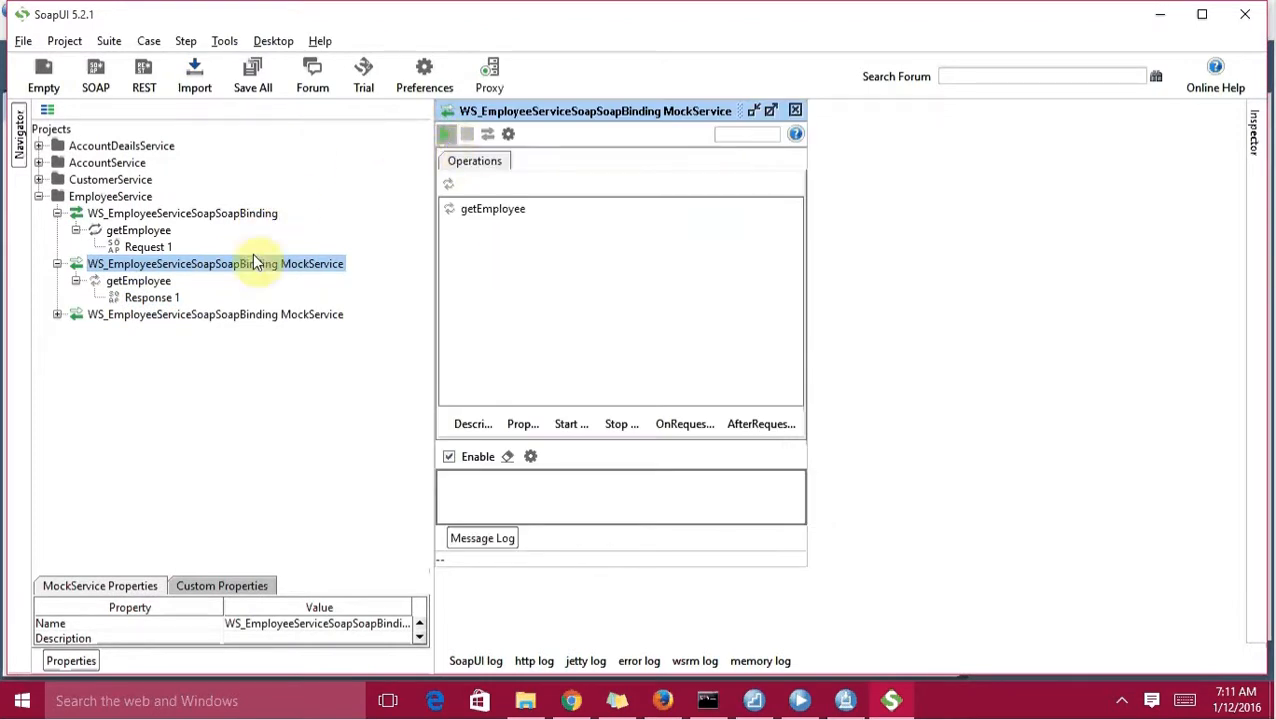
- Open Request 1, switch its endpoint to the mockWS_EmployeeServiceSoapSoapBinding address on port 8089, and submit the request
left_click(150, 246)
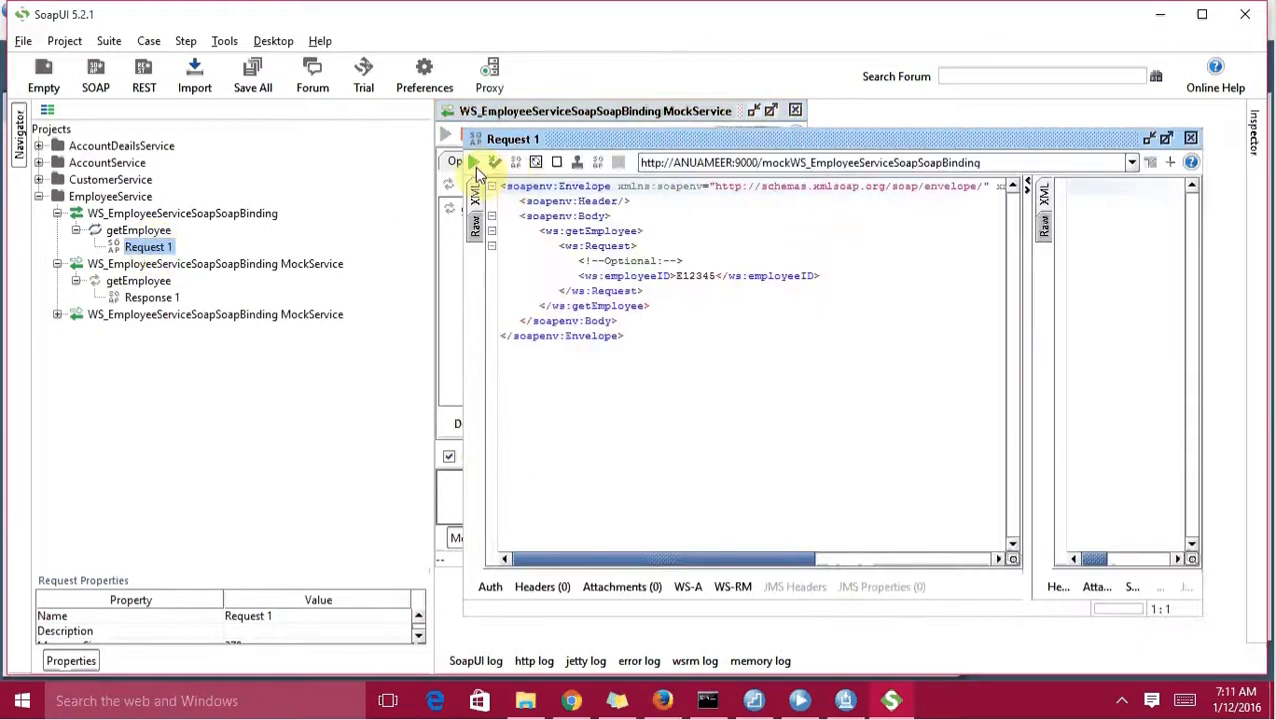
left_click(474, 163)
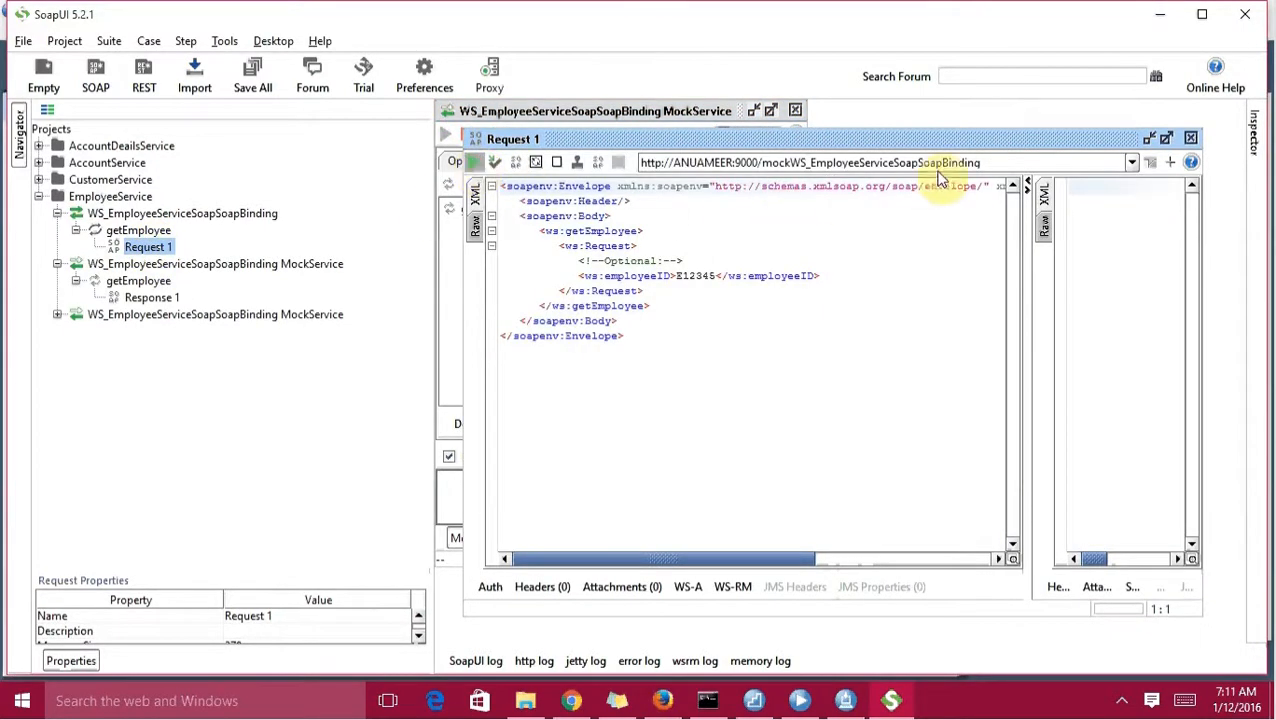
left_click(1131, 162)
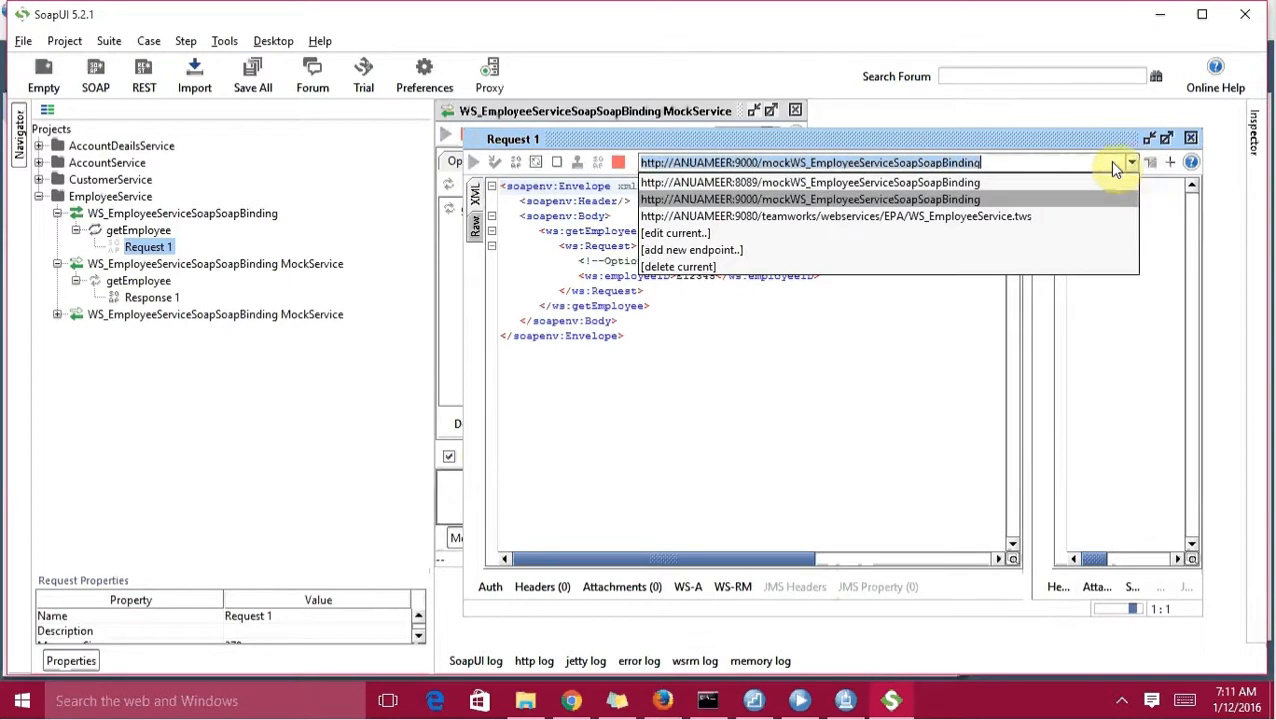
left_click(928, 182)
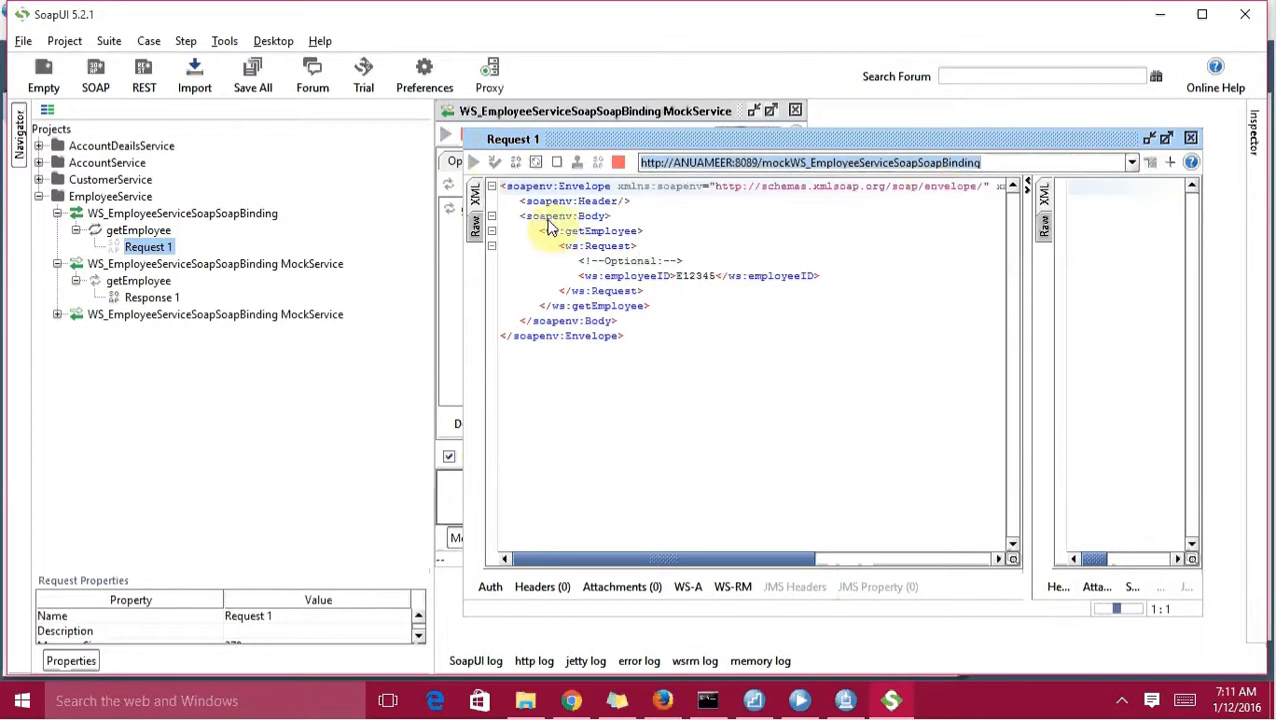
left_click(609, 197)
left_click(625, 162)
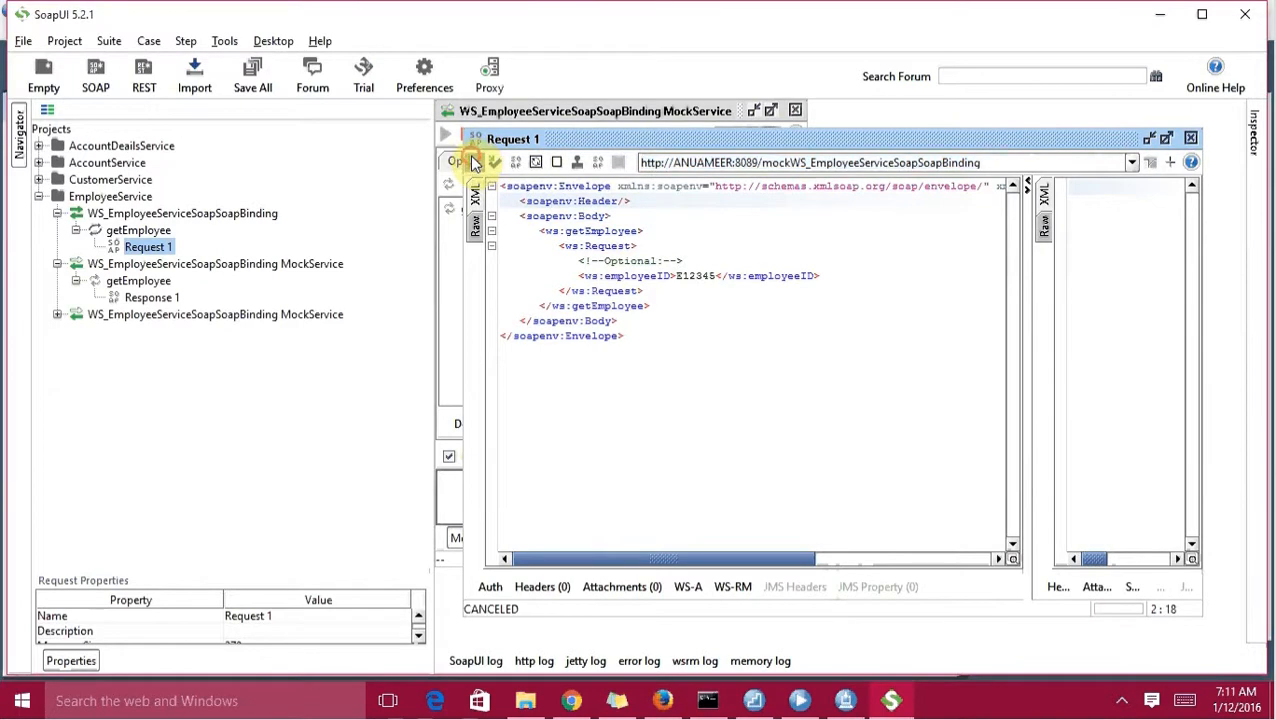
left_click(931, 323)
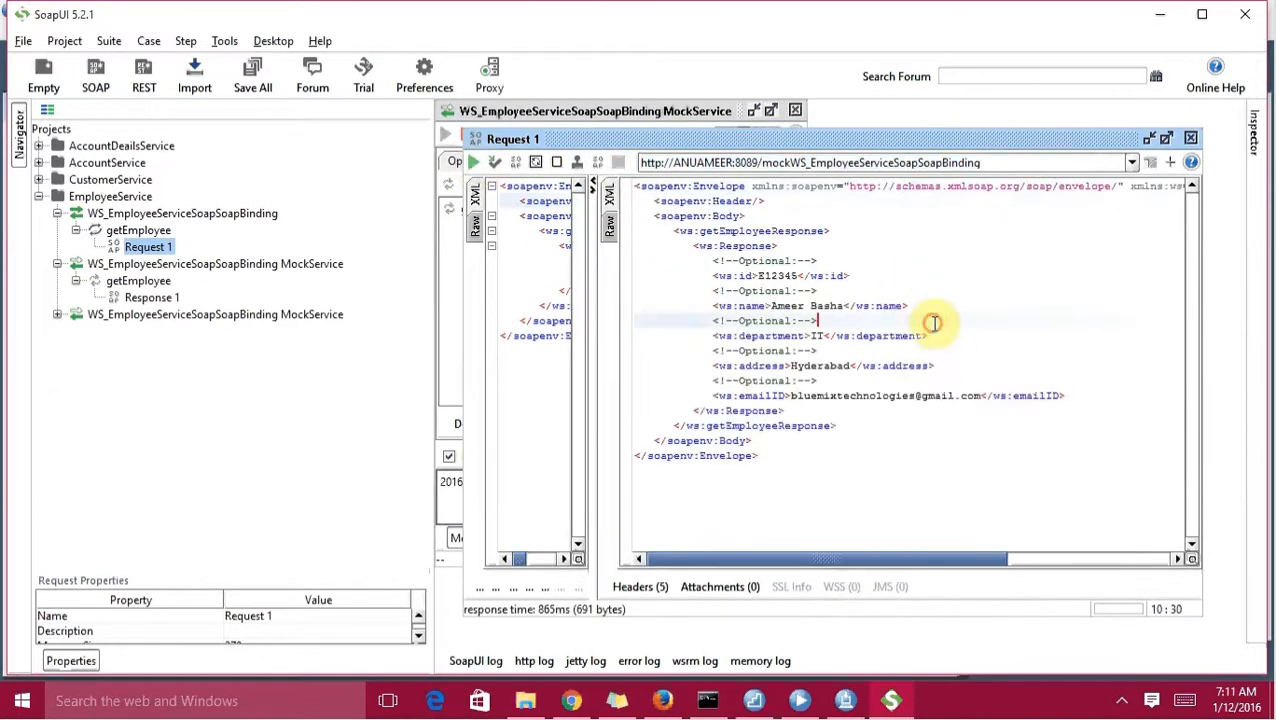
- Stop the first EmployeeService mock service and check the port and host in its options
left_click(748, 162)
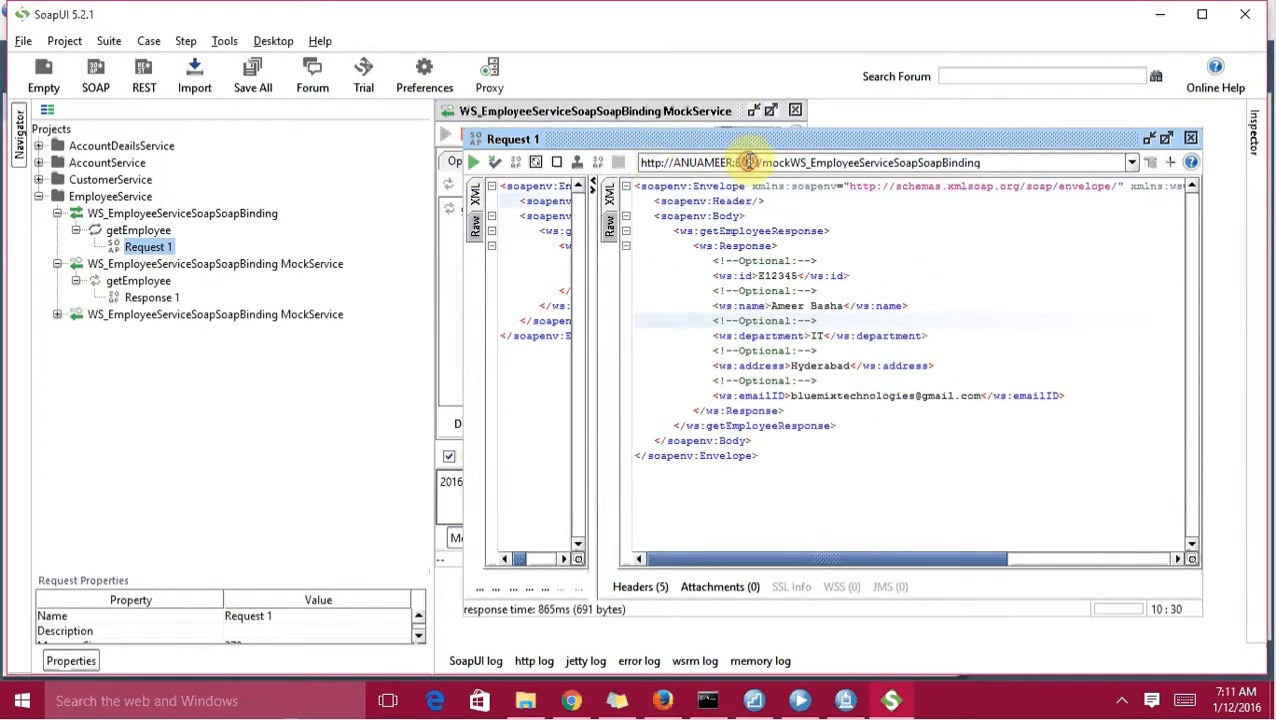
left_click(693, 113)
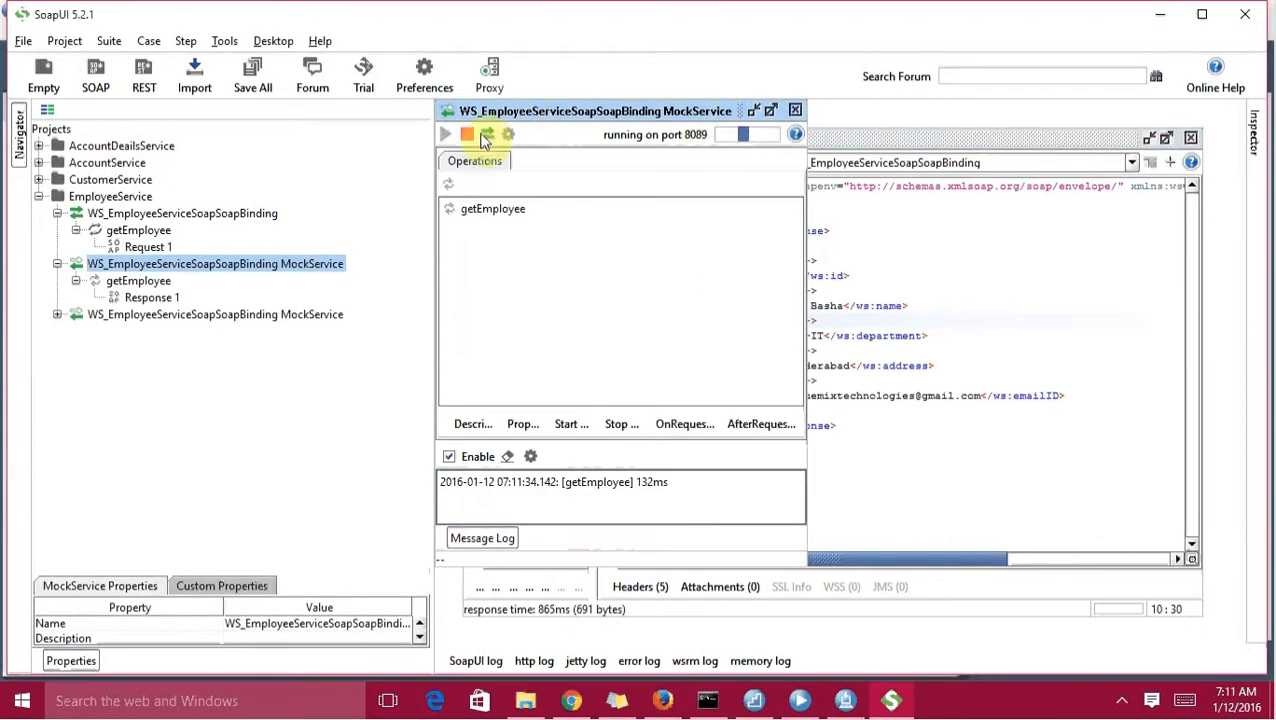
left_click(473, 136)
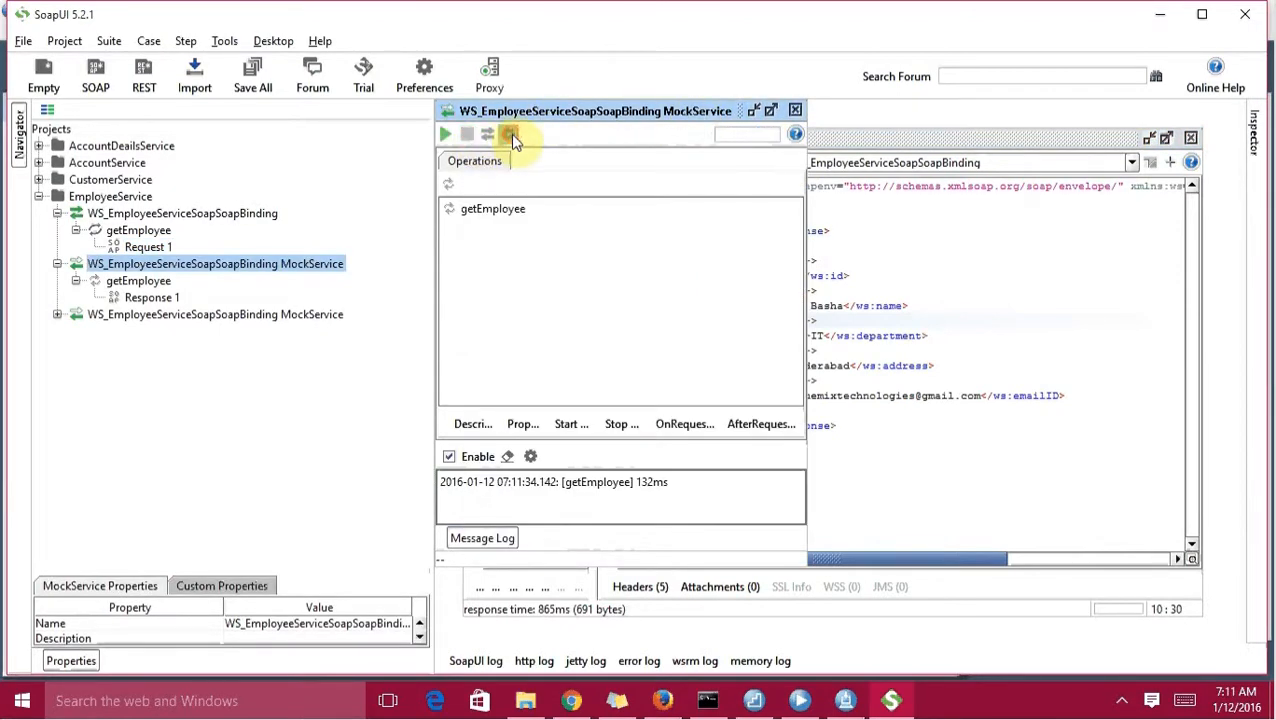
left_click(509, 134)
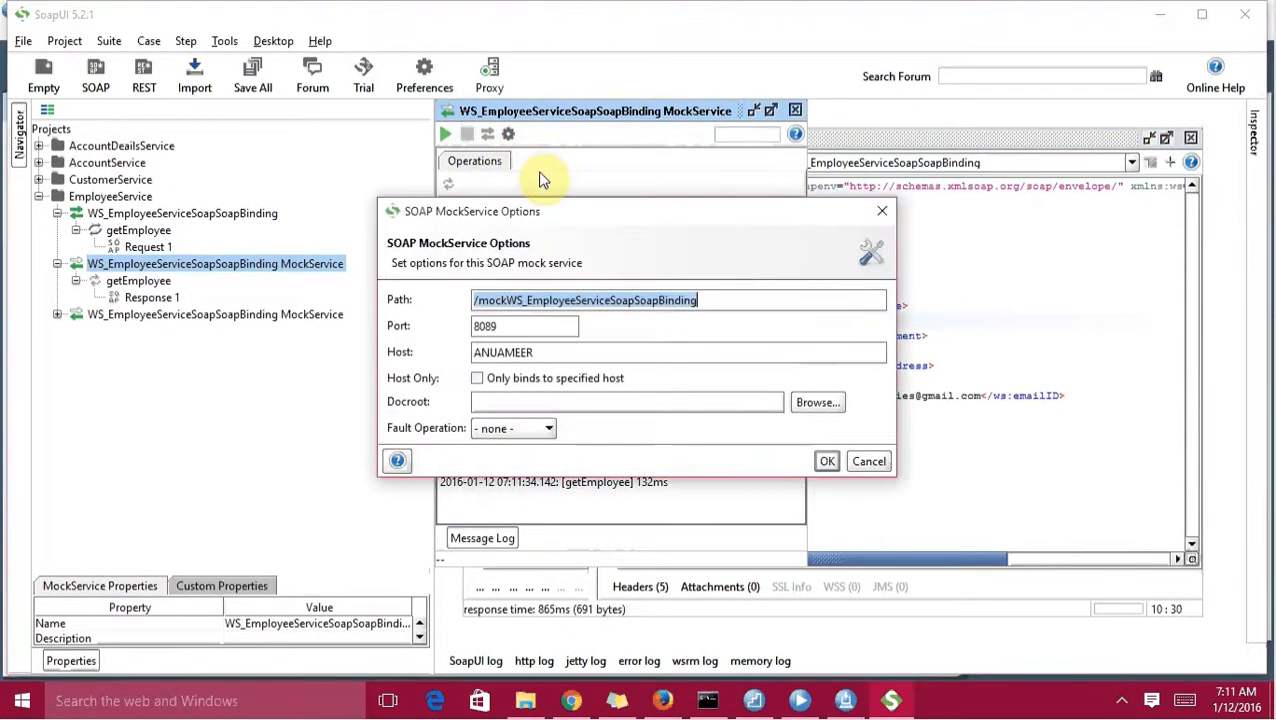
left_click(510, 325)
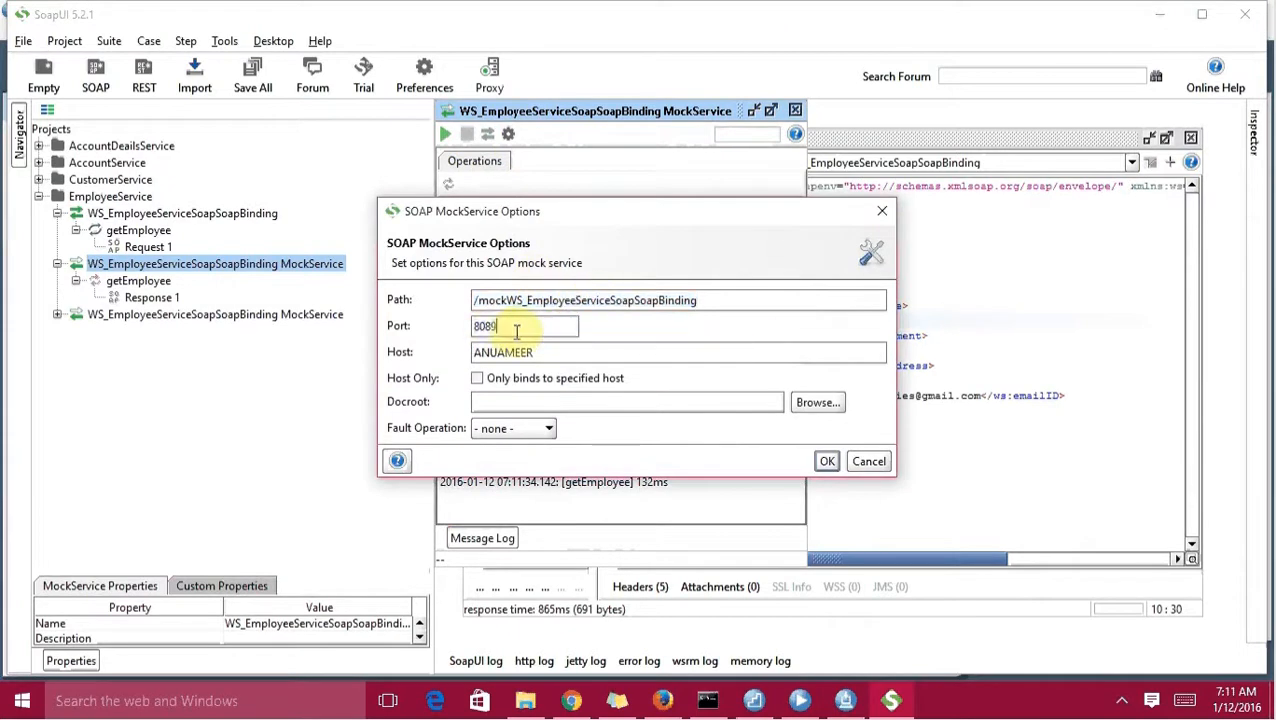
left_click(580, 349)
left_click(882, 211)
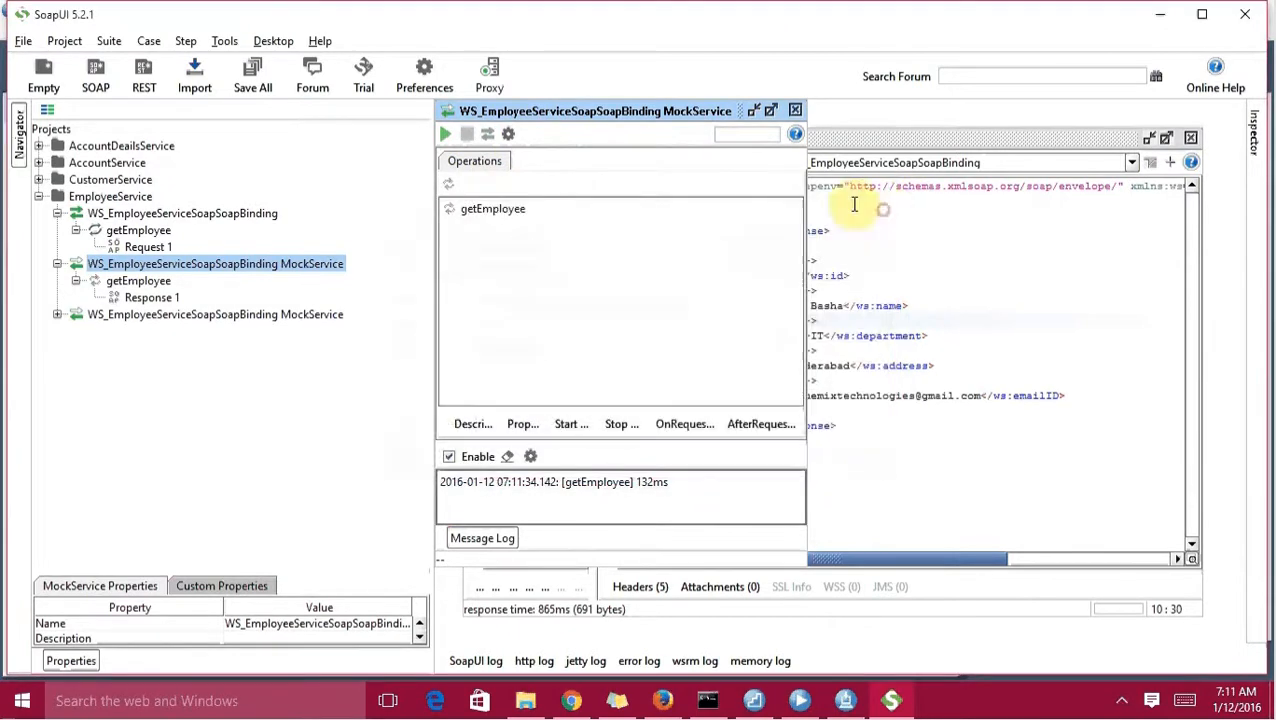
- Restart the first EmployeeService mock service and resubmit Request 1 to the port 8089 endpoint
left_click(445, 134)
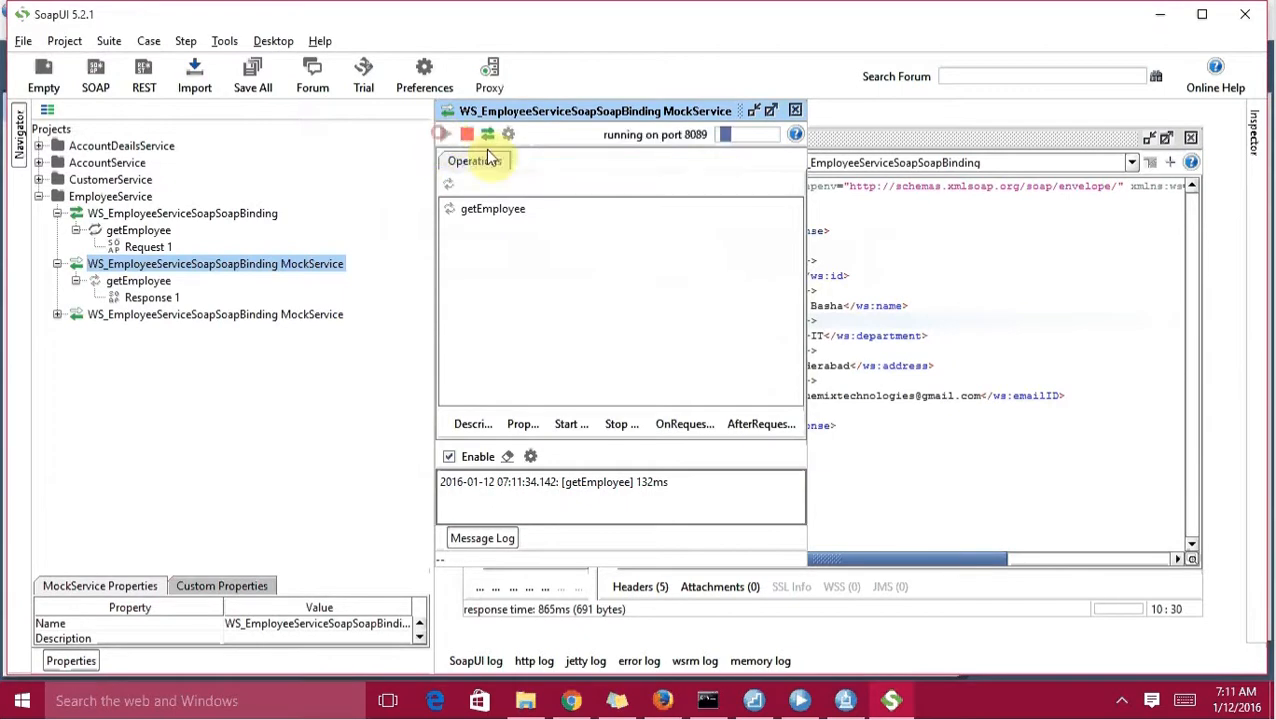
left_click(916, 289)
left_click_drag(994, 162, 640, 162)
left_click(794, 262)
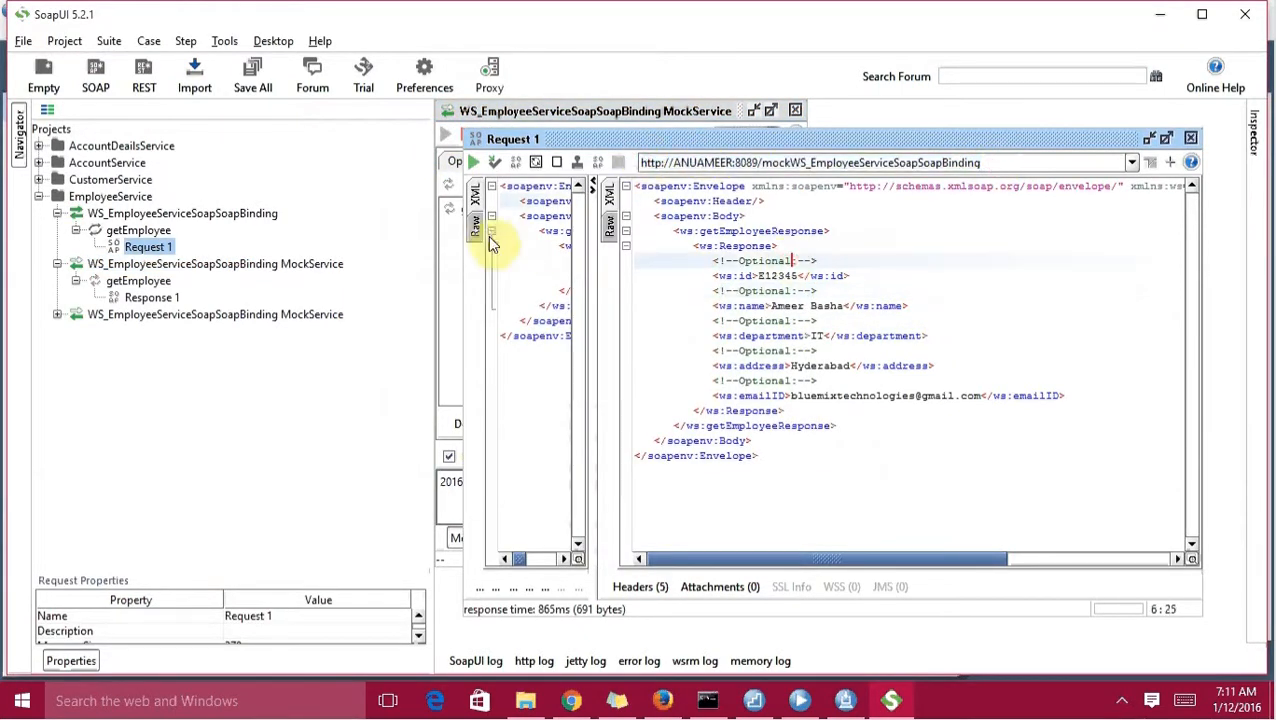
left_click(517, 250)
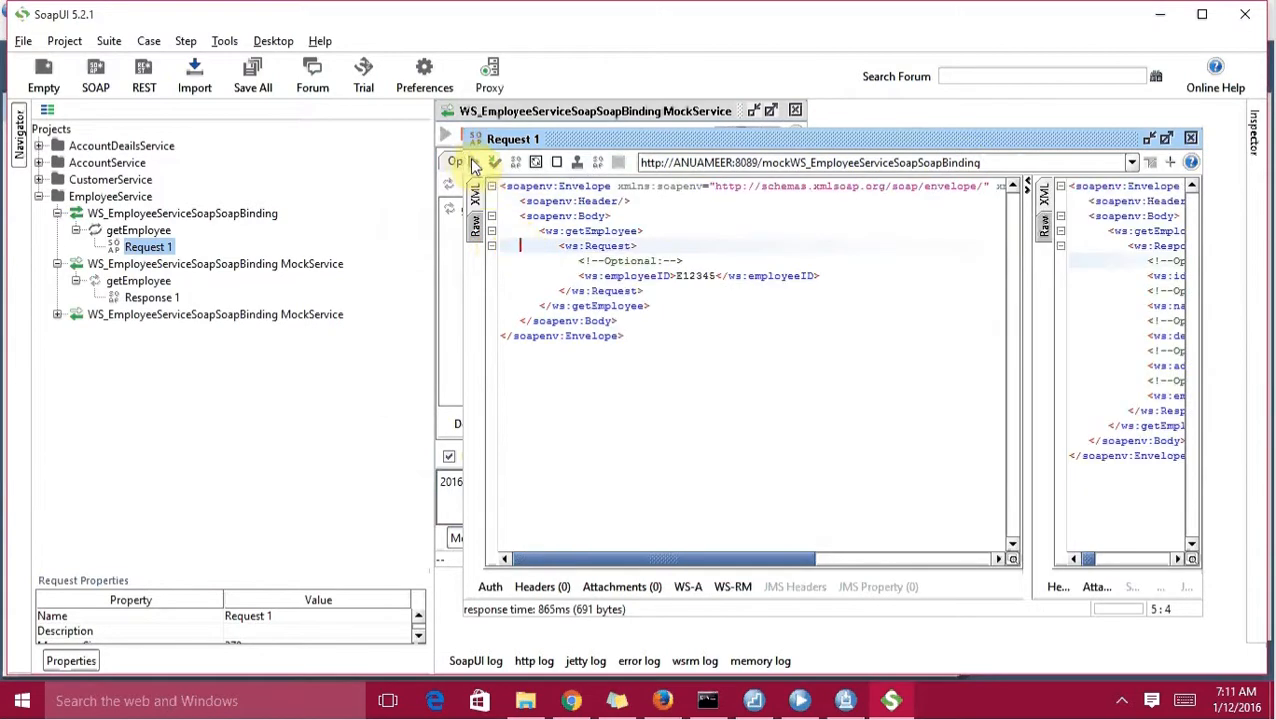
left_click(473, 162)
left_click(745, 289)
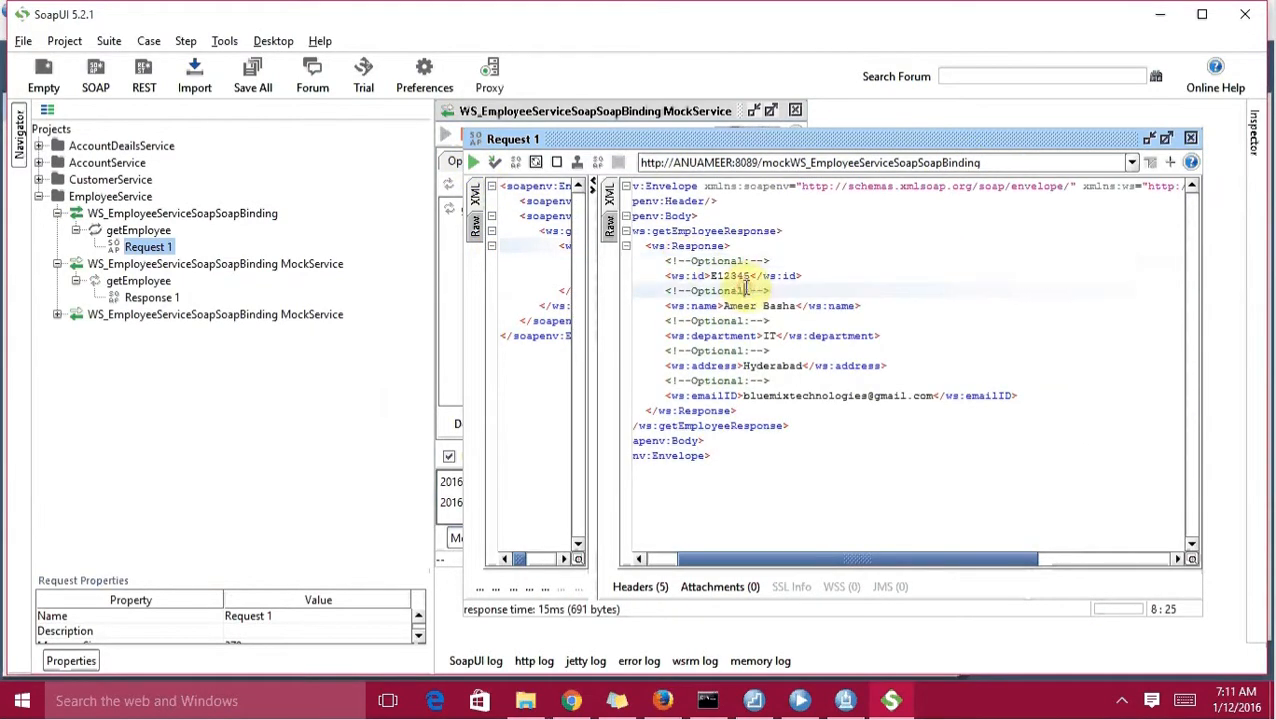
- Copy the full endpoint URL of Request 1
left_click(1010, 165)
double_click(1011, 166)
left_click(1011, 166)
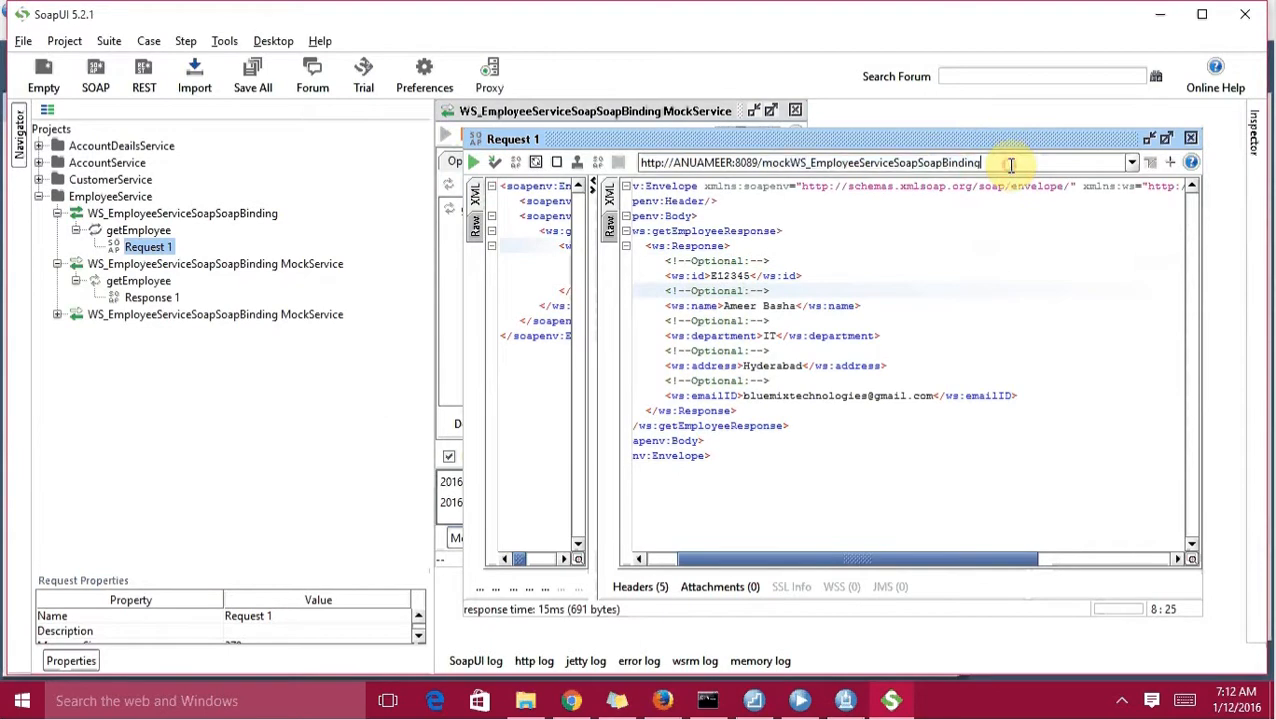
key("ctrl+a")
key("ctrl+c")
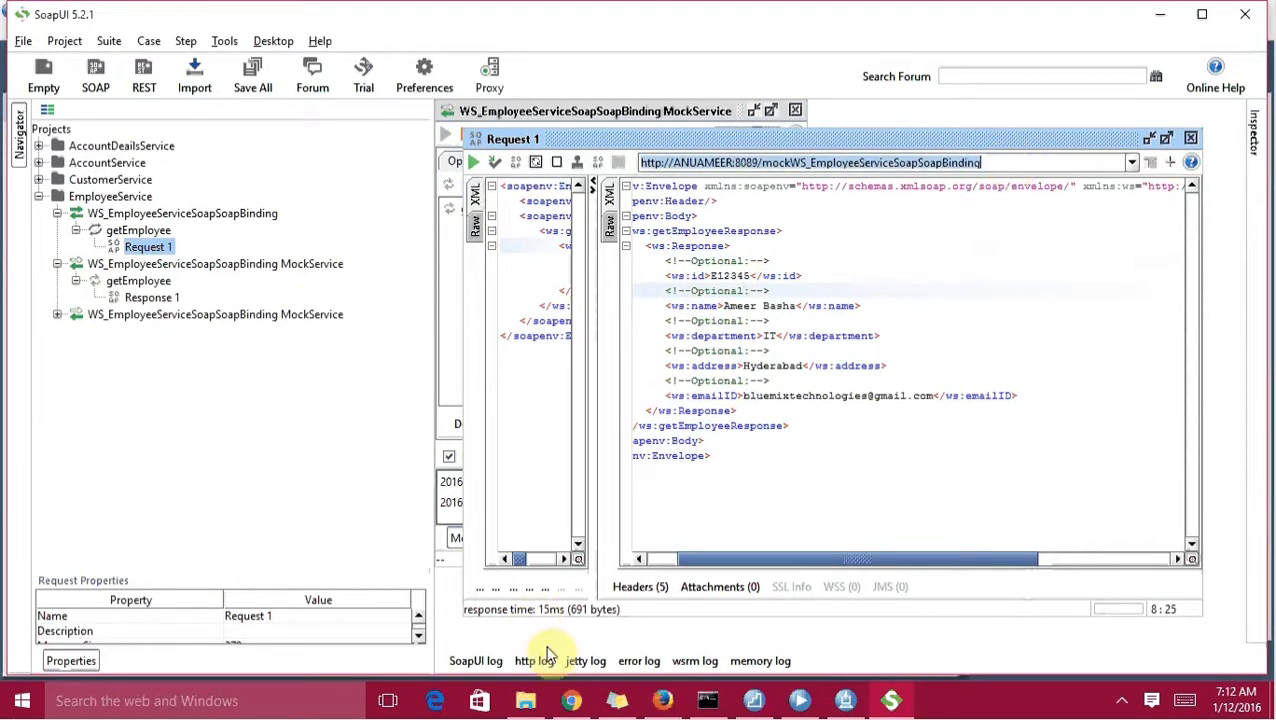
- Switch to Chrome, load the copied endpoint URL with ?wsdl appended, and select the resulting page's address
left_click(573, 695)
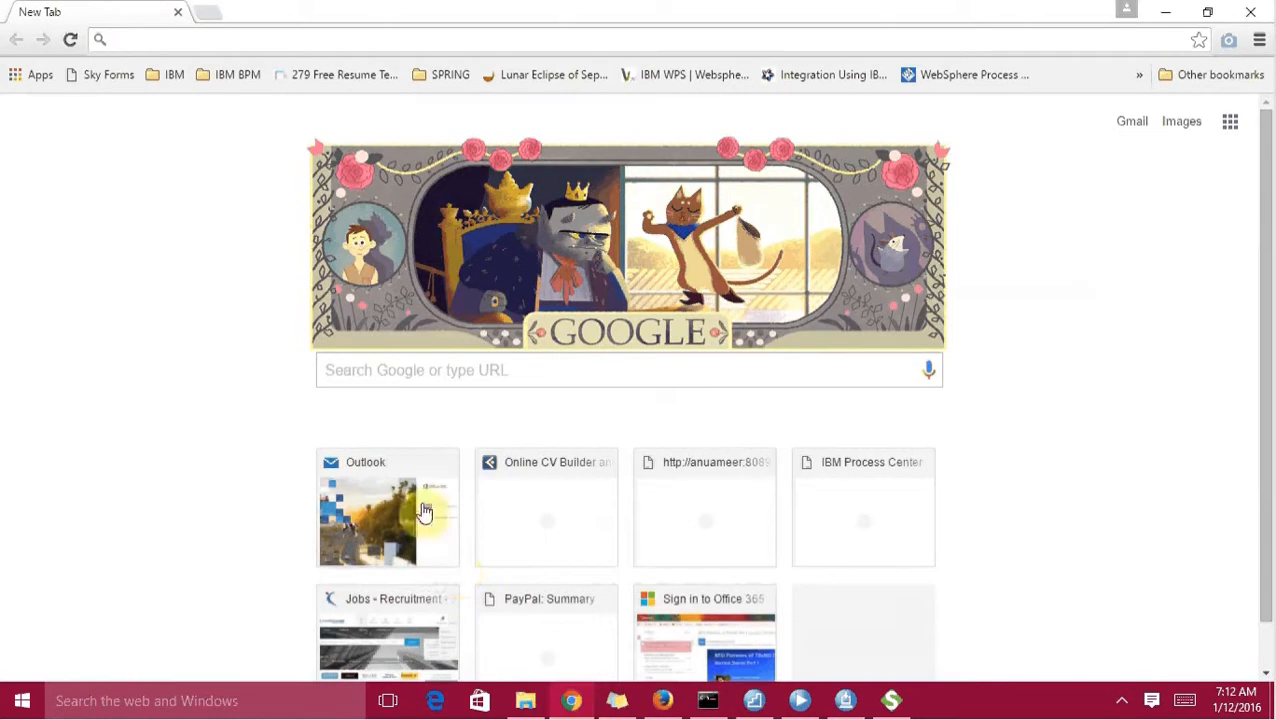
key("ctrl+v")
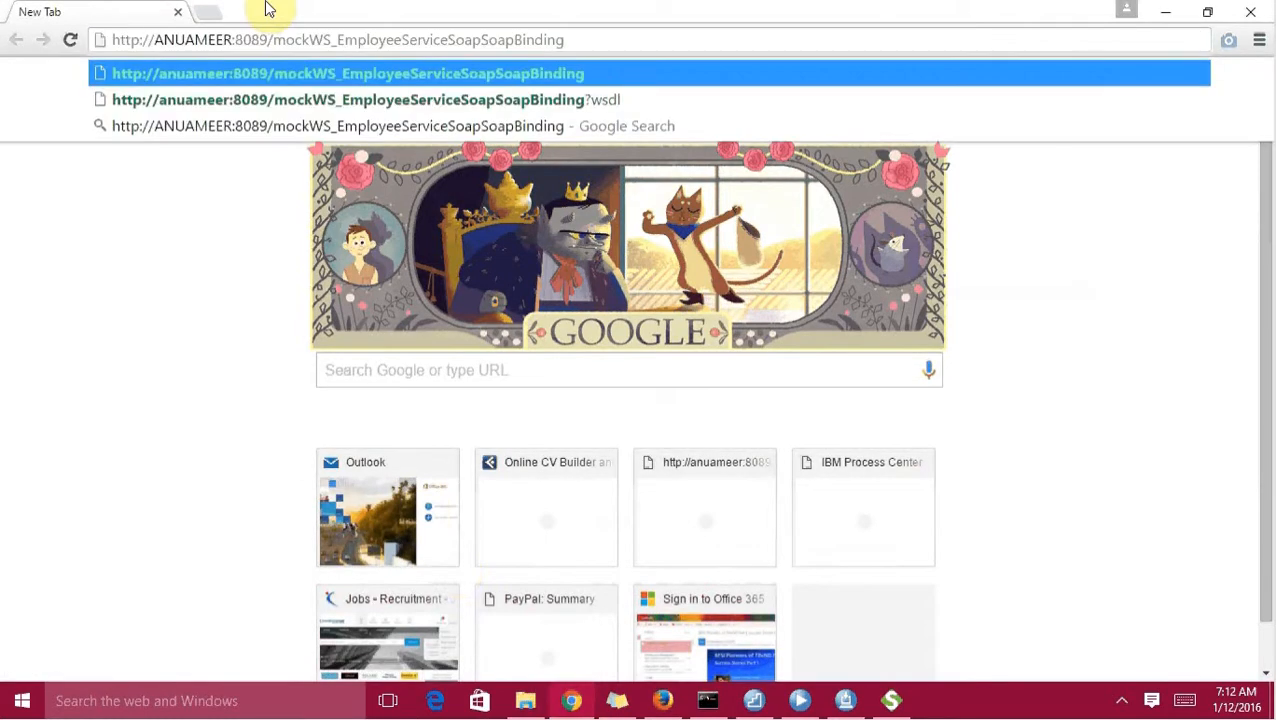
type("?wsdl")
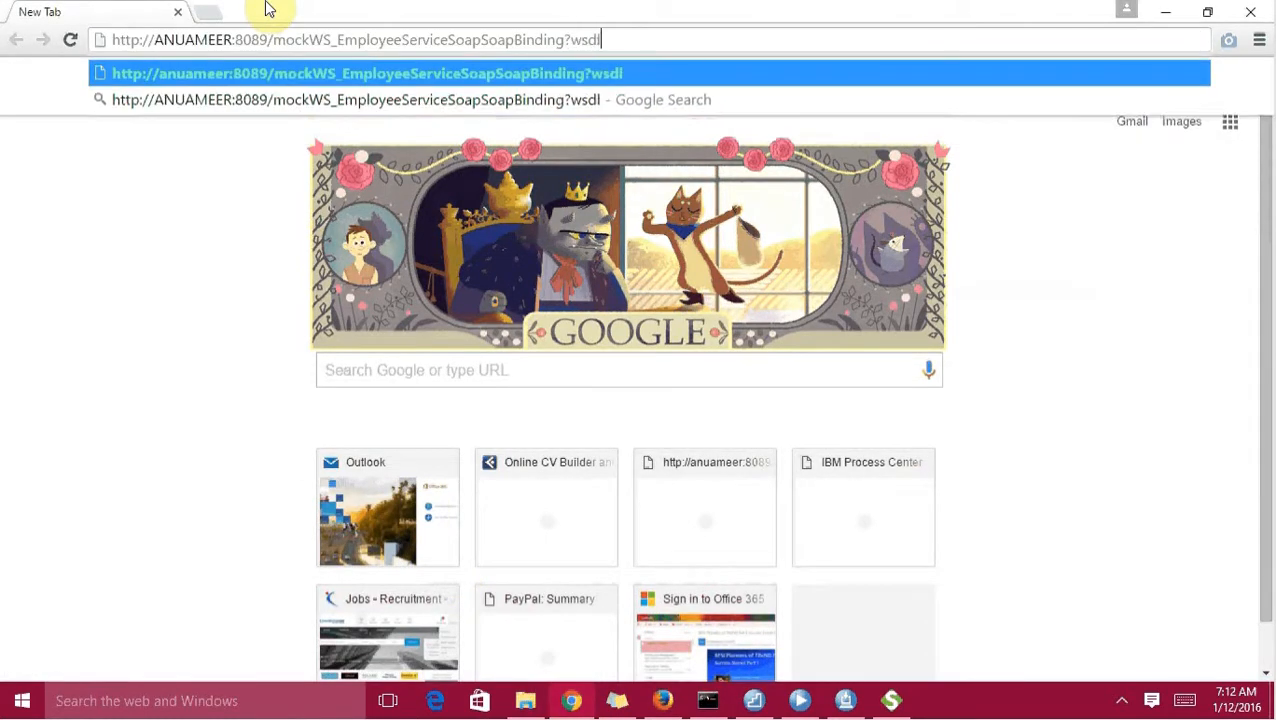
key("Return")
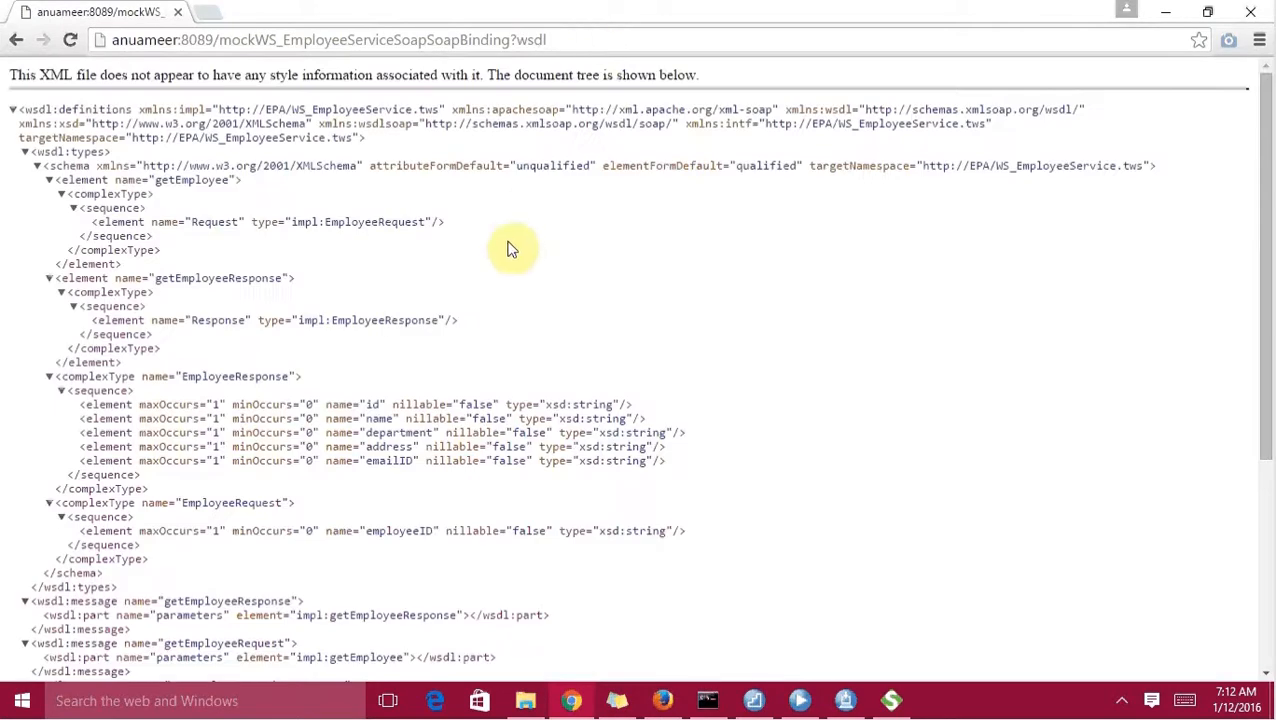
left_click(601, 36)
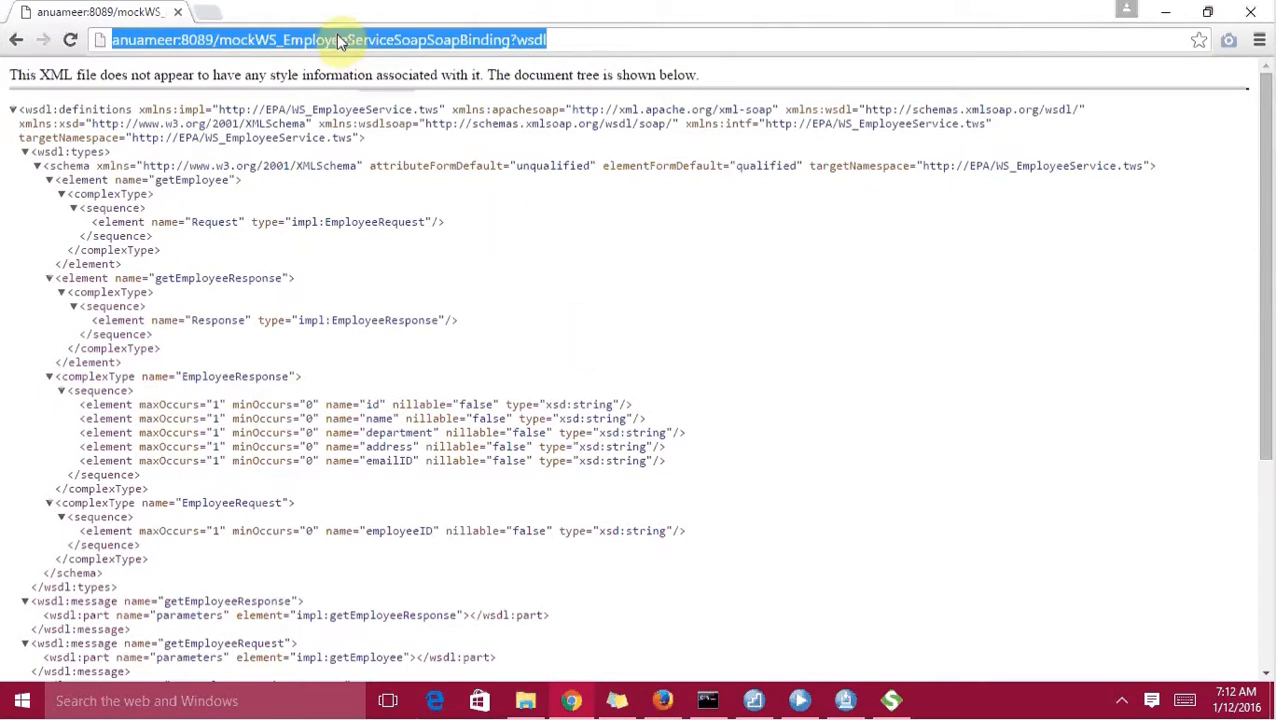
- Switch to IBM Process Designer and open the Integrate Services App (ISA) in the Designer
left_click(626, 334)
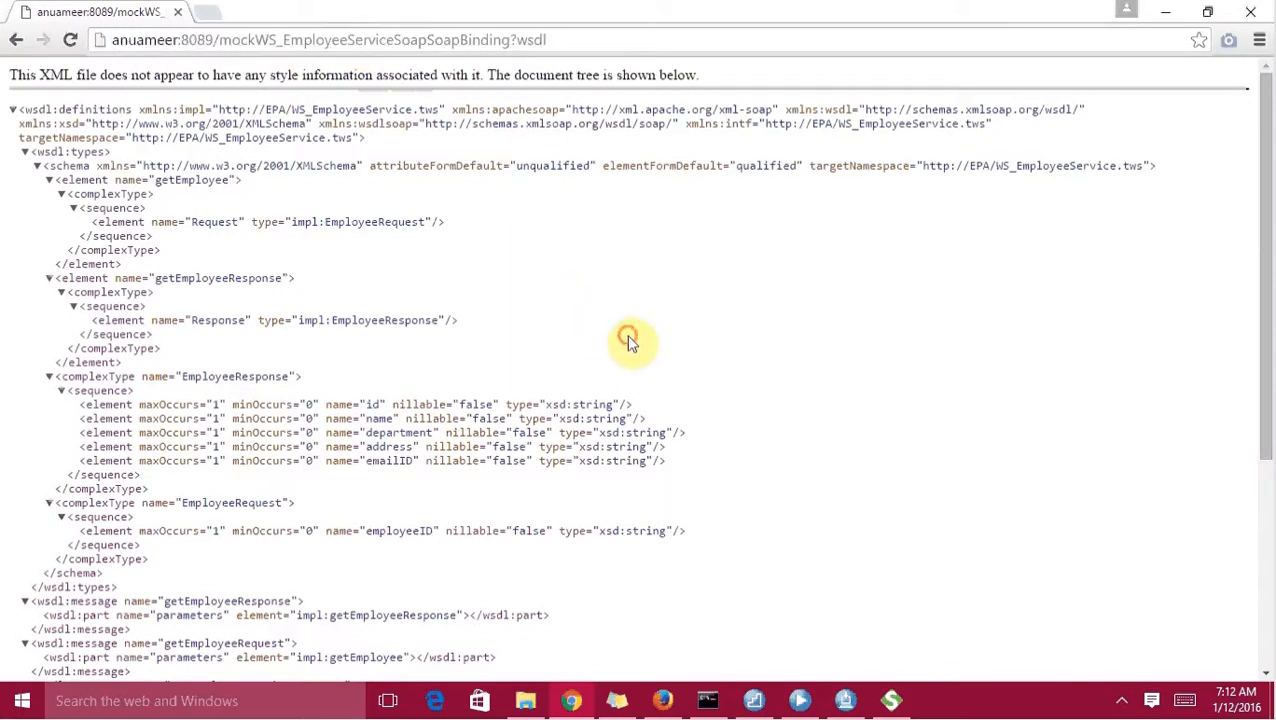
left_click(798, 704)
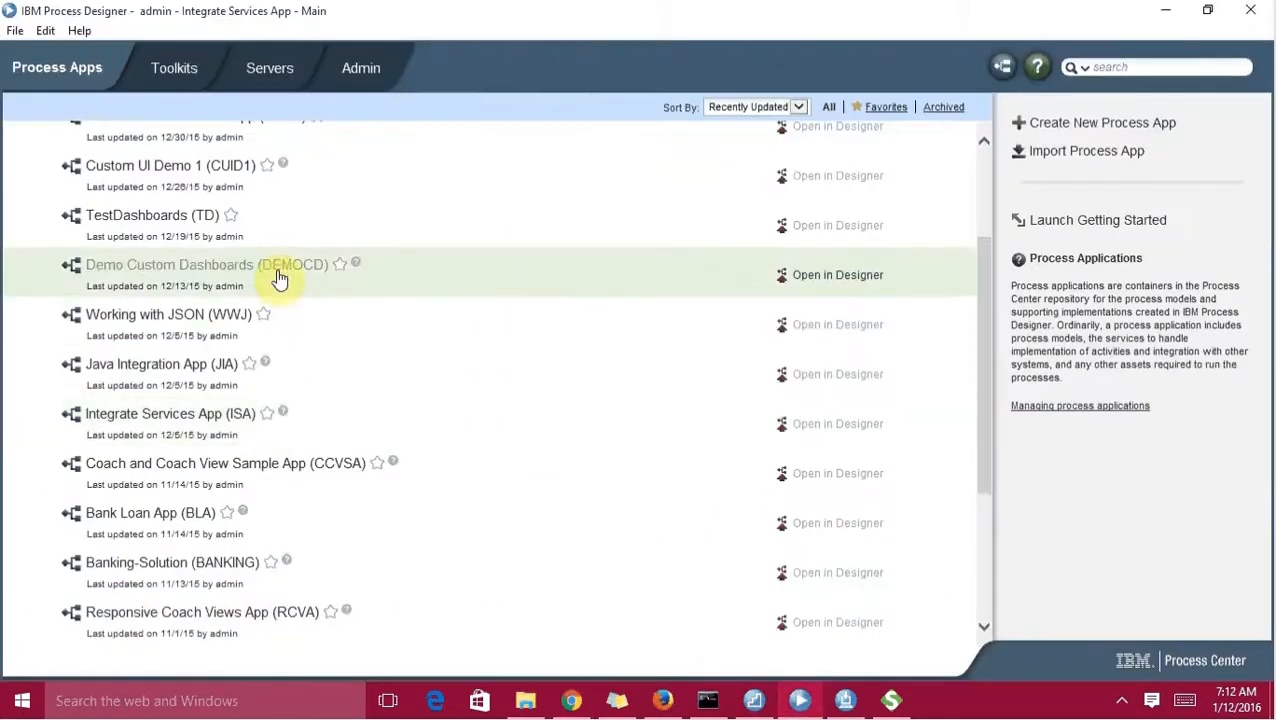
left_click(140, 420)
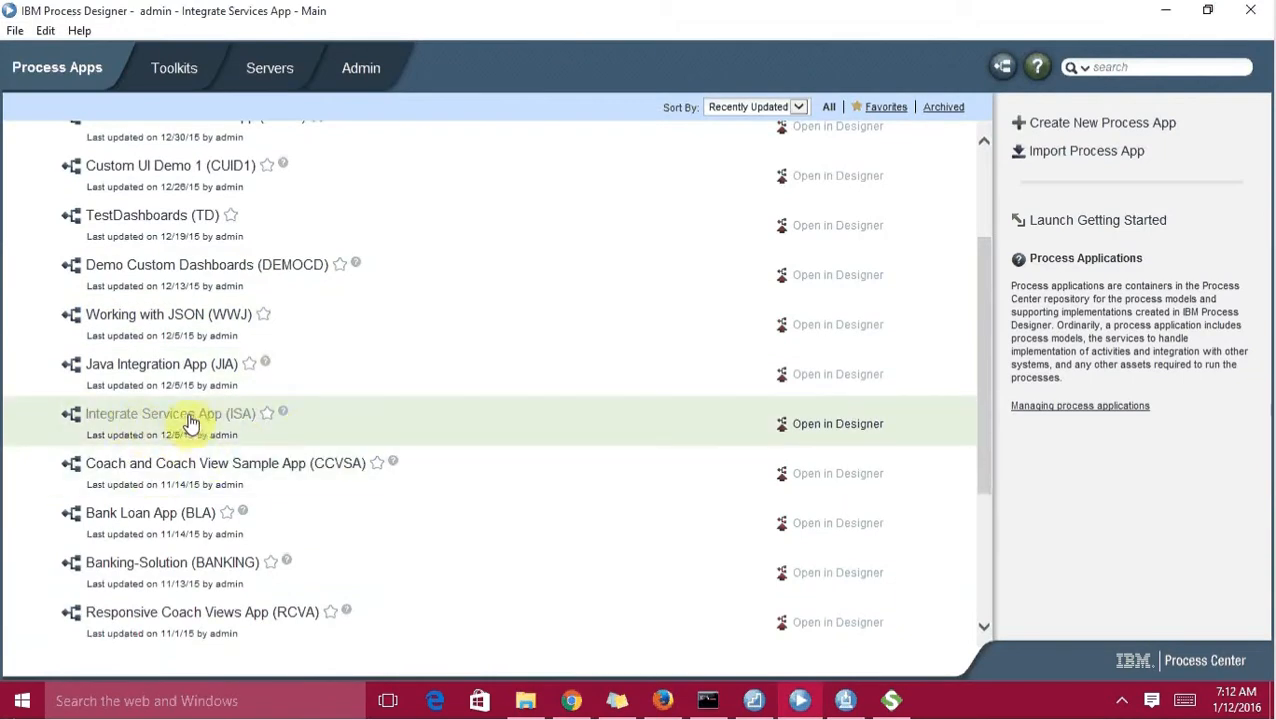
left_click(829, 424)
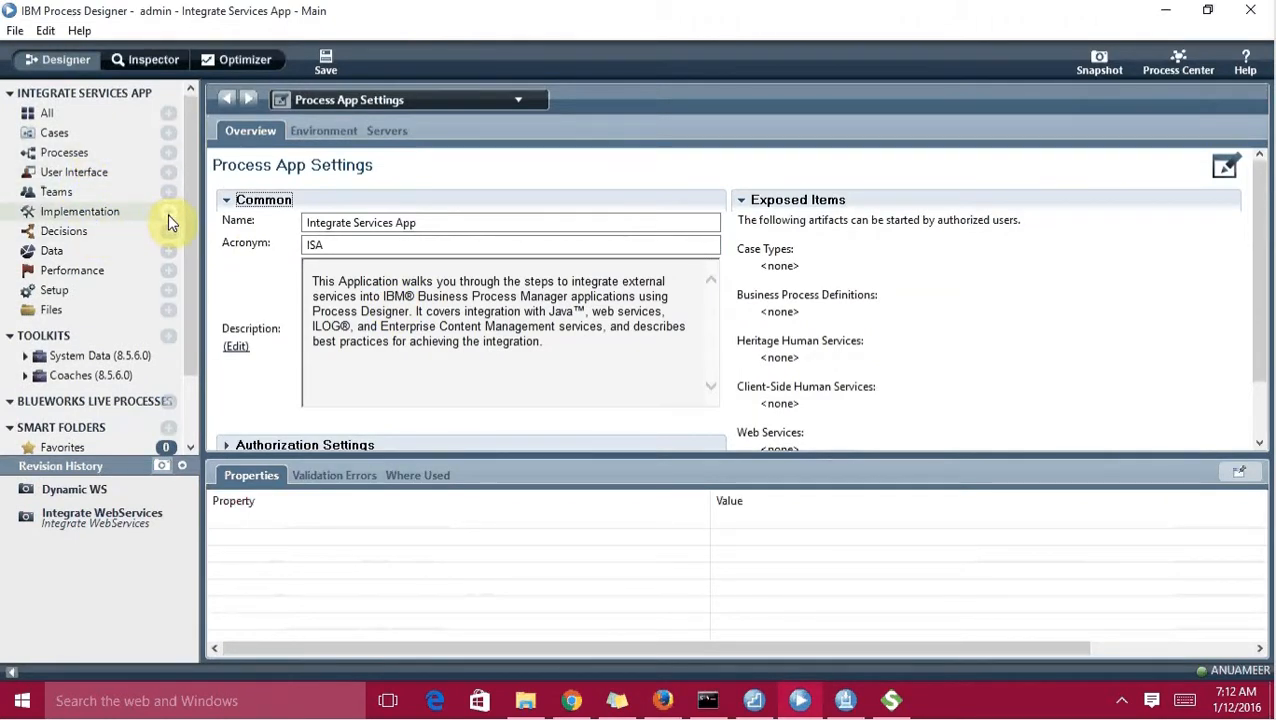
- Create a new integration service named Employee Service Integration under Implementation
left_click(168, 214)
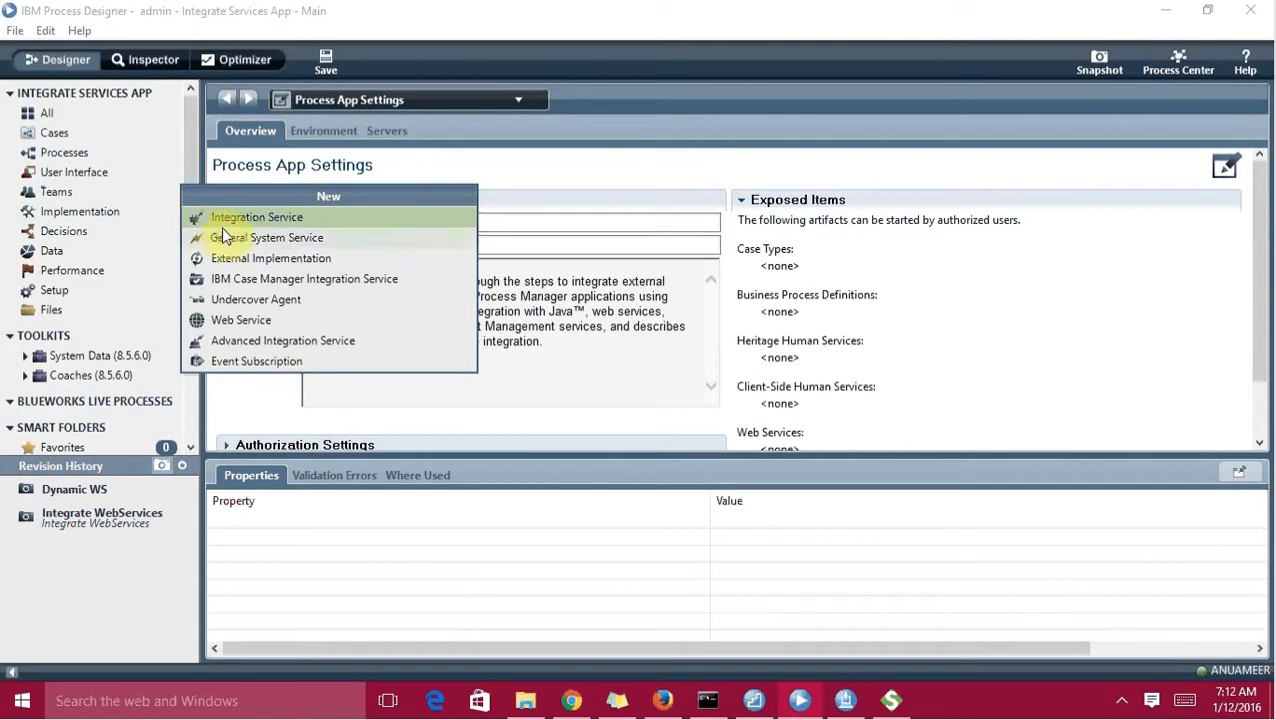
left_click(251, 218)
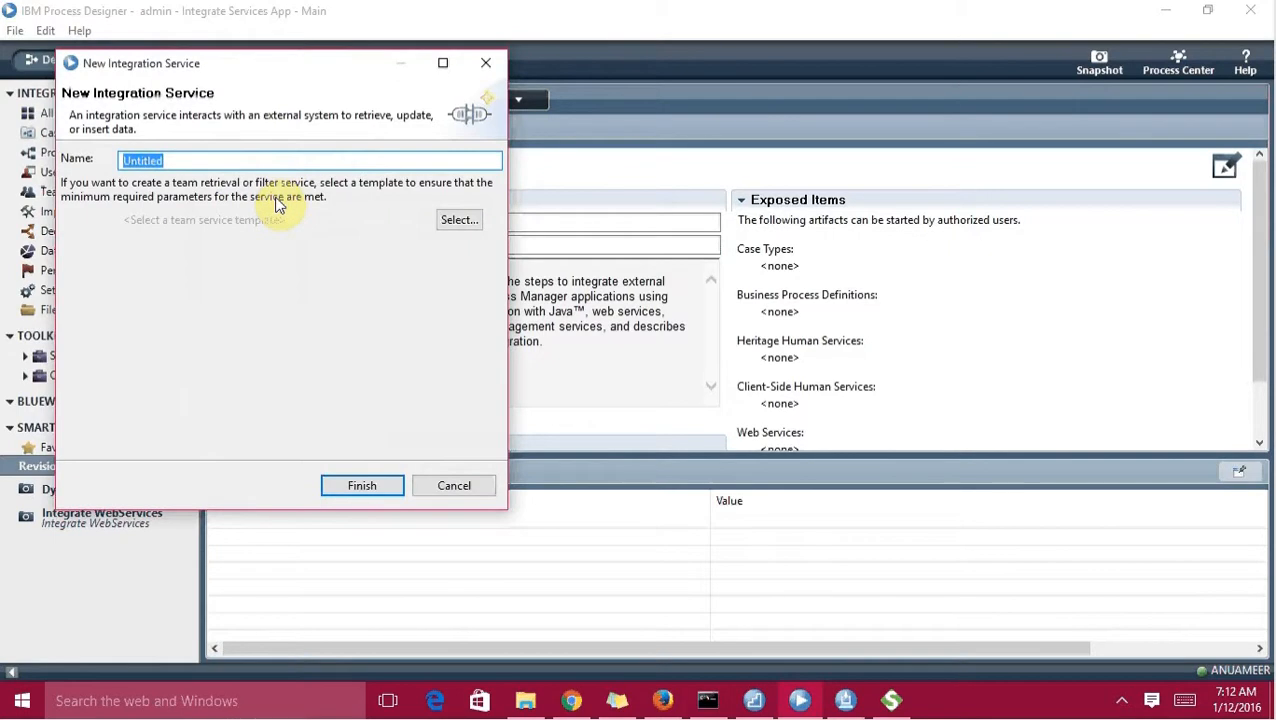
type("EmployeeIntegration")
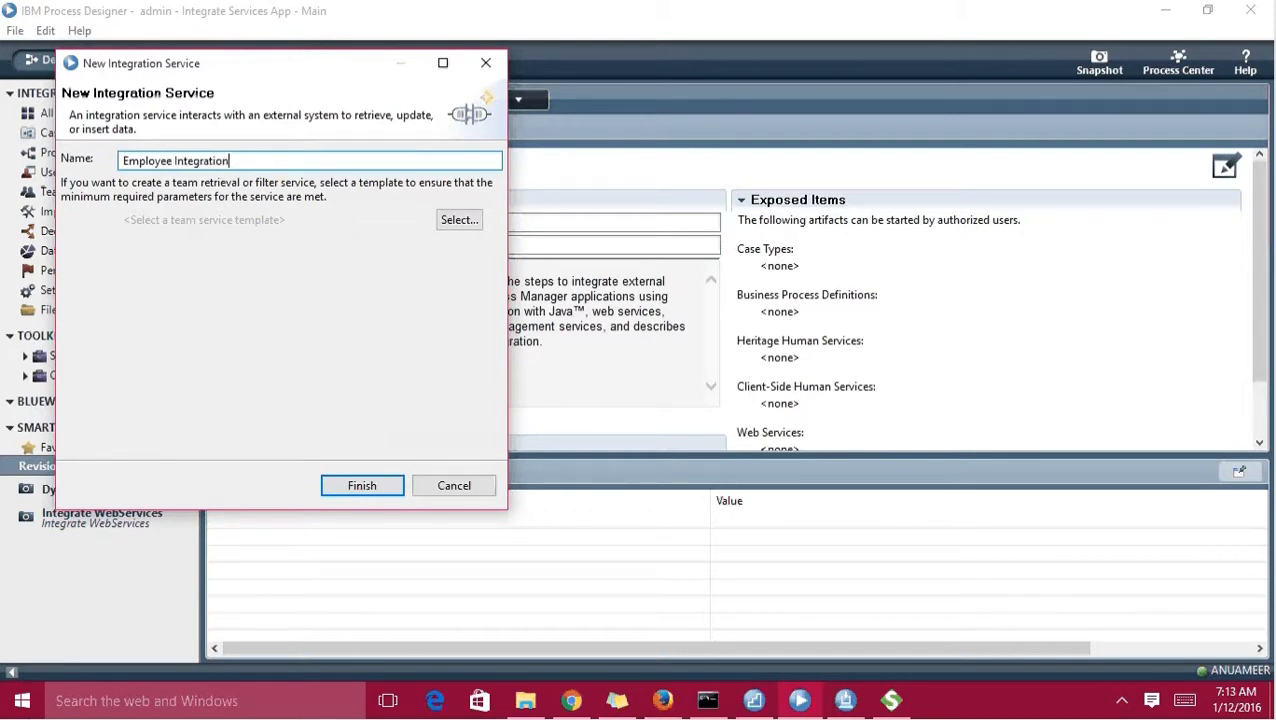
left_click(174, 161)
type("Se")
key("BackSpace")
key("BackSpace")
type("Service")
left_click(361, 484)
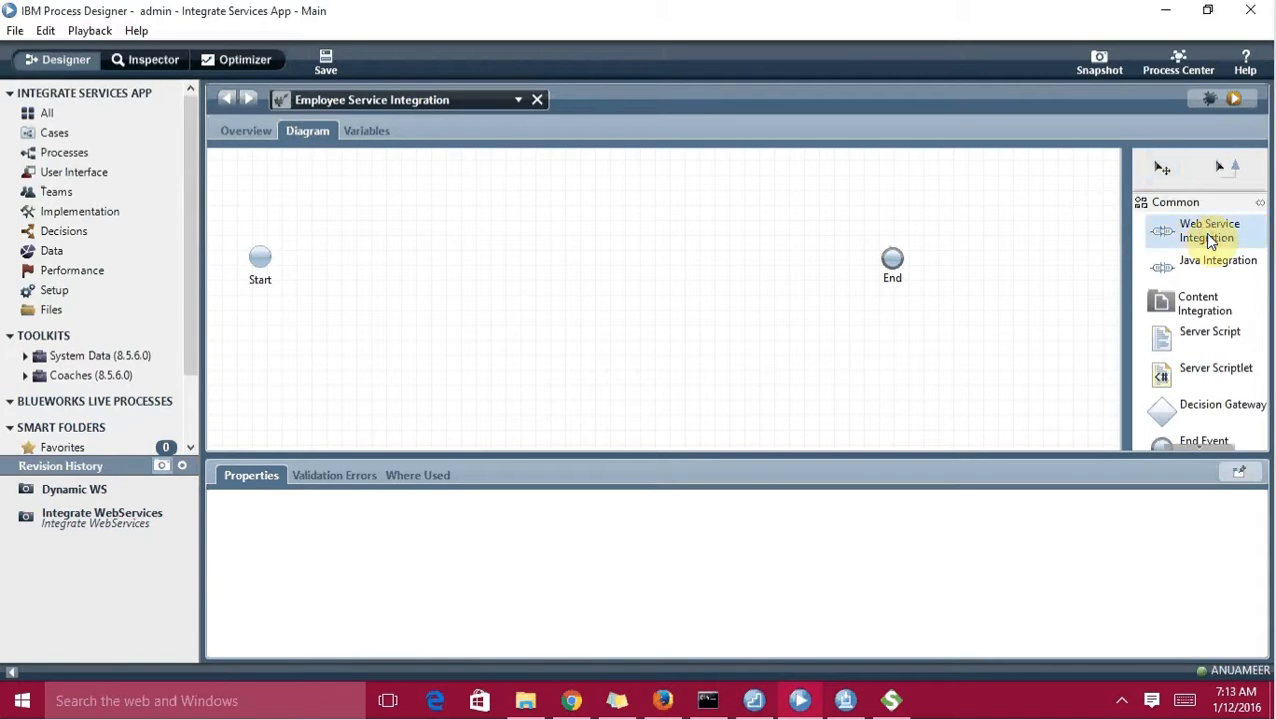
- Add a Web Service Integration step between Start and End and name it Invoke Employee Service
left_click_drag(1207, 238, 510, 253)
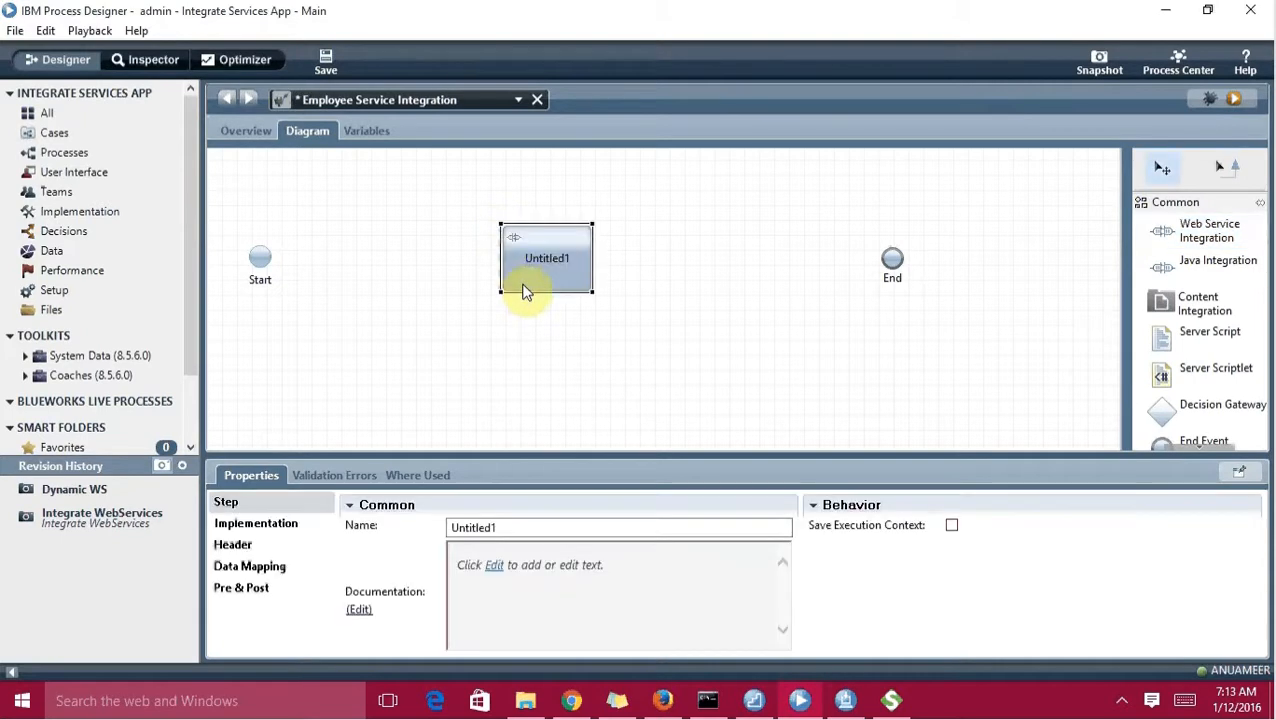
double_click(510, 527)
type("Emp")
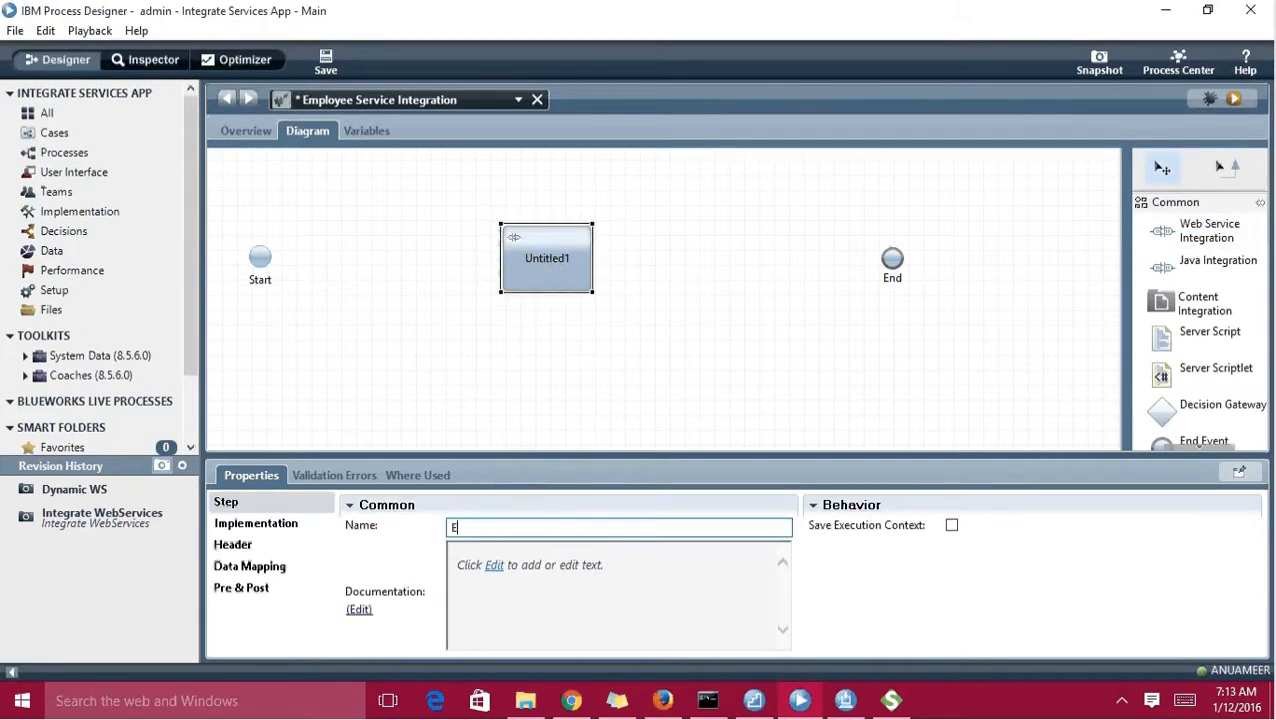
type("loyee Service")
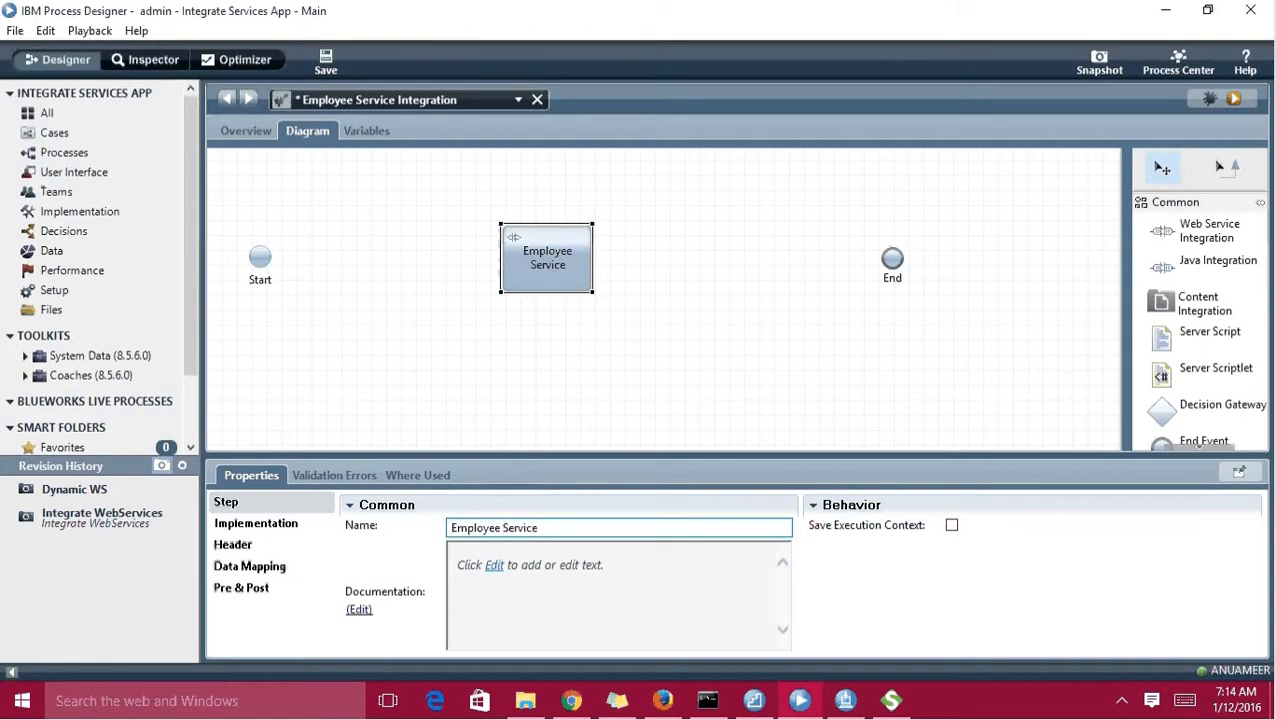
type("Invoke")
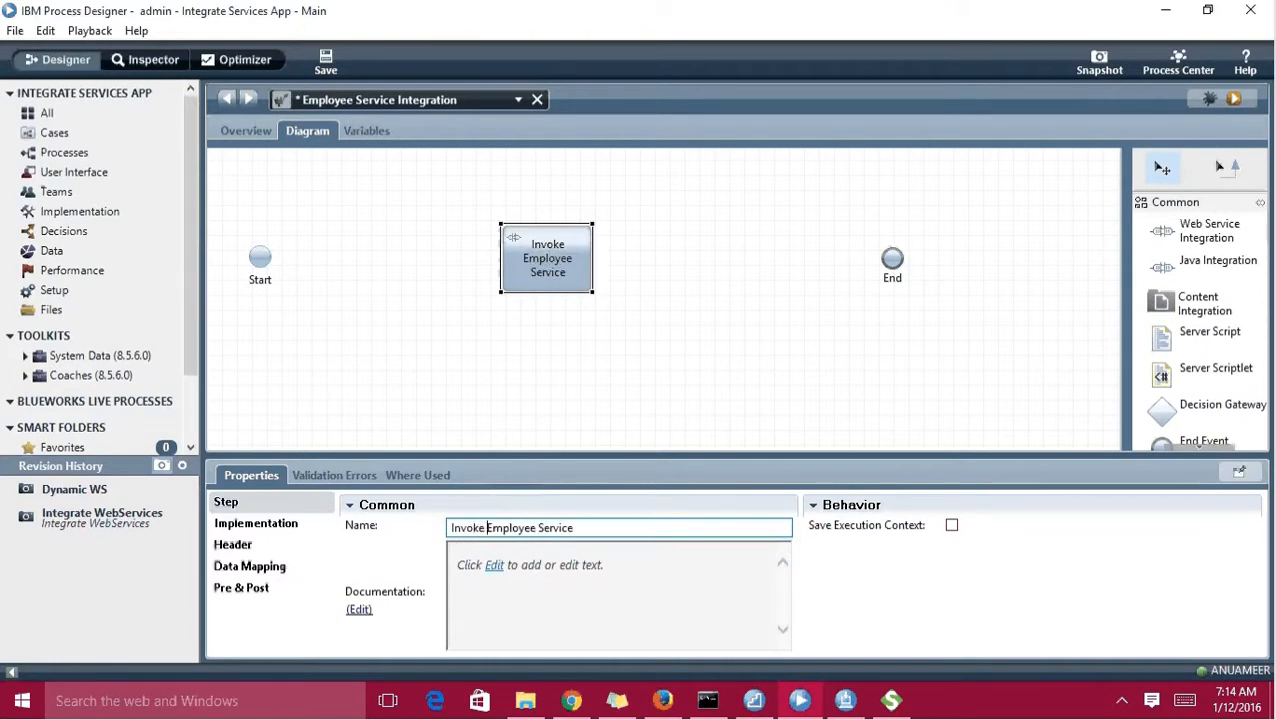
left_click(732, 287)
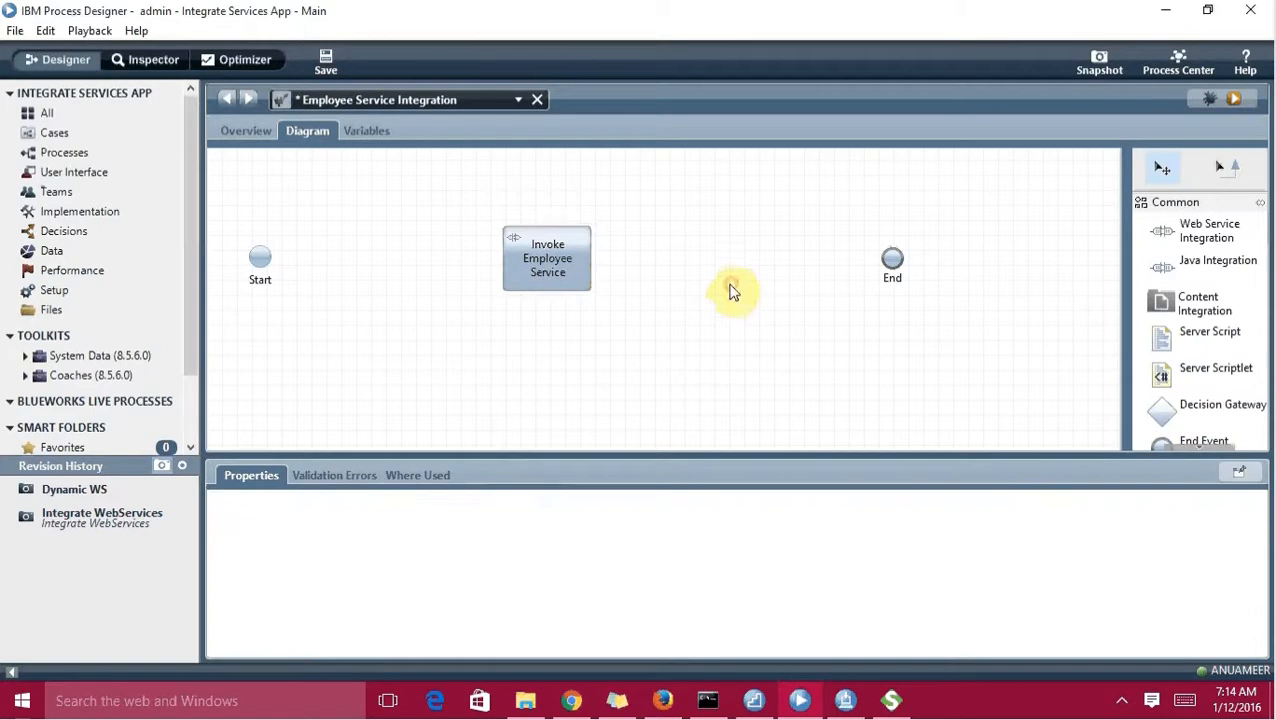
- Shift the Invoke Employee Service step slightly toward the End event, roughly level with the Start and End events
left_click(563, 277)
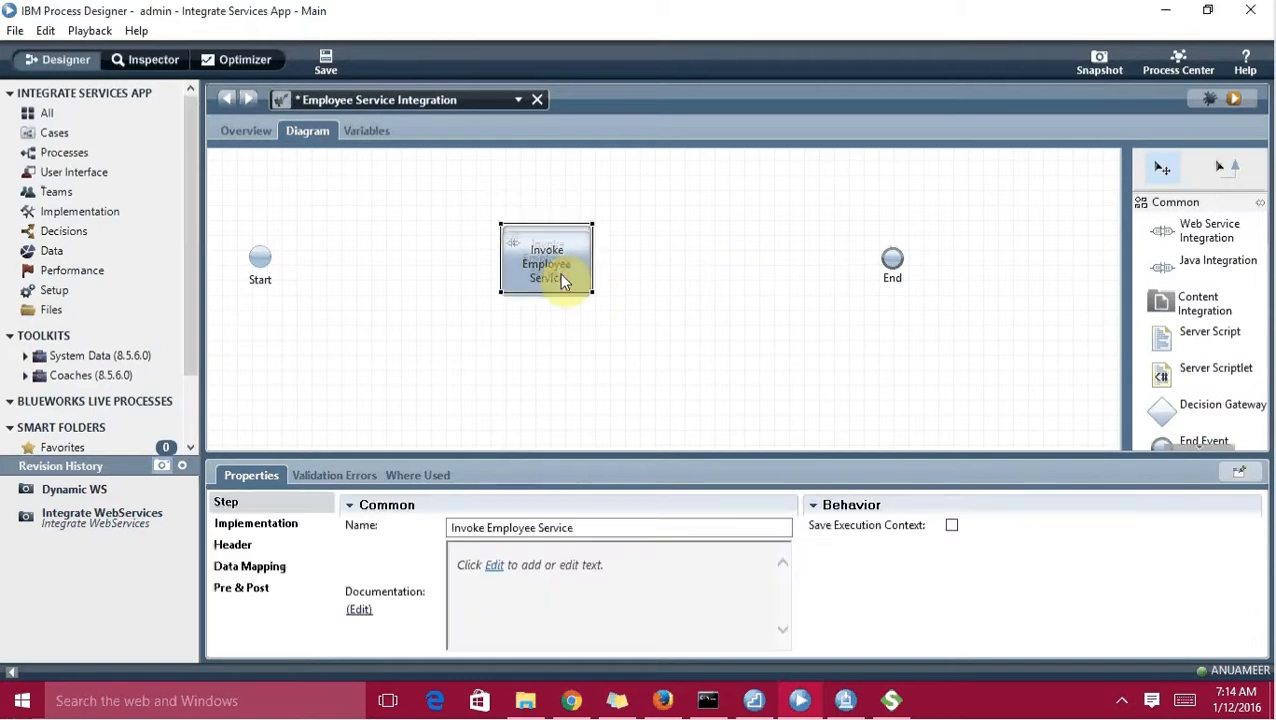
left_click_drag(561, 272, 571, 279)
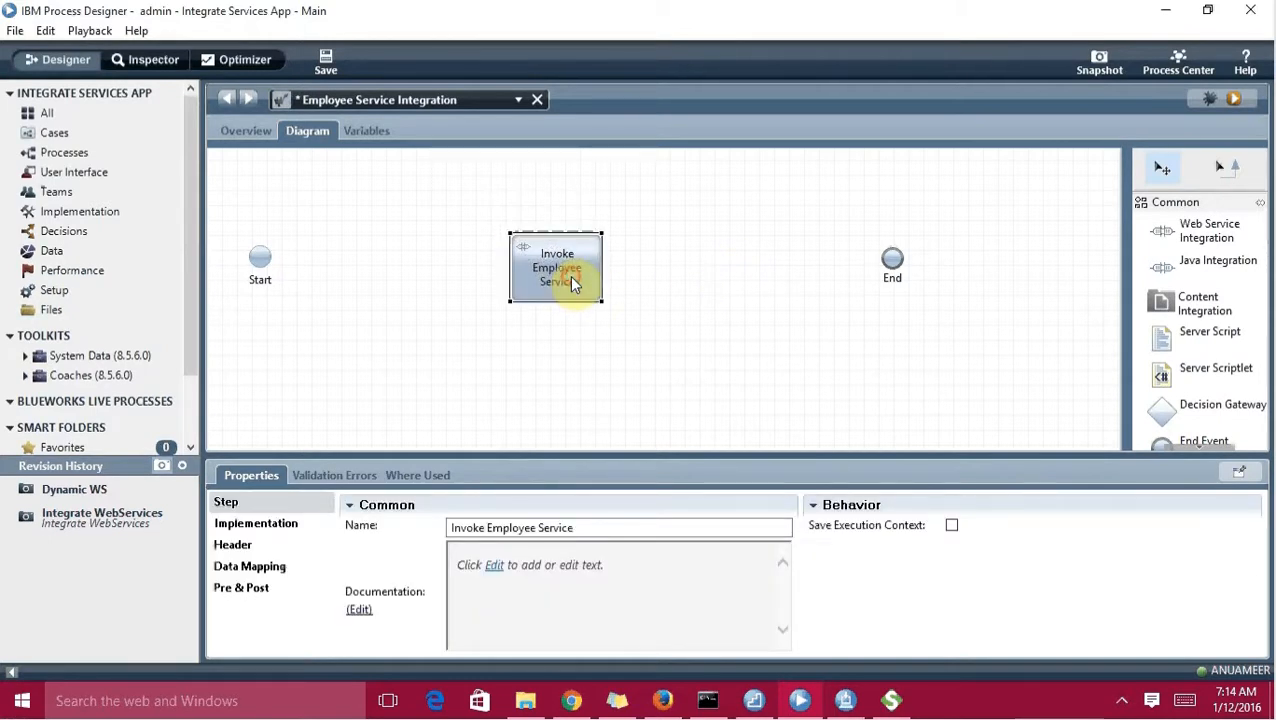
left_click(571, 284)
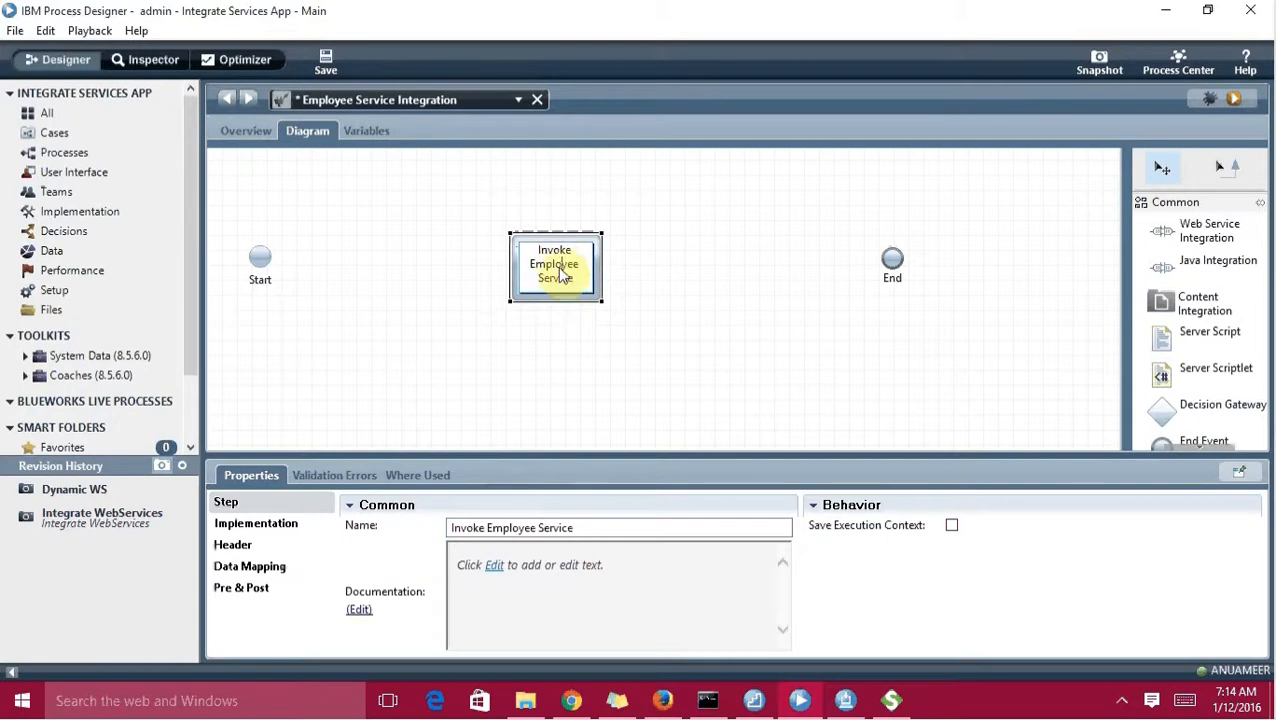
left_click(657, 258)
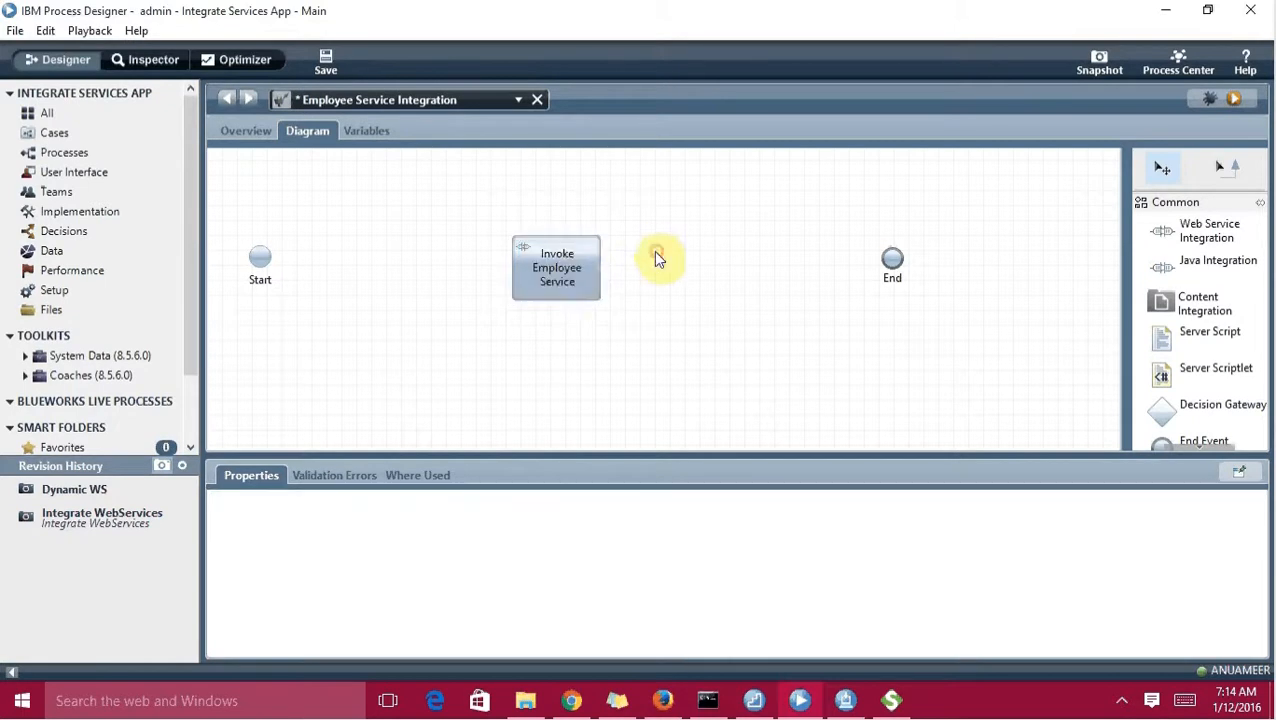
left_click(587, 268)
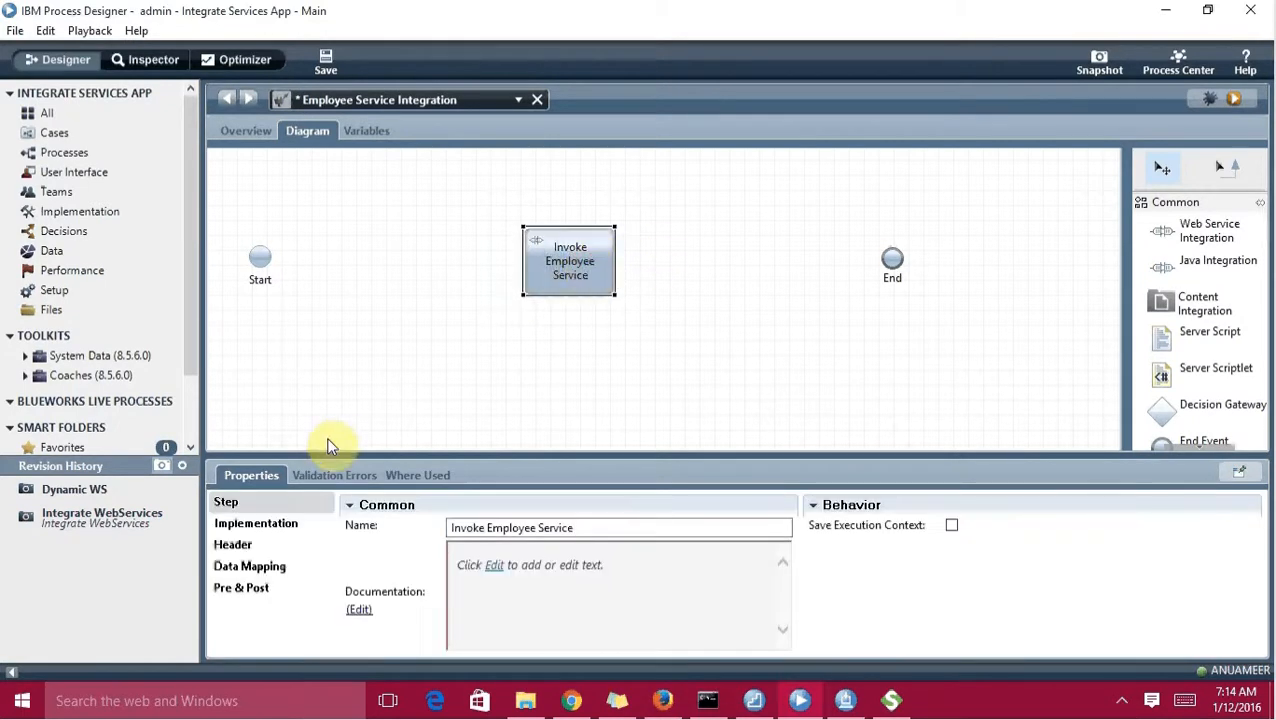
- Set the discovery scheme in the Invoke Employee Service step's implementation to Provide inline configuration
left_click(273, 533)
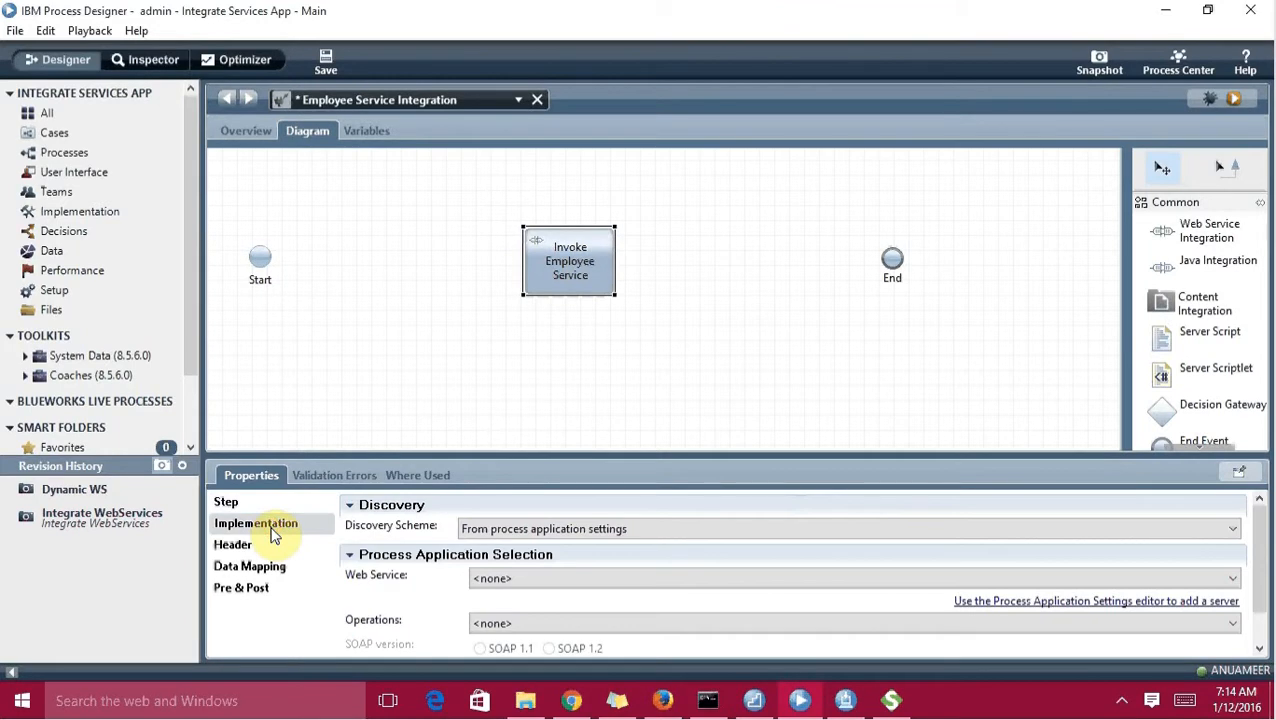
left_click(568, 530)
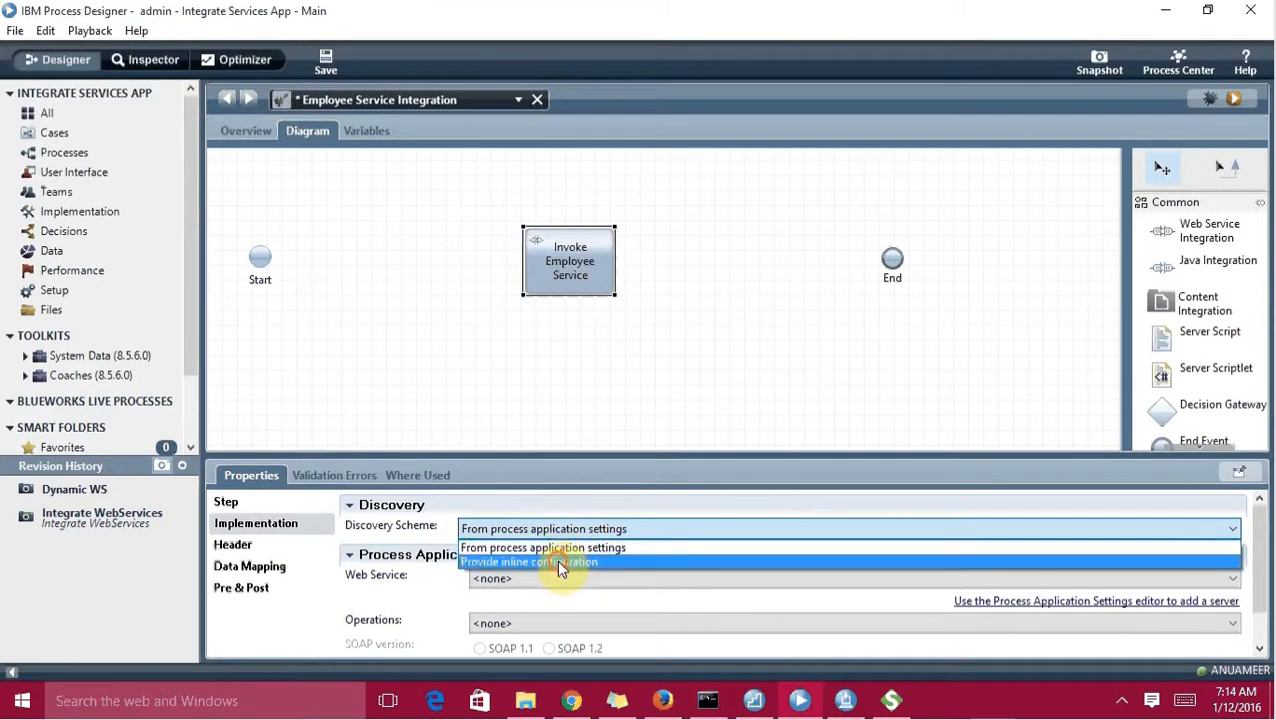
left_click(556, 560)
left_click(551, 584)
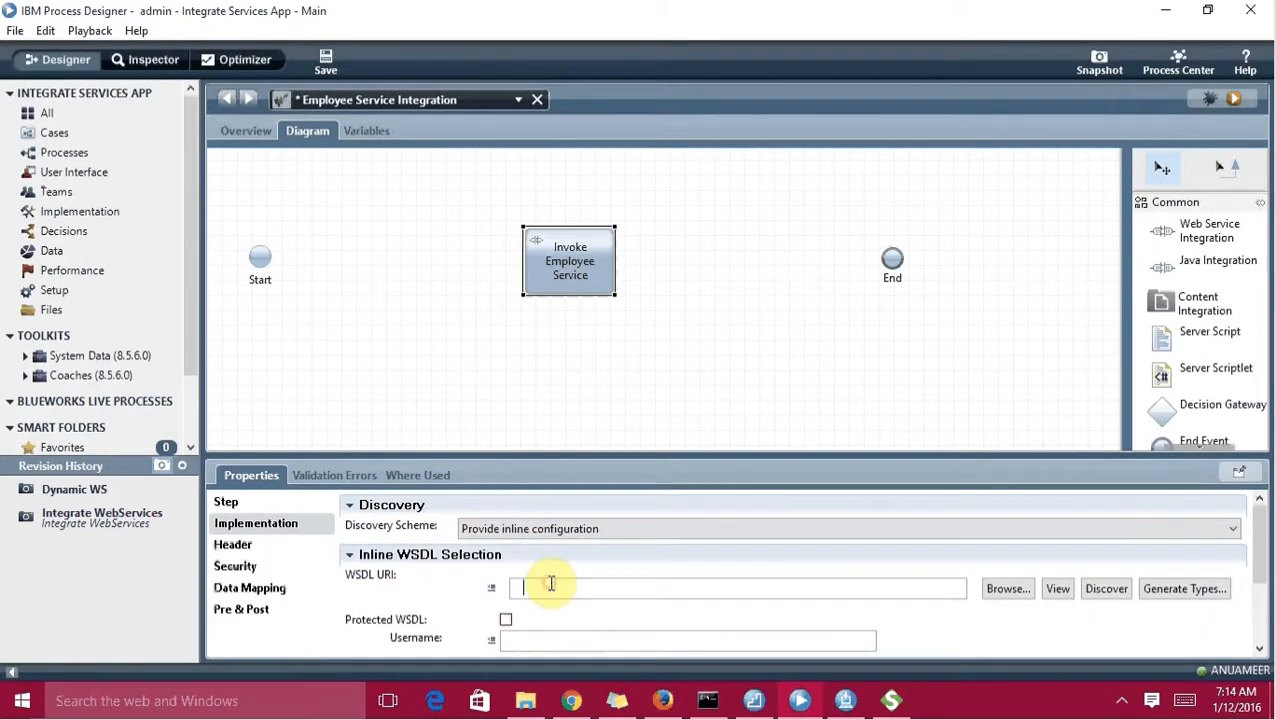
- Copy the mock service's ?wsdl address from Chrome and paste it as the WSDL URI in IBM Process Designer
left_click(571, 700)
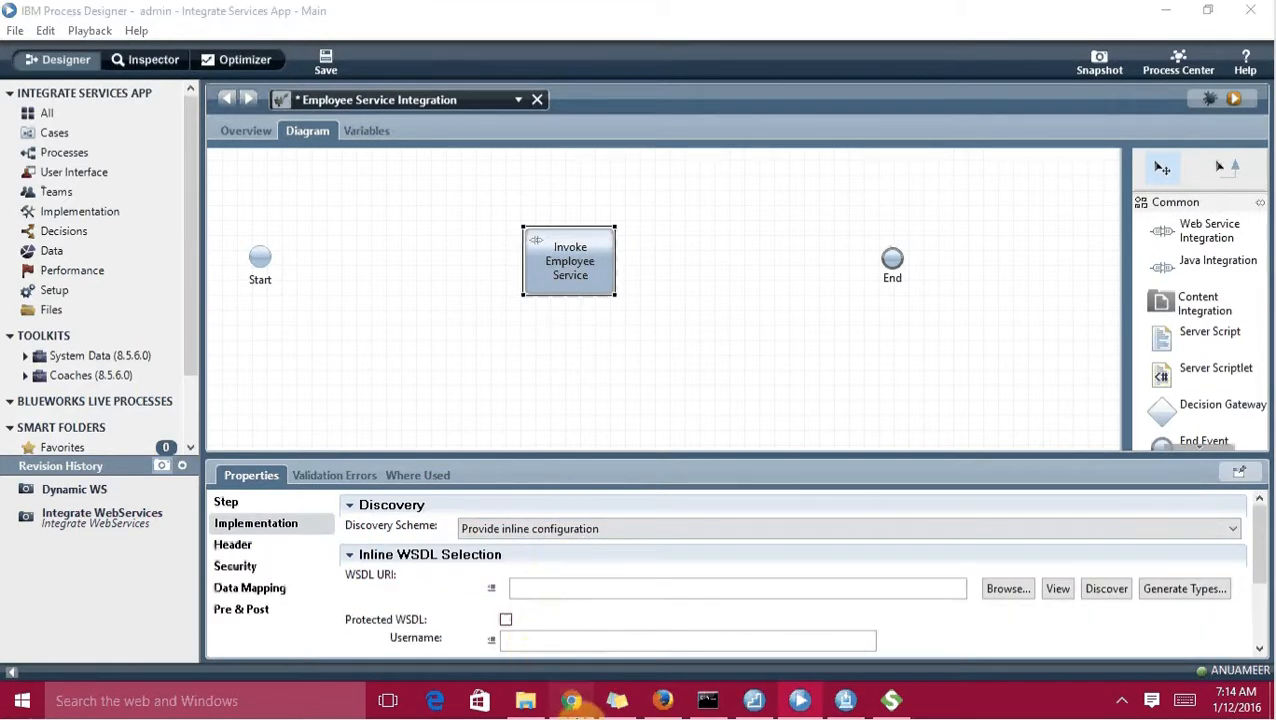
left_click(412, 39)
key("ctrl+c")
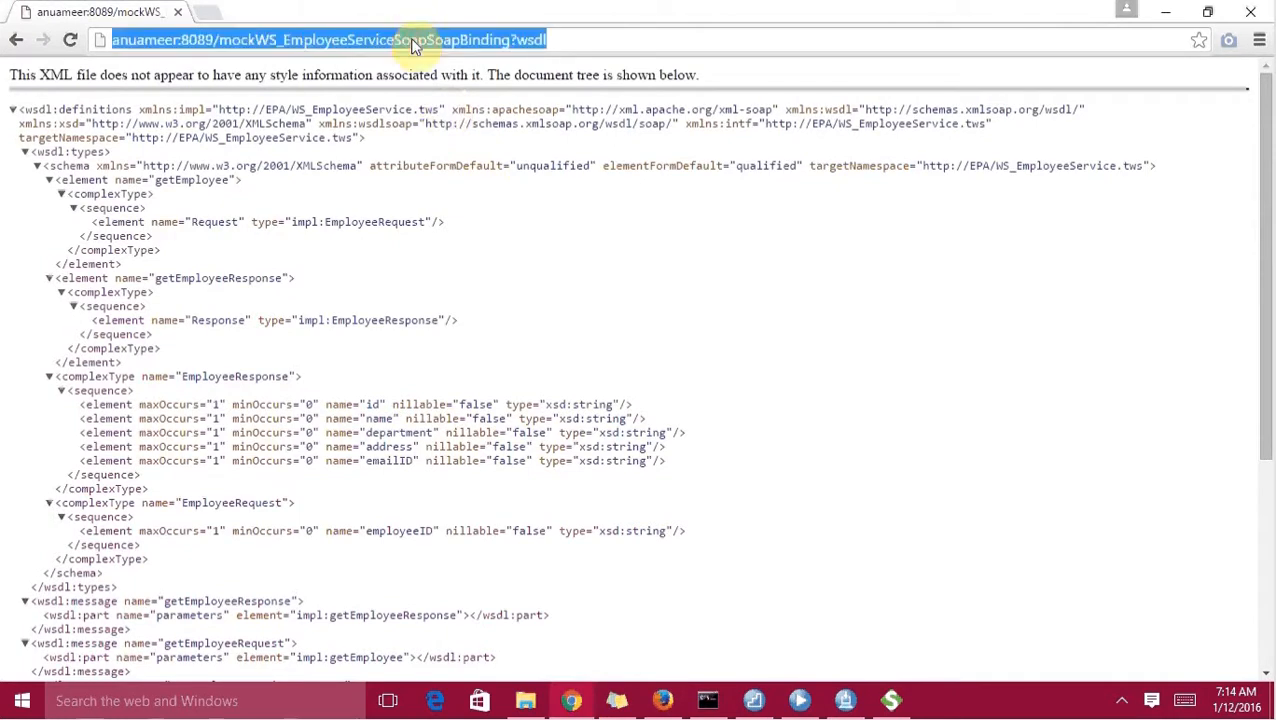
left_click(412, 41)
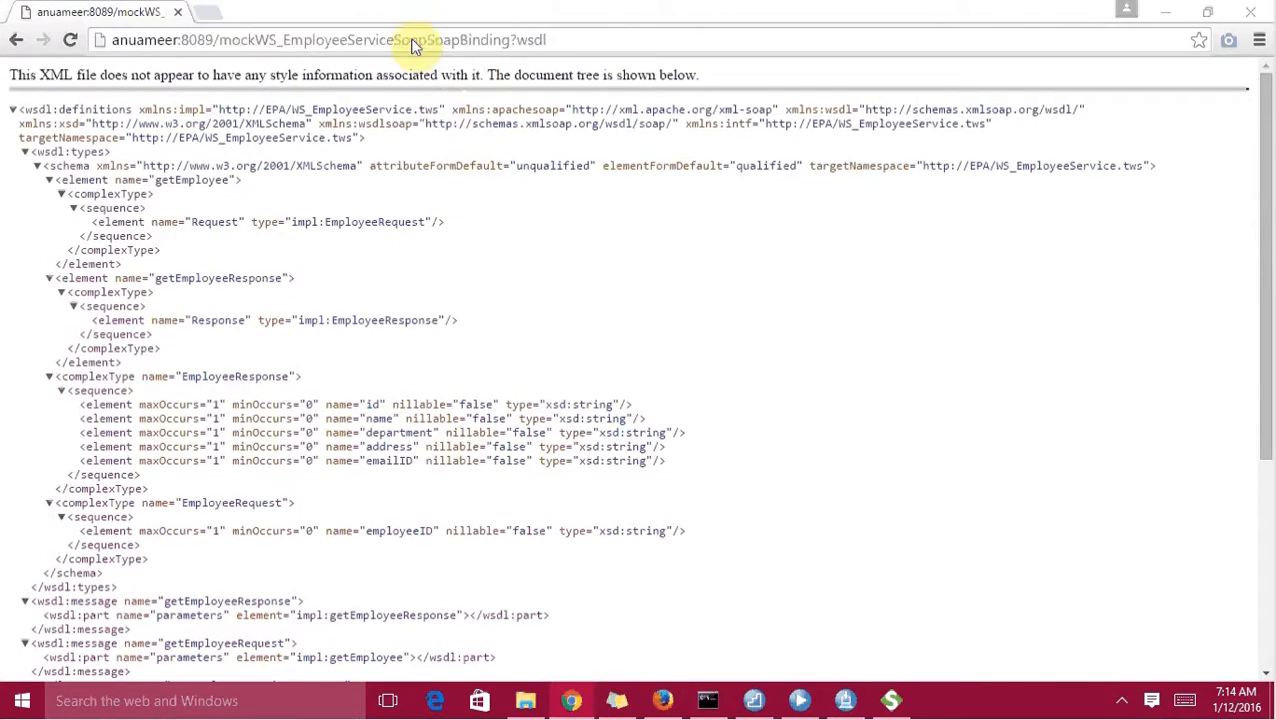
left_click(800, 700)
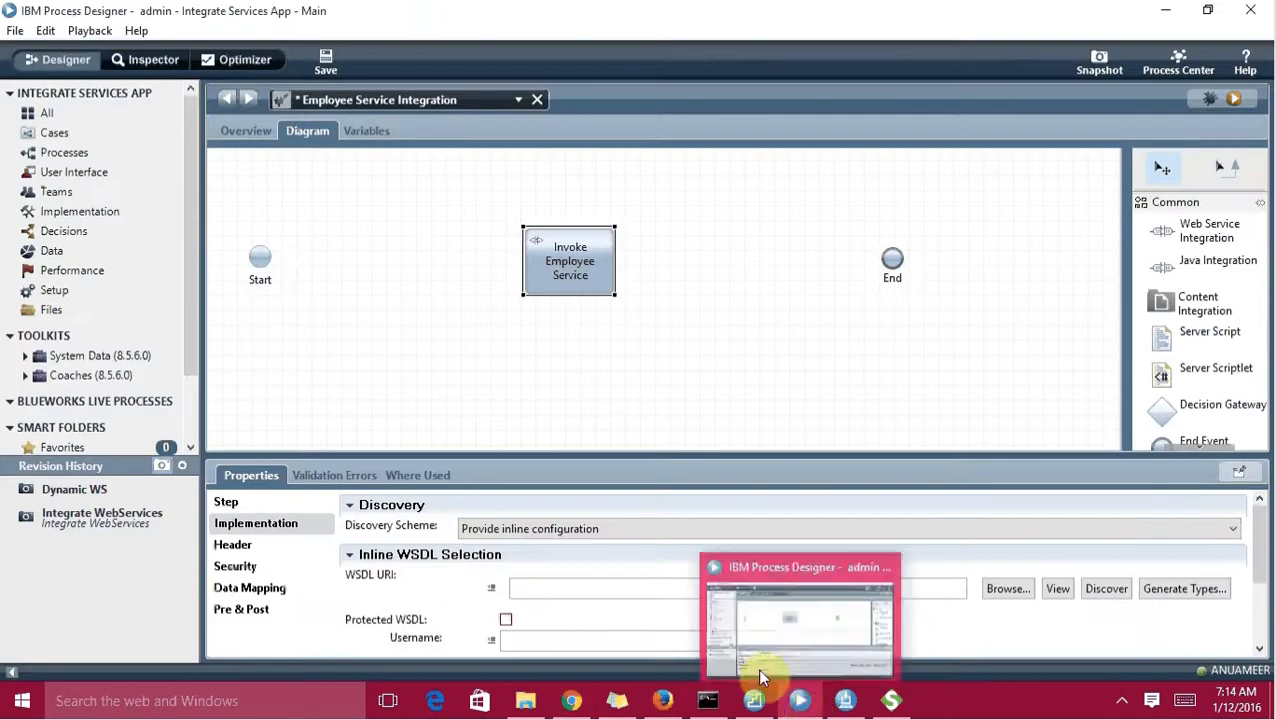
left_click(528, 588)
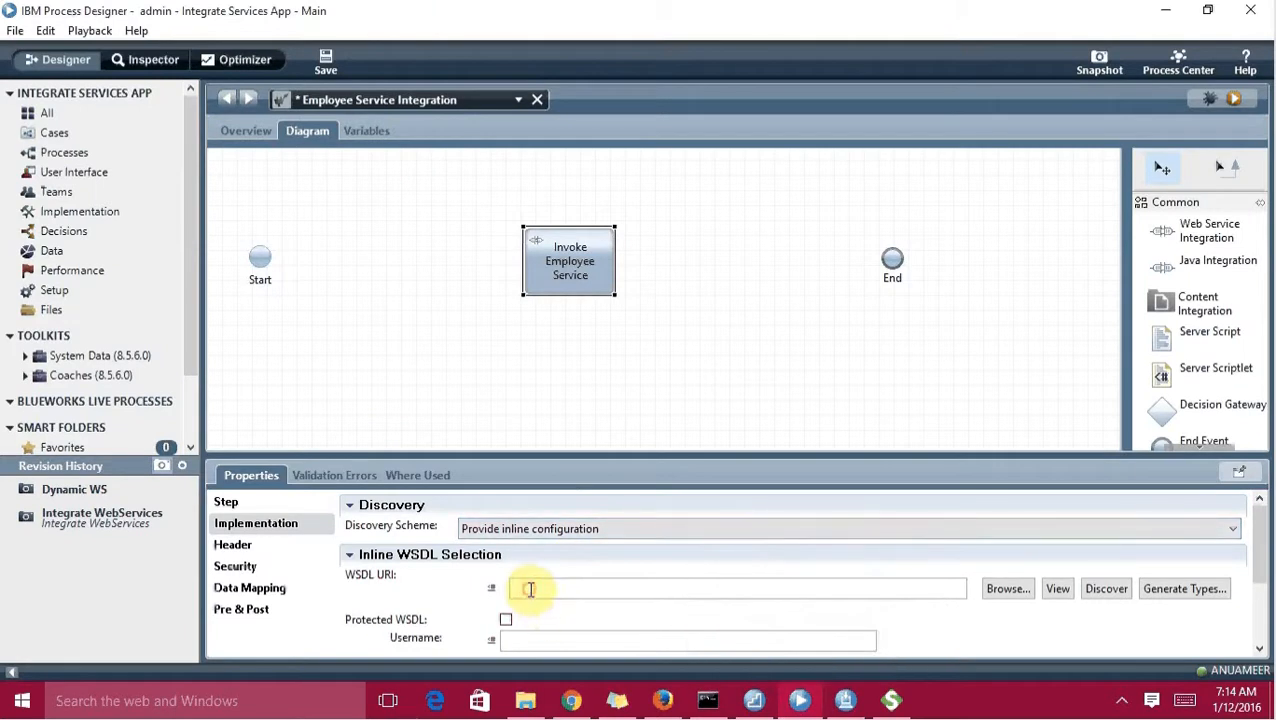
key("ctrl+v")
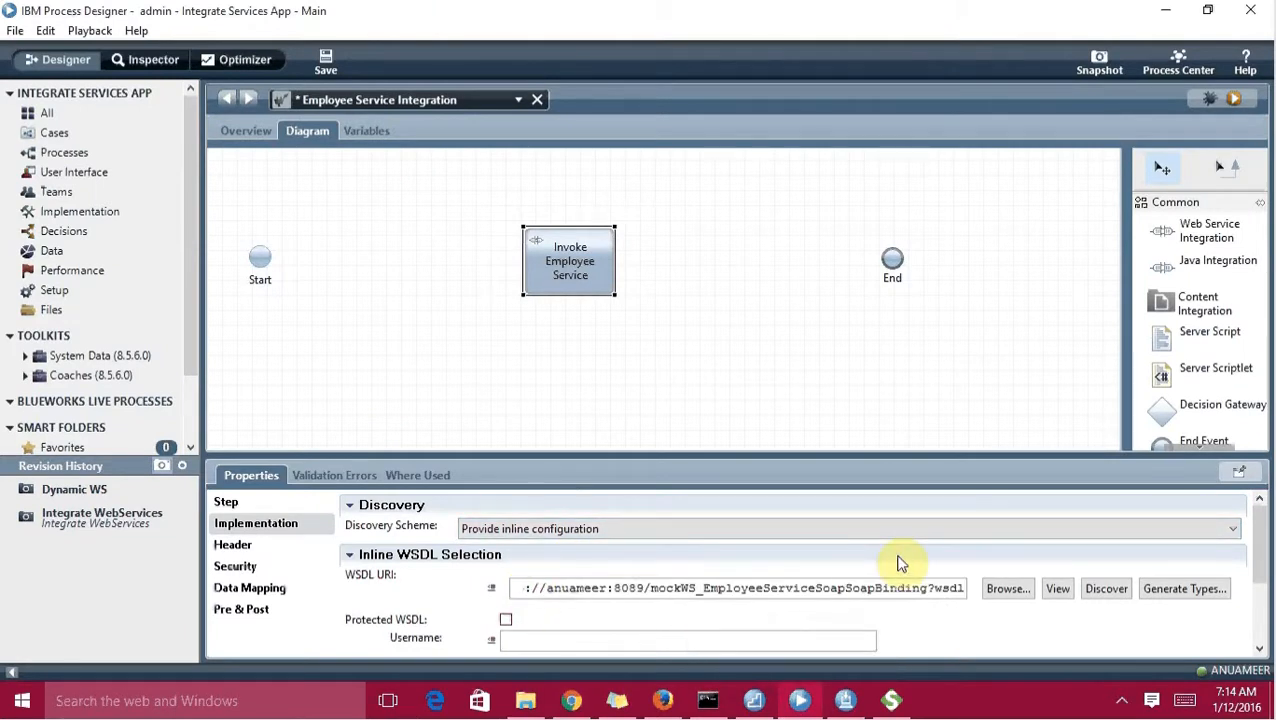
left_click(1106, 588)
left_click(990, 594)
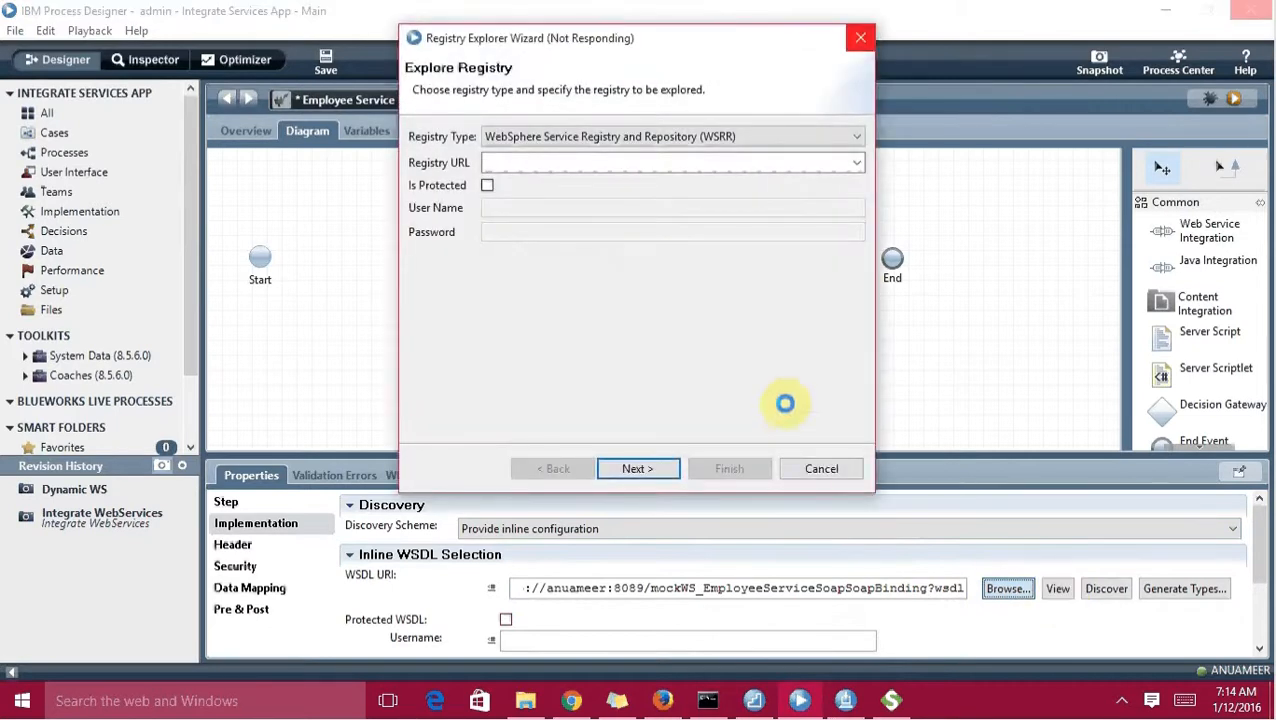
left_click(853, 37)
- View the WSDL document from the entered URI in the browser and return to IBM Process Designer
left_click(1057, 588)
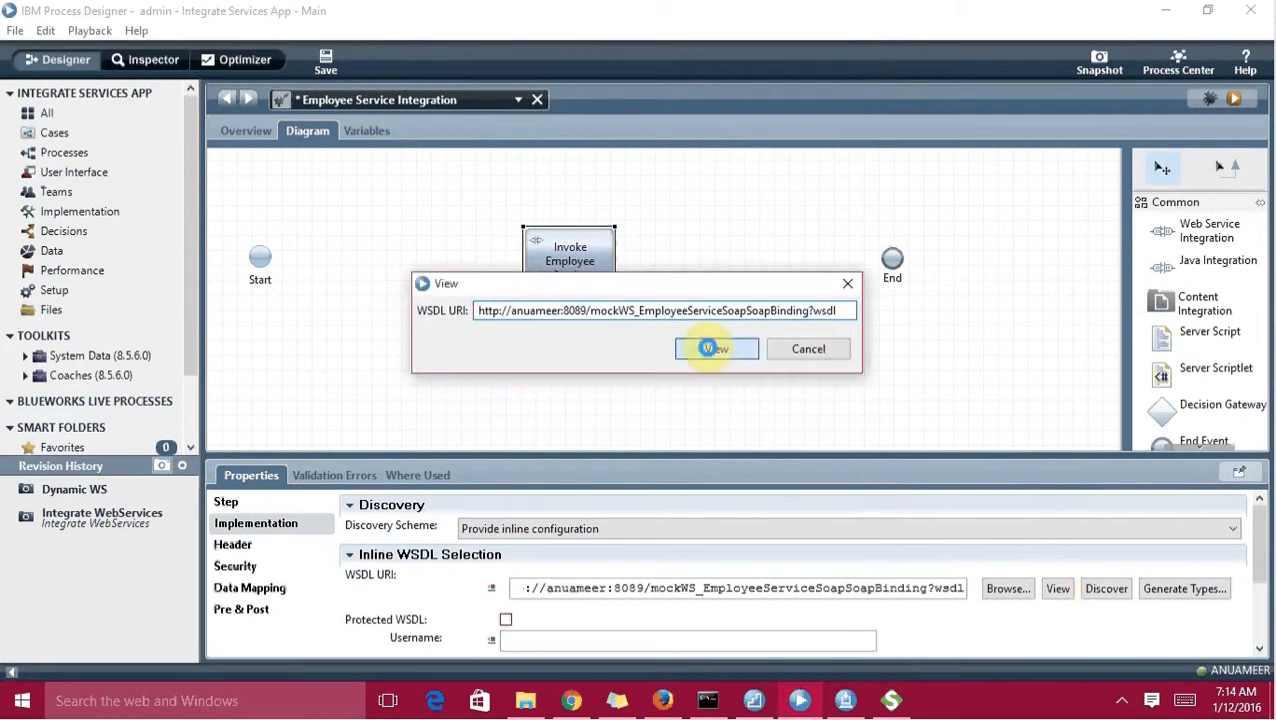
left_click(709, 348)
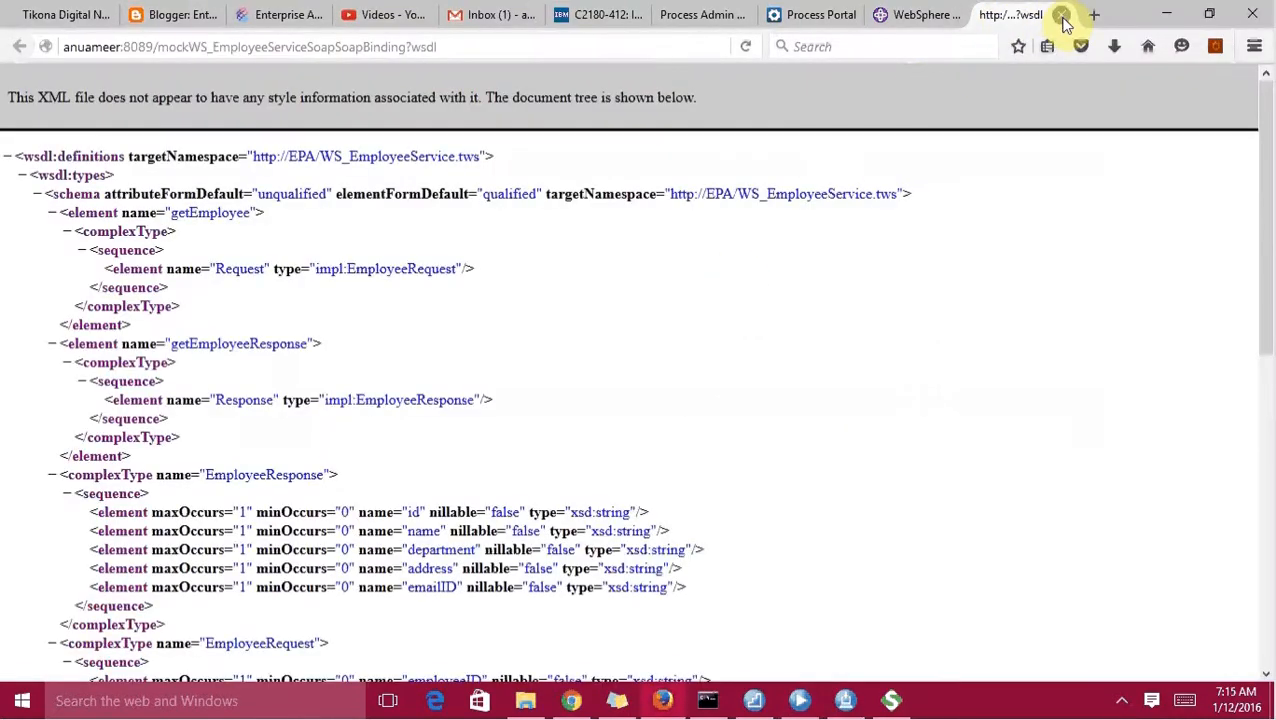
left_click(1165, 13)
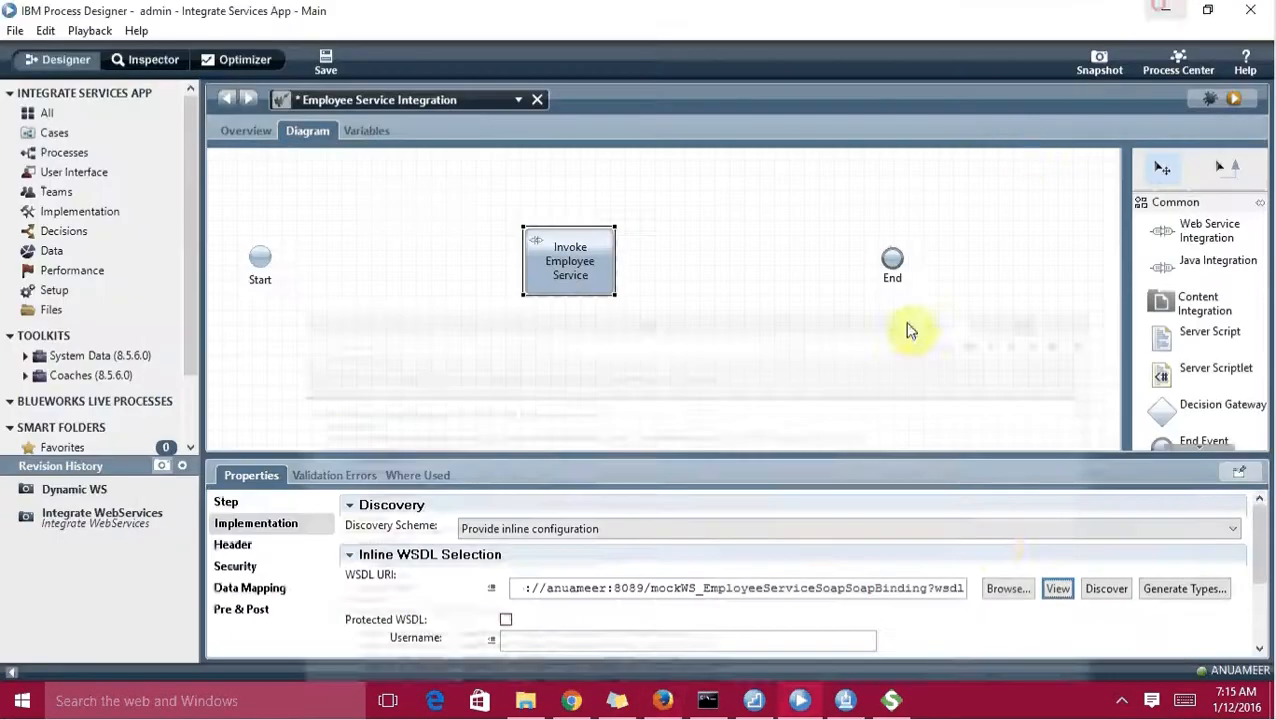
- Discover the service from the WSDL URI without protection, and enlarge the properties area to show the operation settings
left_click(1104, 588)
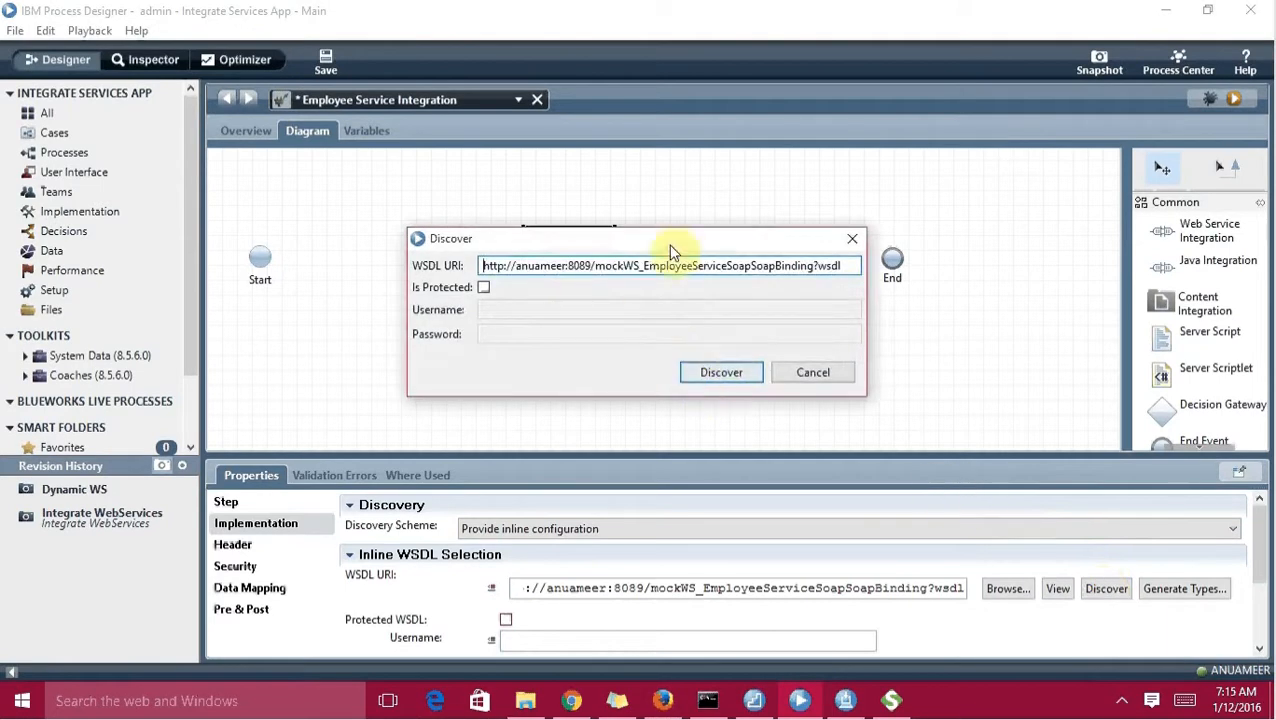
left_click(716, 375)
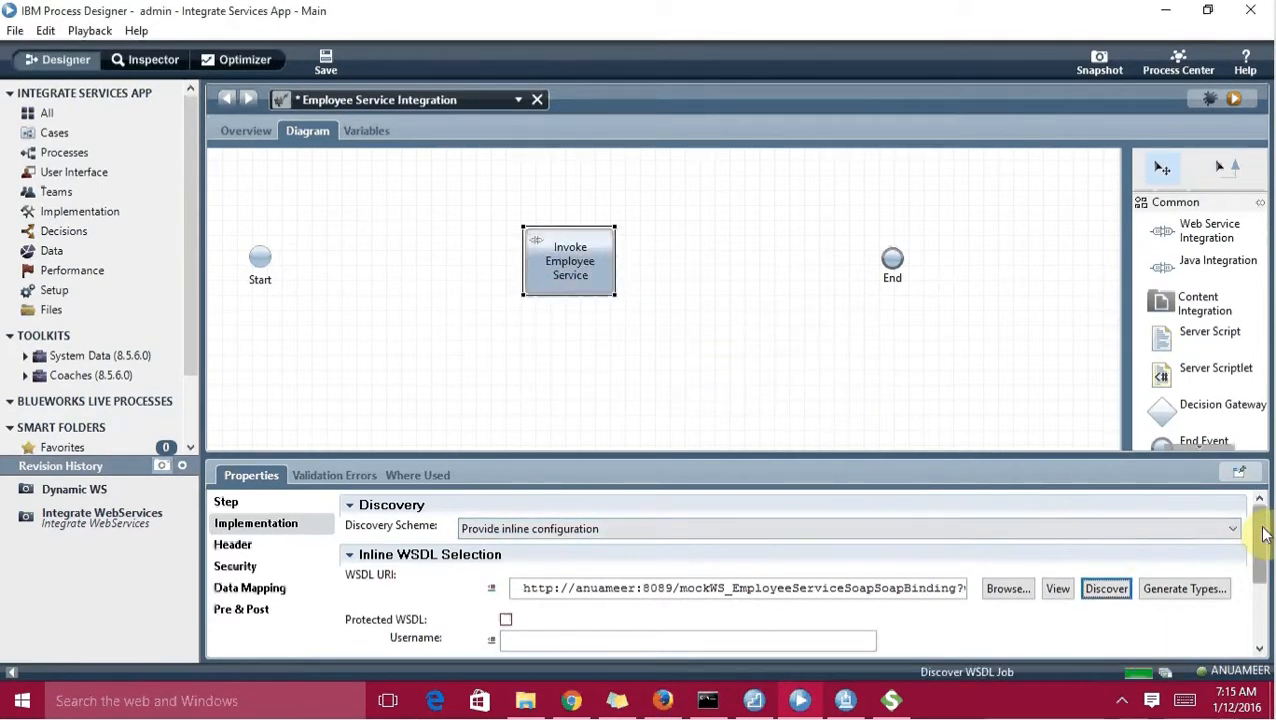
left_click(886, 459)
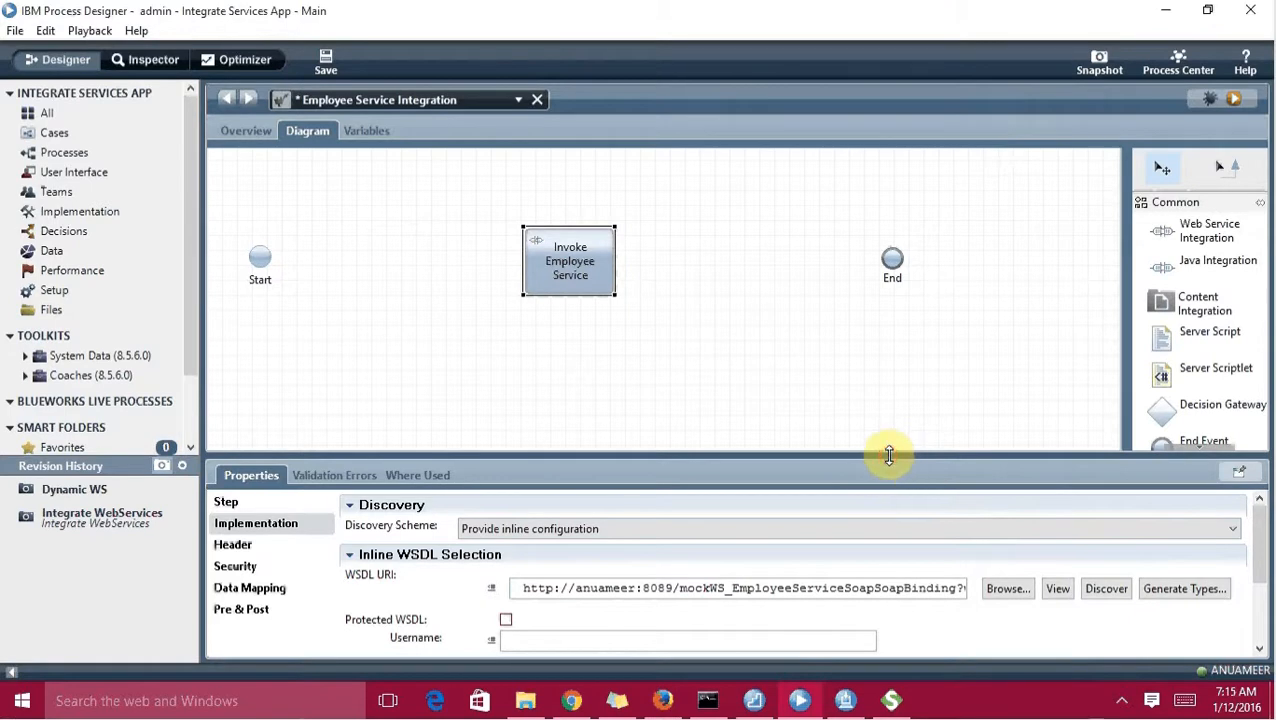
left_click_drag(892, 455, 900, 364)
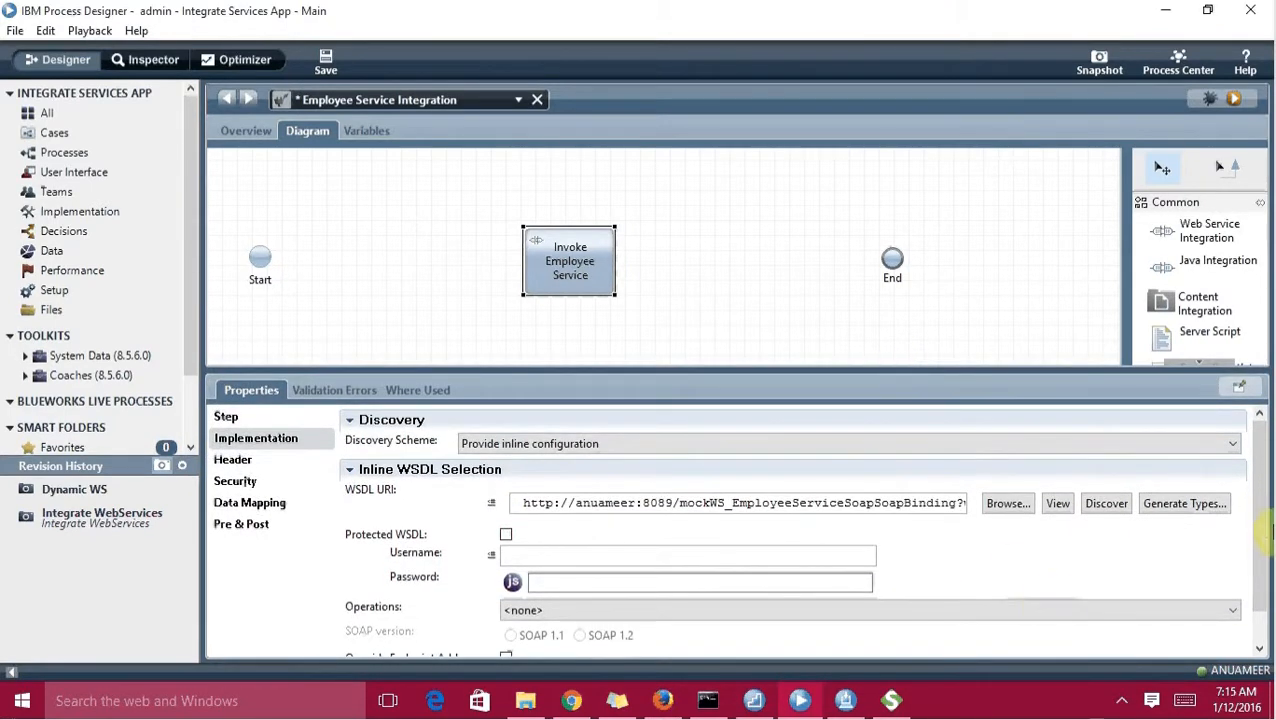
- Select getEmployee(EmployeeRequest) as the operation for the Invoke Employee Service step, leaving the WSDL username and password empty
scroll(1268, 533, "down", 1)
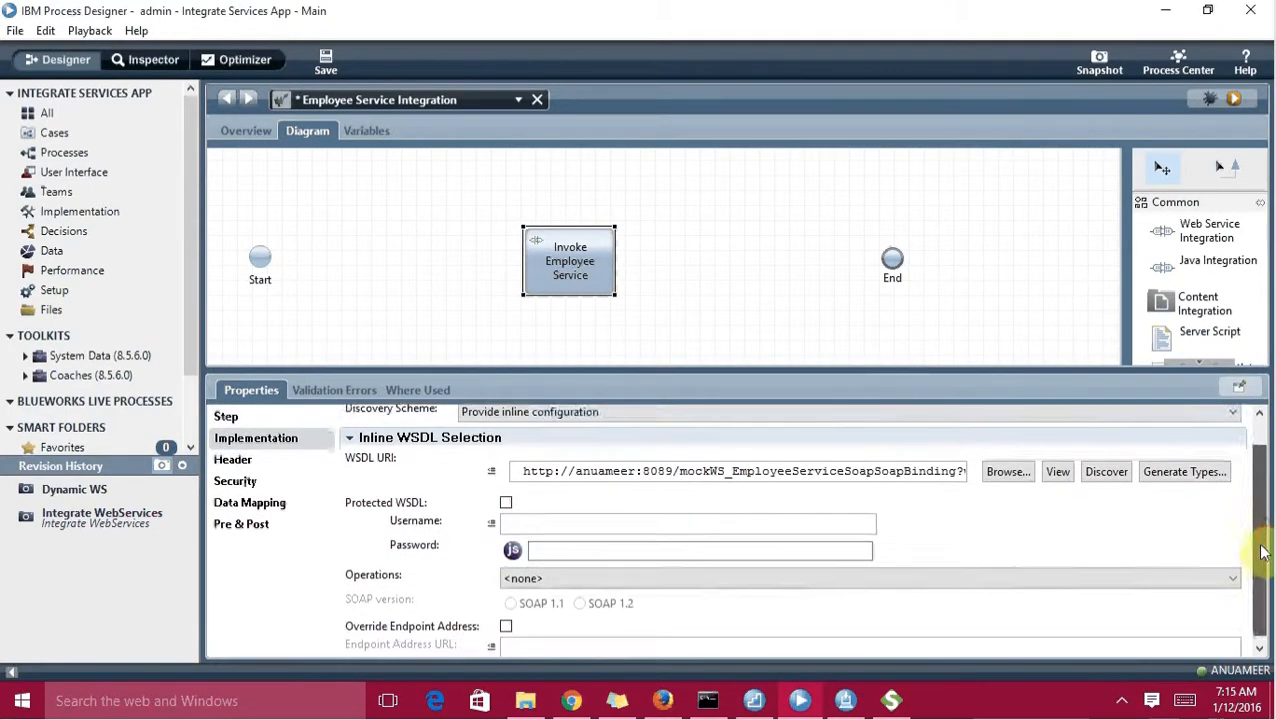
left_click(544, 577)
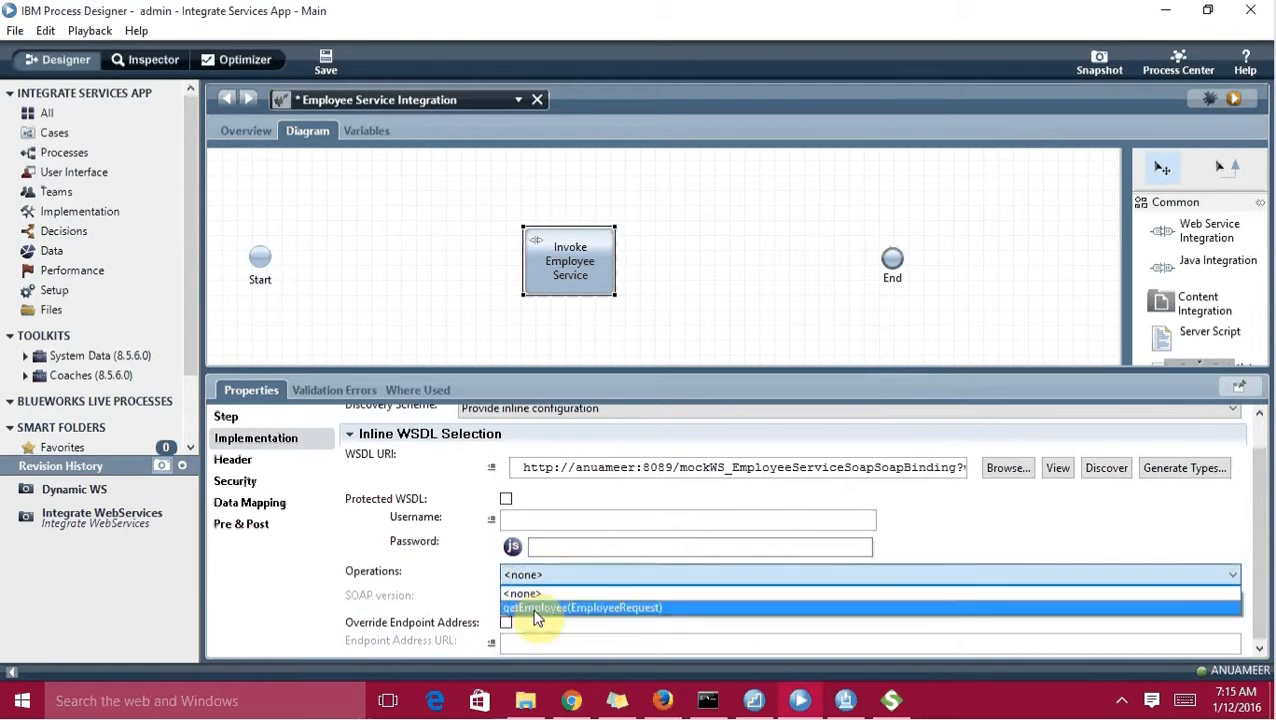
left_click(536, 608)
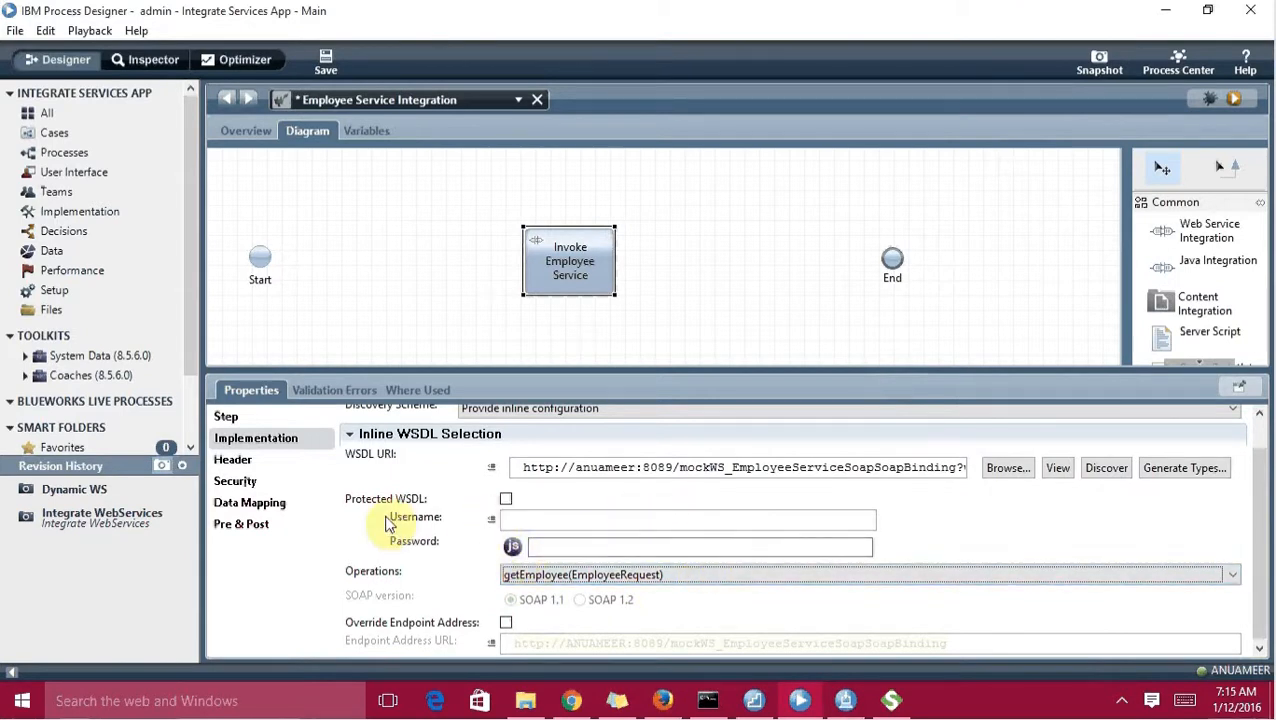
left_click(529, 521)
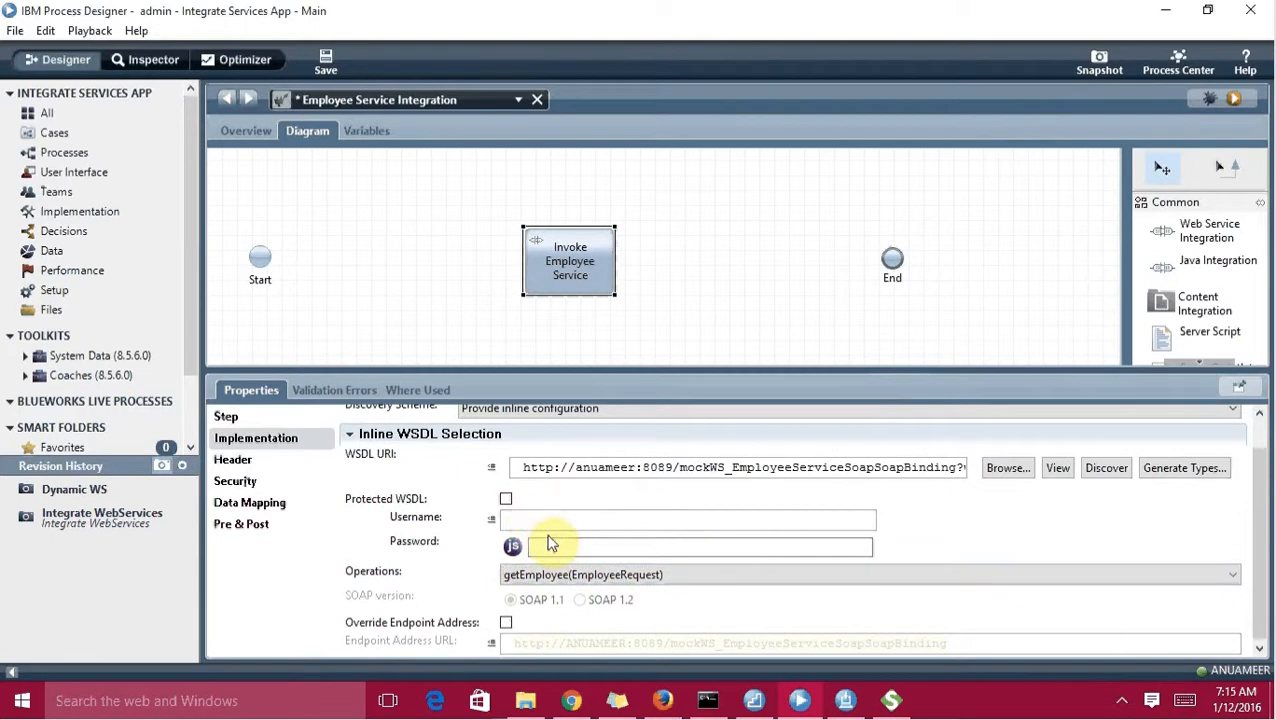
left_click(548, 543)
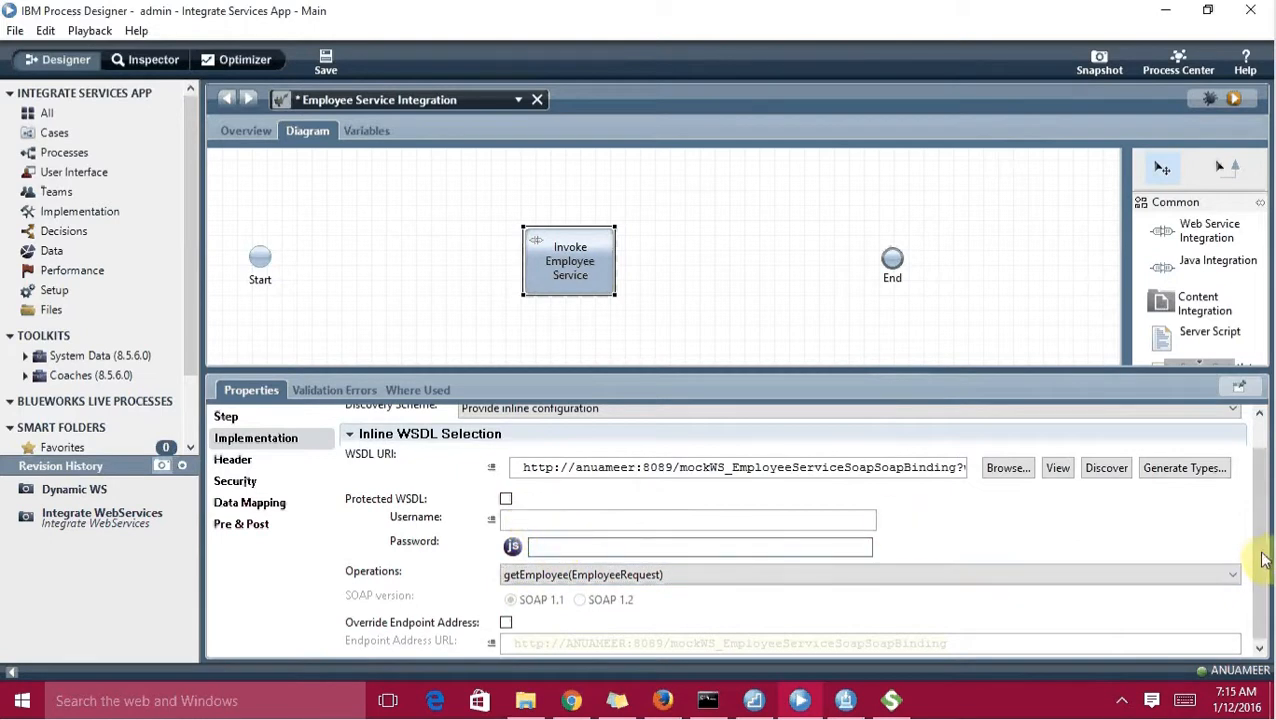
left_click_drag(1263, 560, 1259, 580)
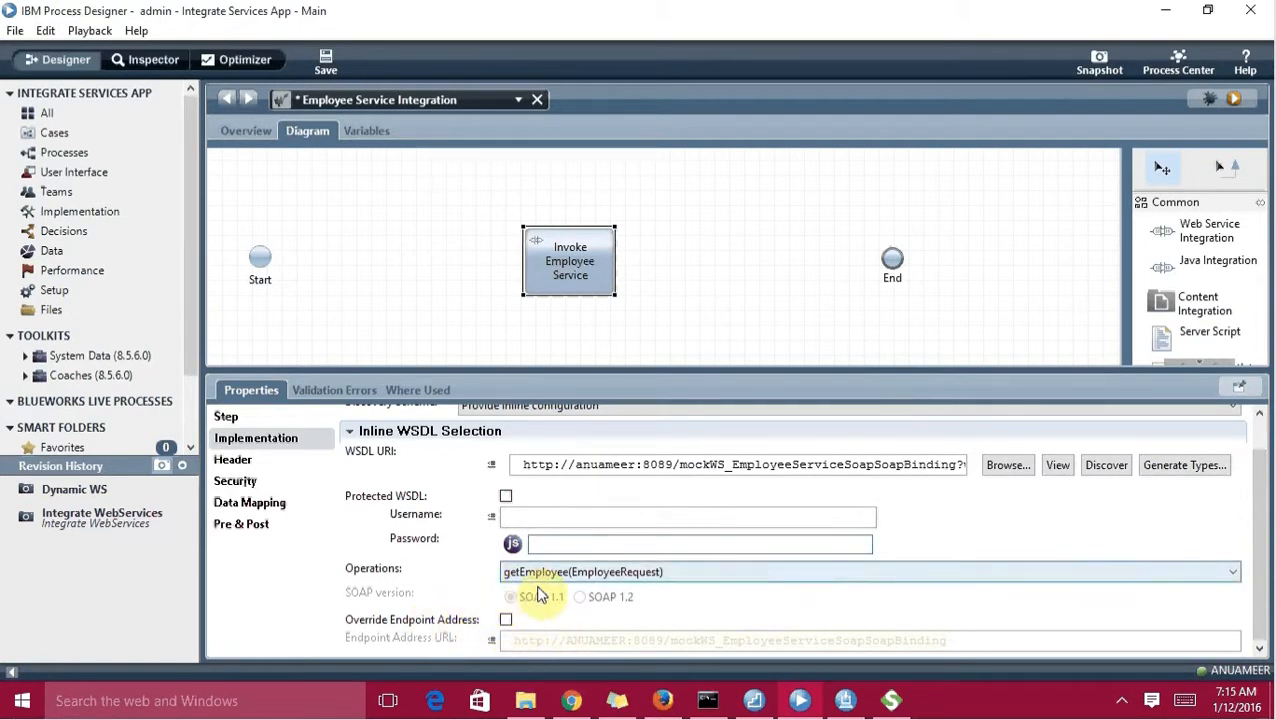
- Examine the wsdlsoap:address location of the service in the WSDL document in Chrome, and return to IBM Process Designer
left_click(577, 699)
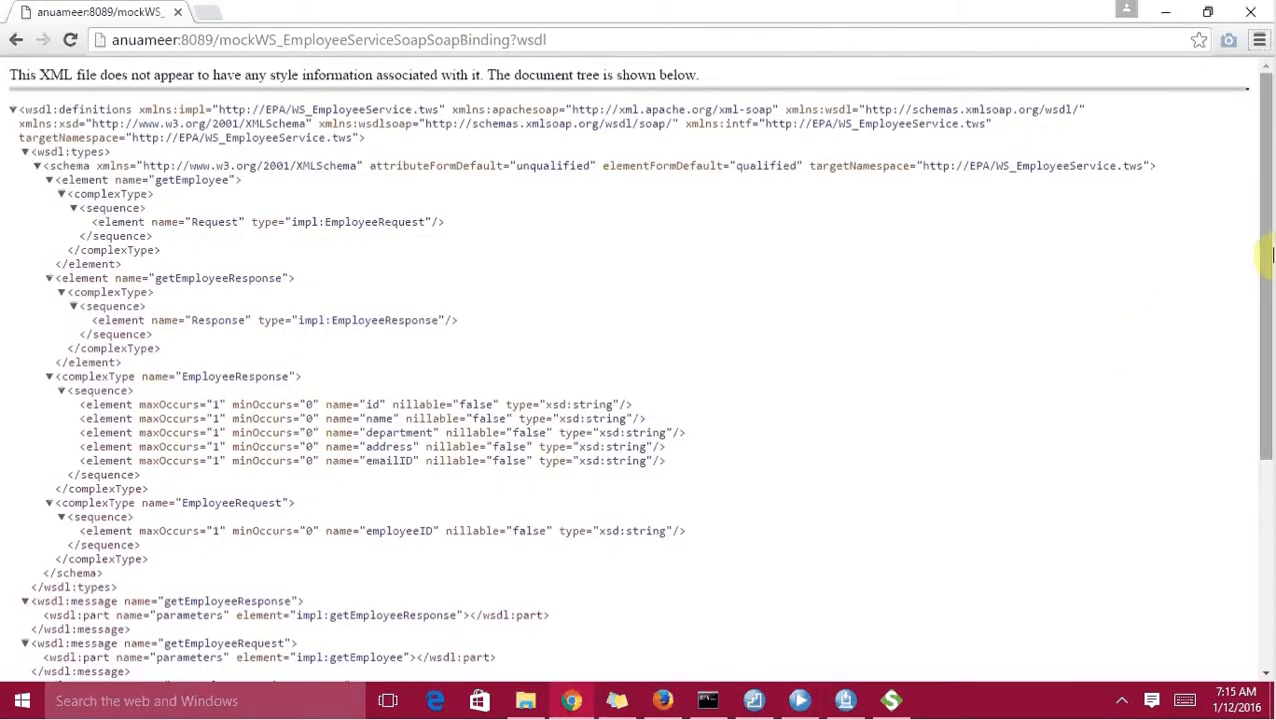
left_click_drag(1267, 252, 1228, 492)
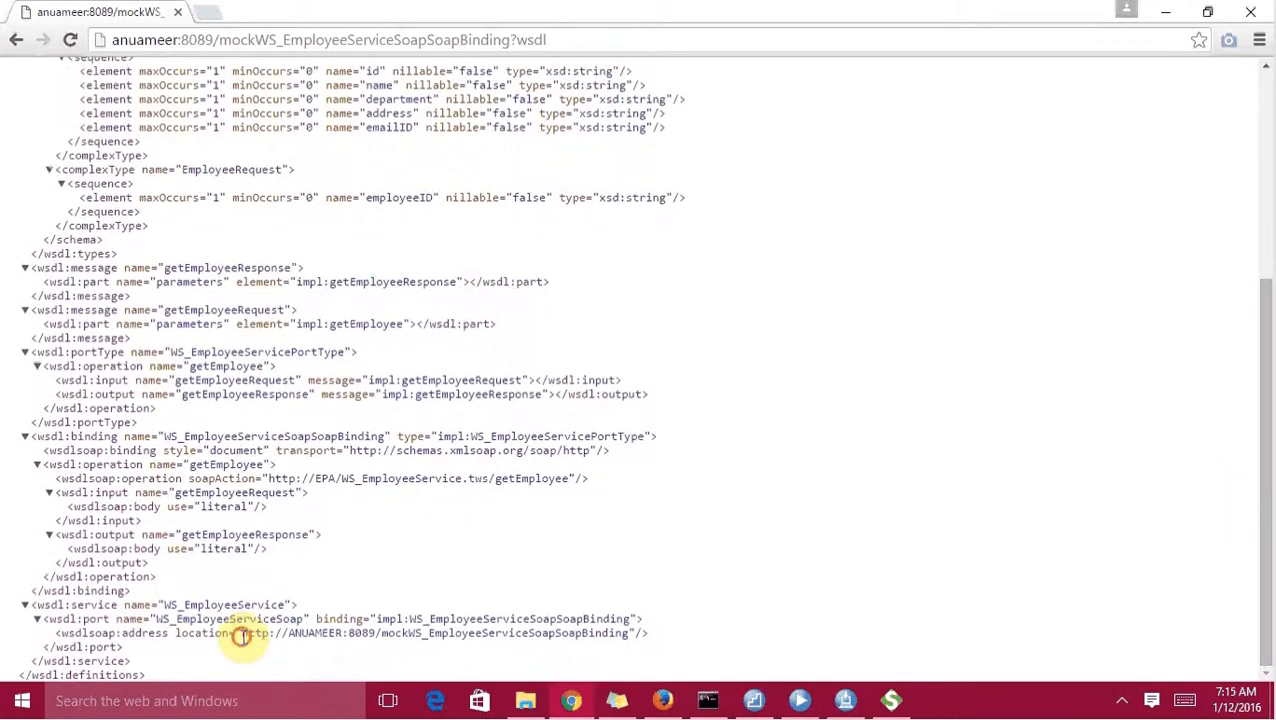
left_click_drag(240, 633, 612, 636)
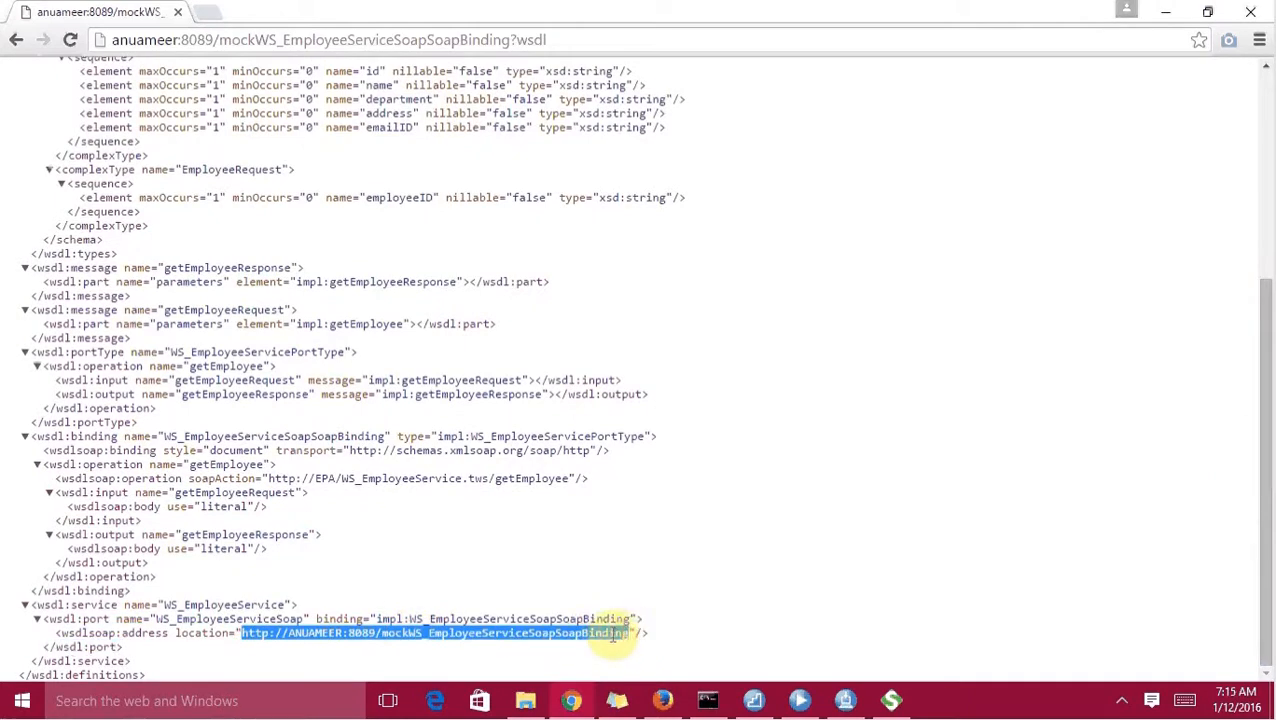
left_click(803, 700)
- Turn the endpoint address override on and back off, and save the Employee Service Integration
left_click(506, 620)
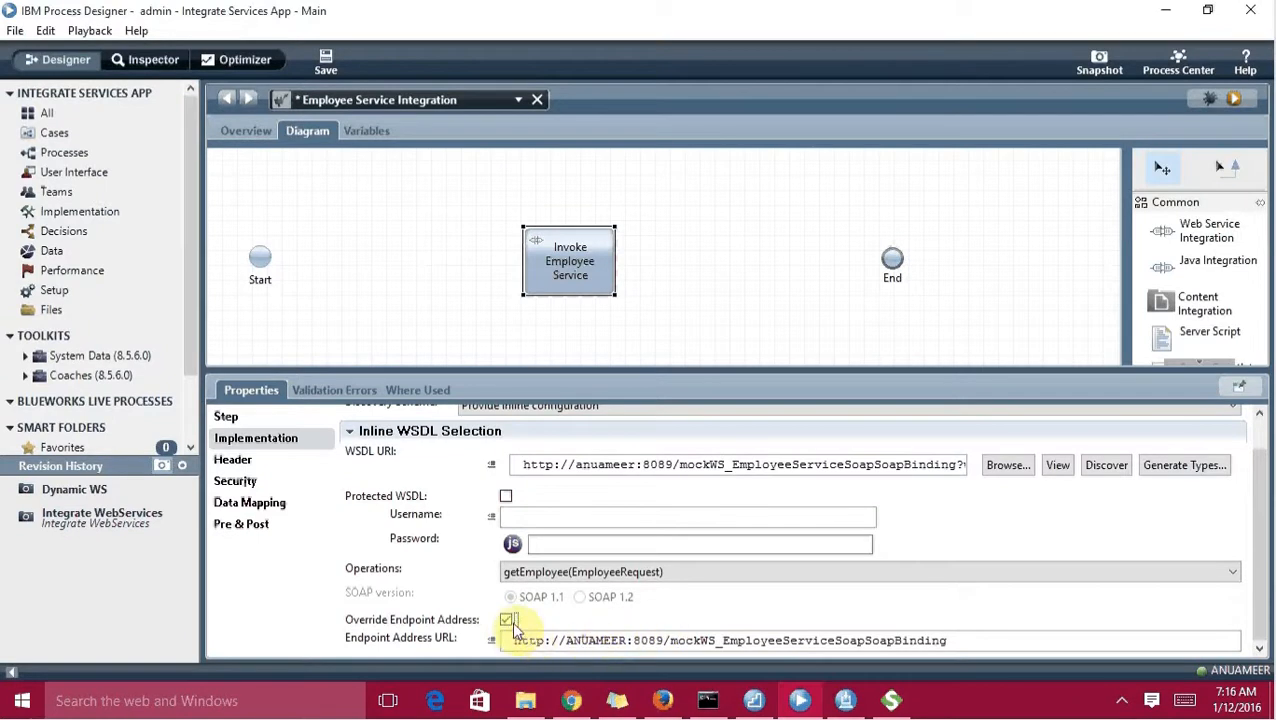
left_click(506, 620)
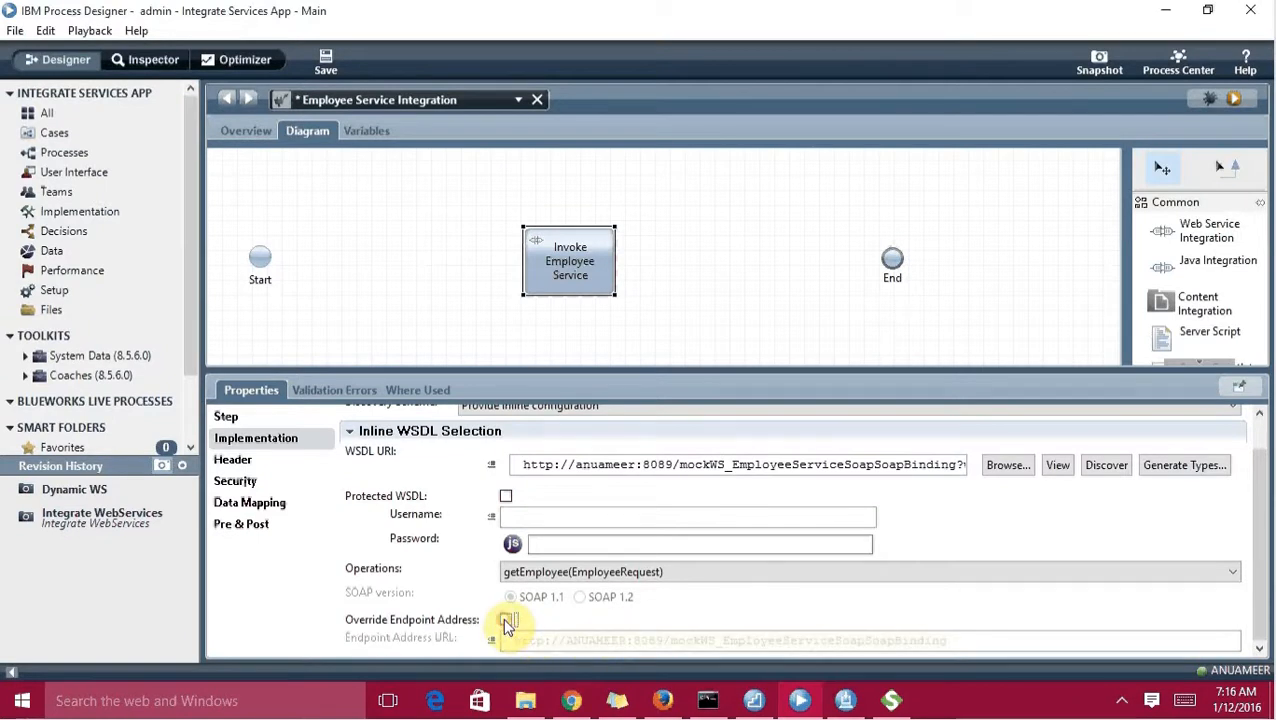
left_click(322, 64)
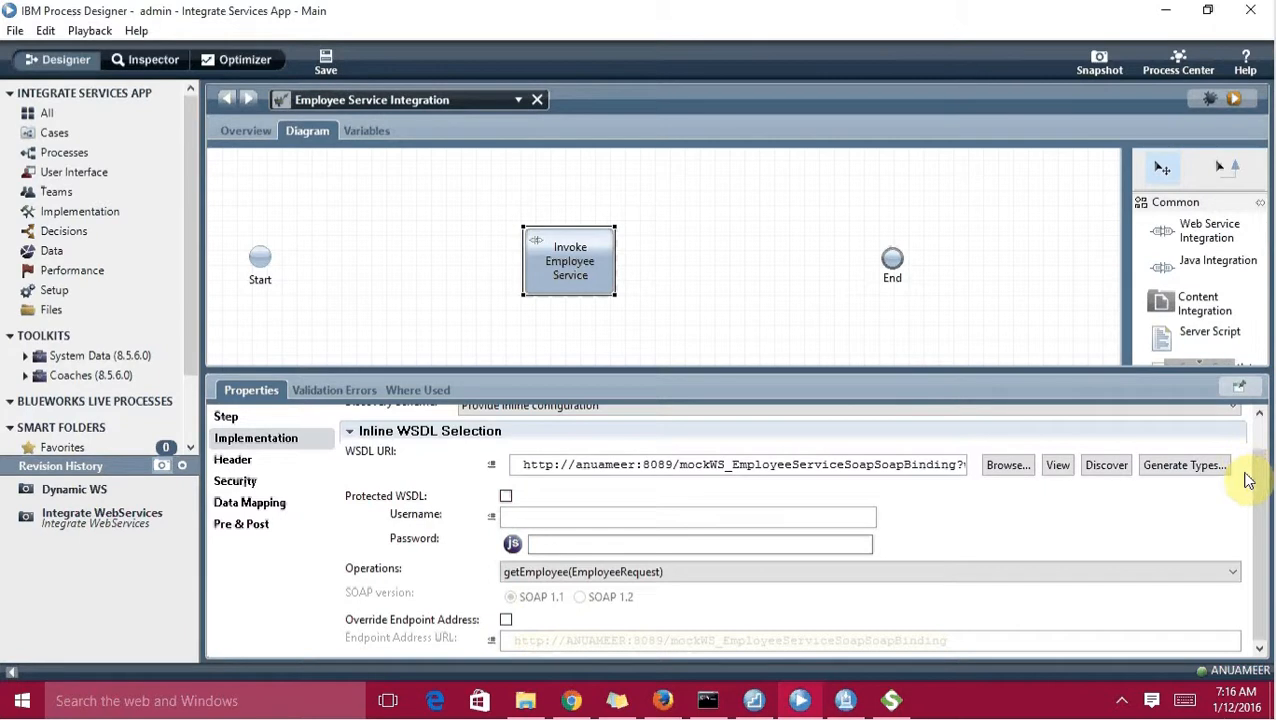
- Generate the EmployeeRequest and EmployeeResponse business object types from the WSDL for the getEmployee operation
scroll(1263, 500, "up", 2)
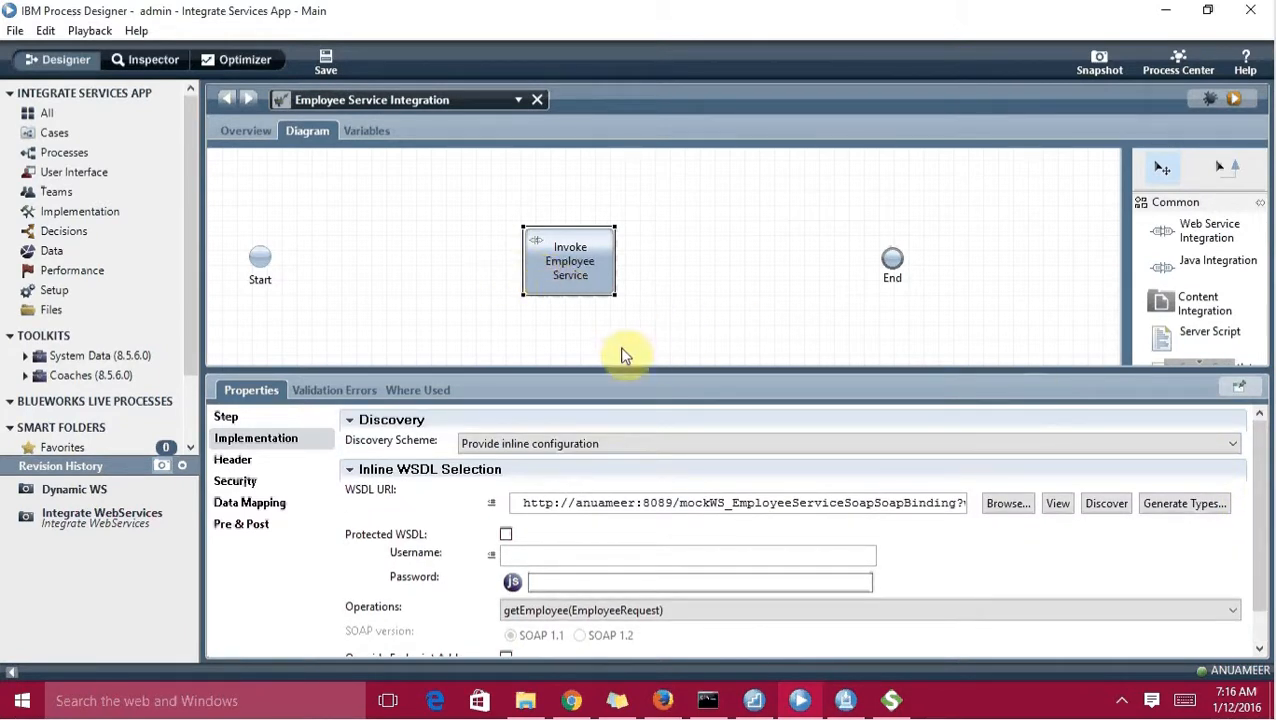
left_click(1170, 510)
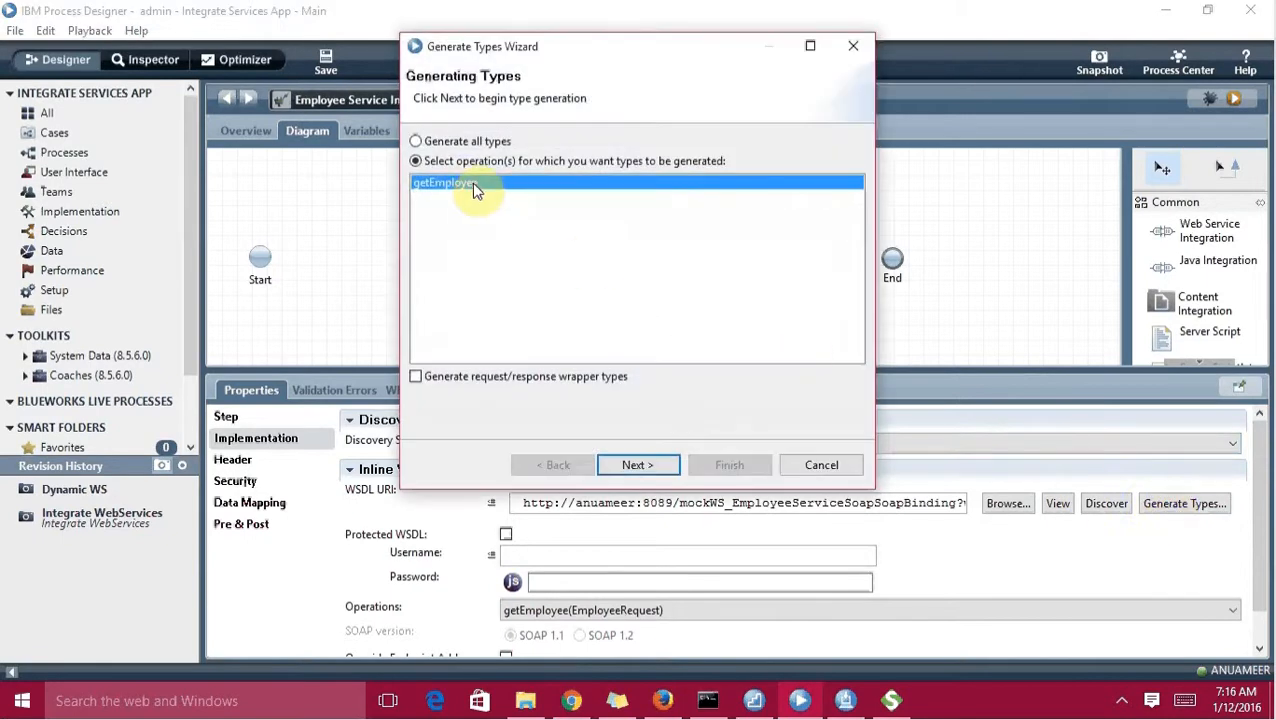
left_click(470, 190)
left_click(640, 466)
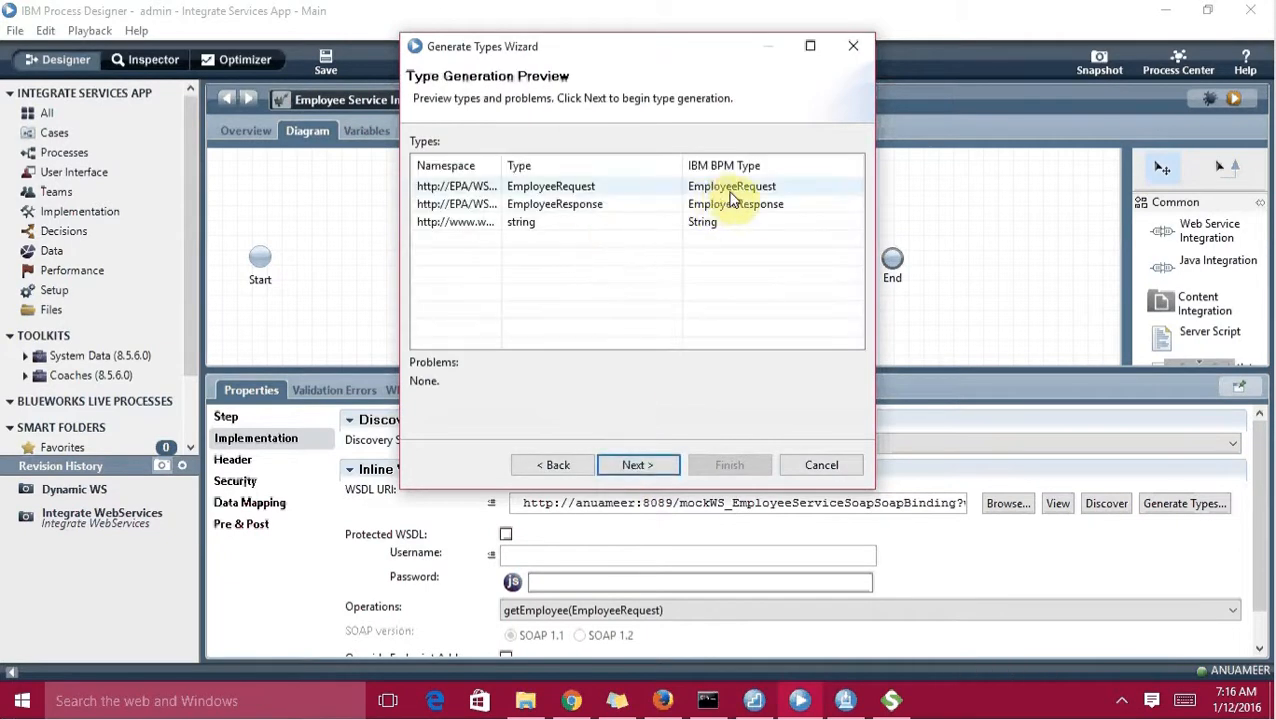
left_click(730, 188)
left_click(738, 206)
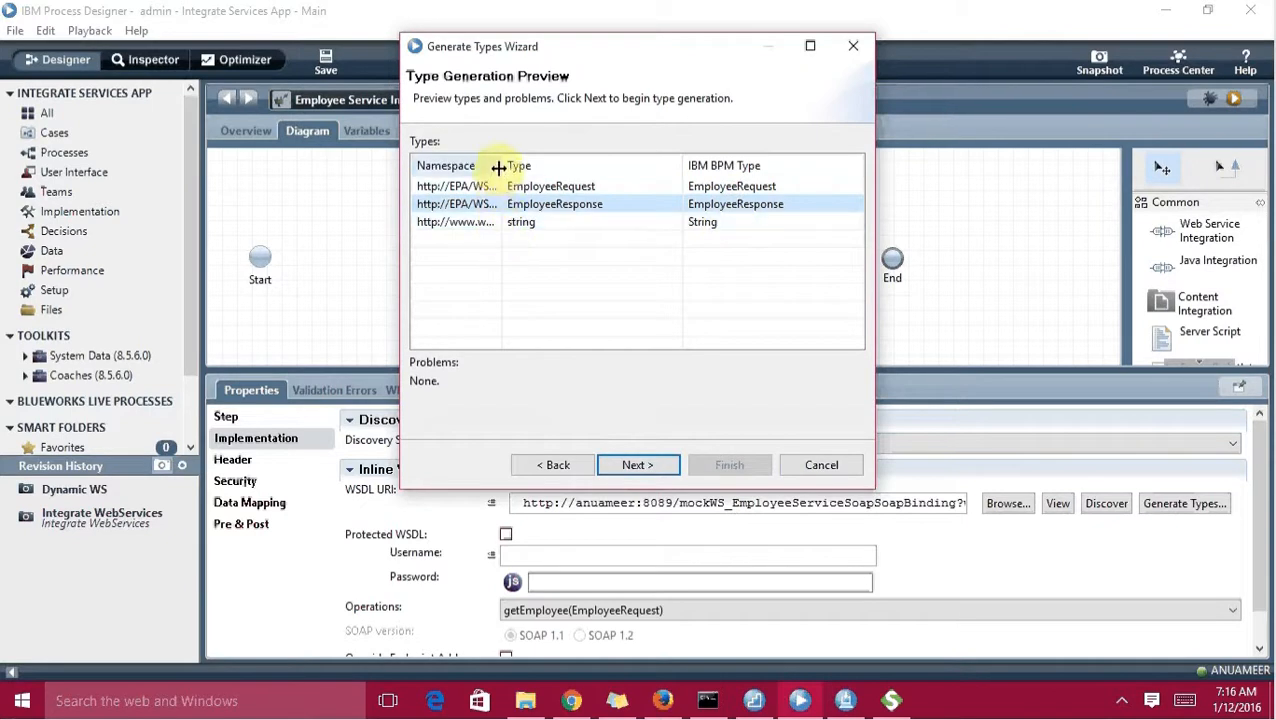
left_click_drag(501, 167, 537, 233)
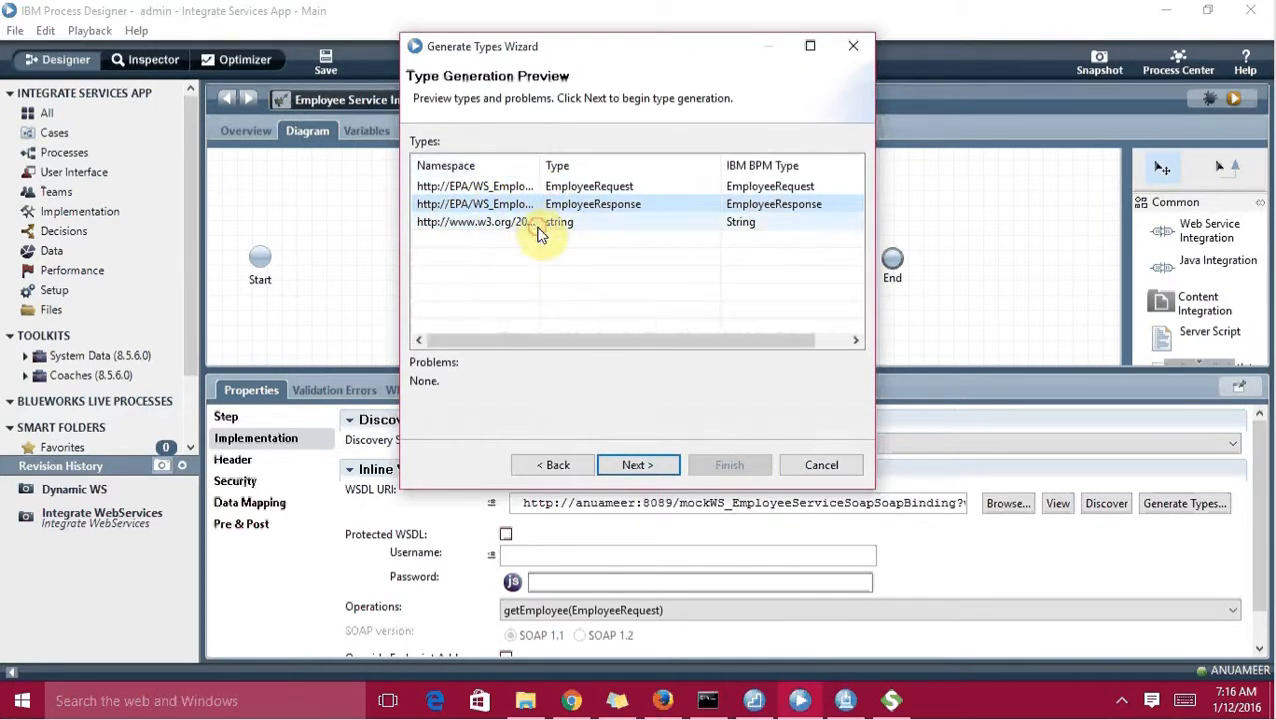
left_click(634, 466)
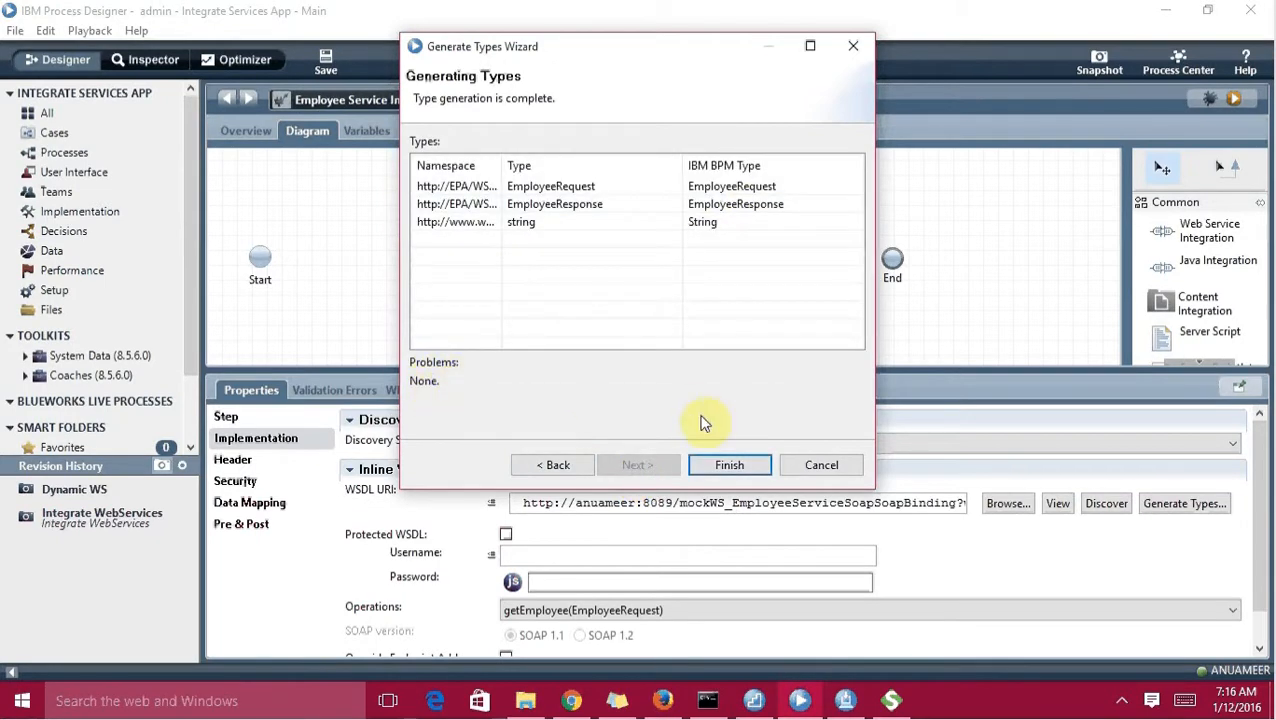
left_click(725, 466)
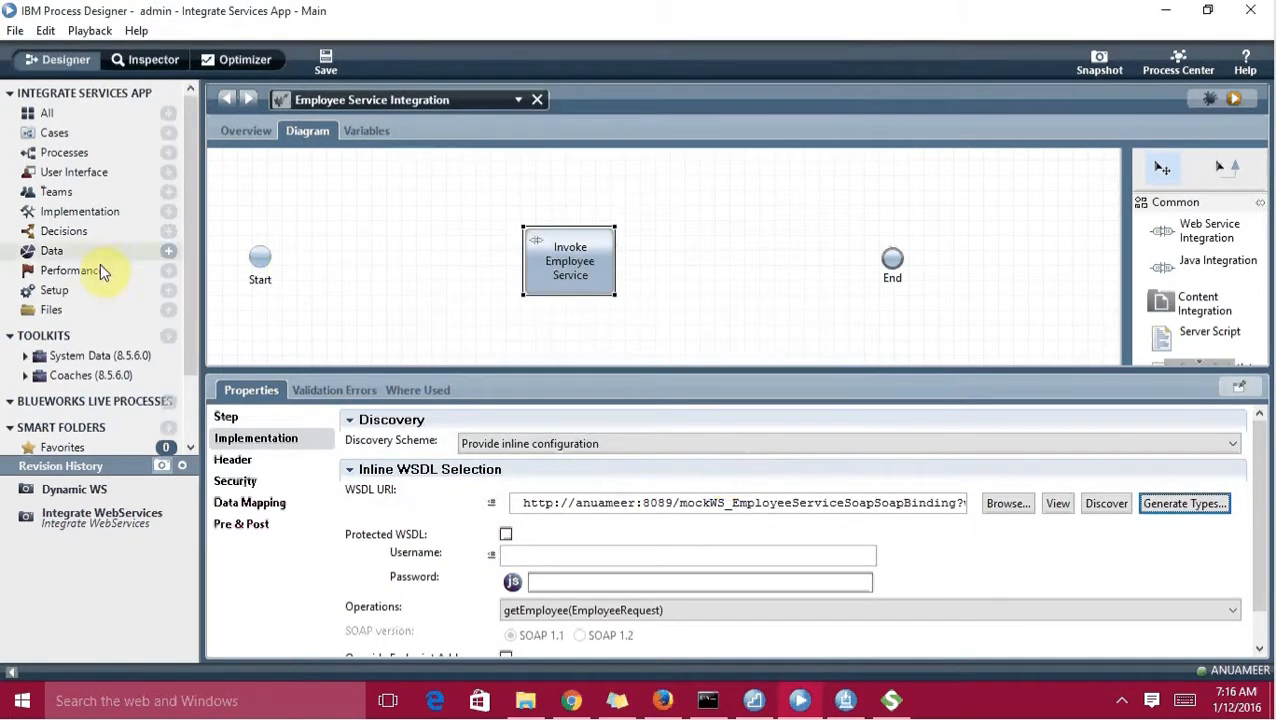
- Open the generated EmployeeRequest business object from the app's data and inspect its parameter
left_click(70, 251)
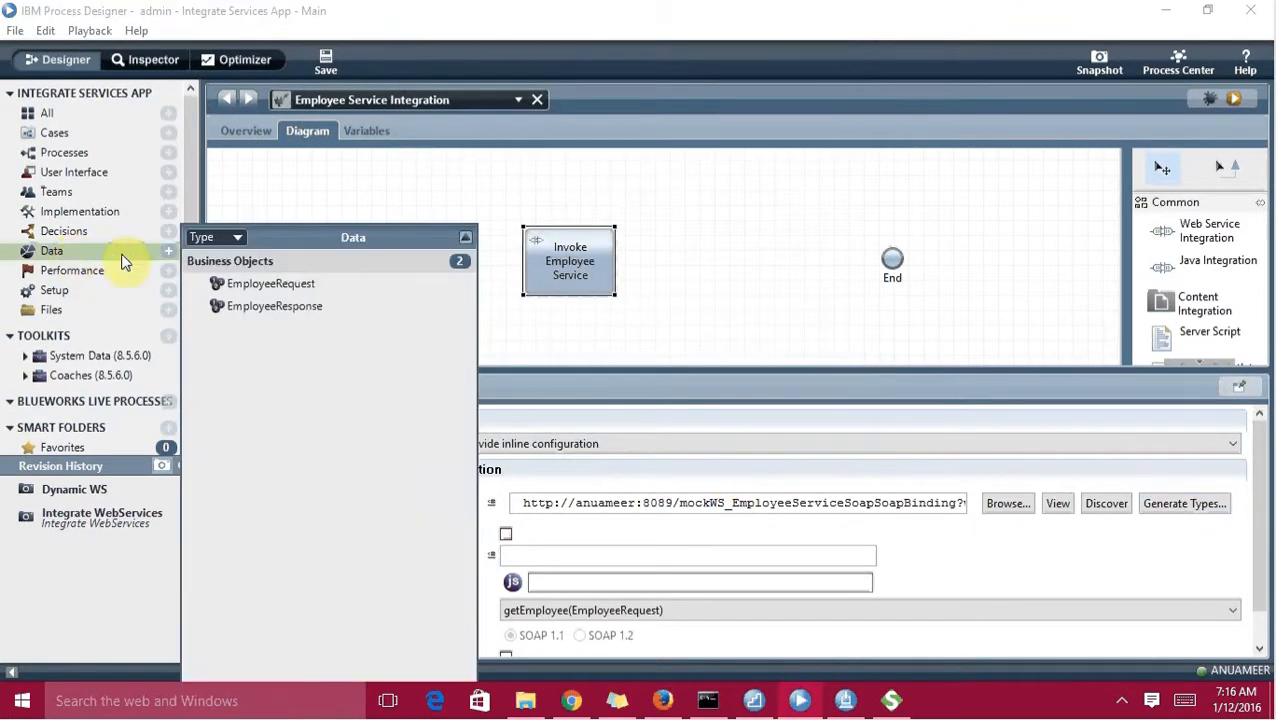
double_click(248, 284)
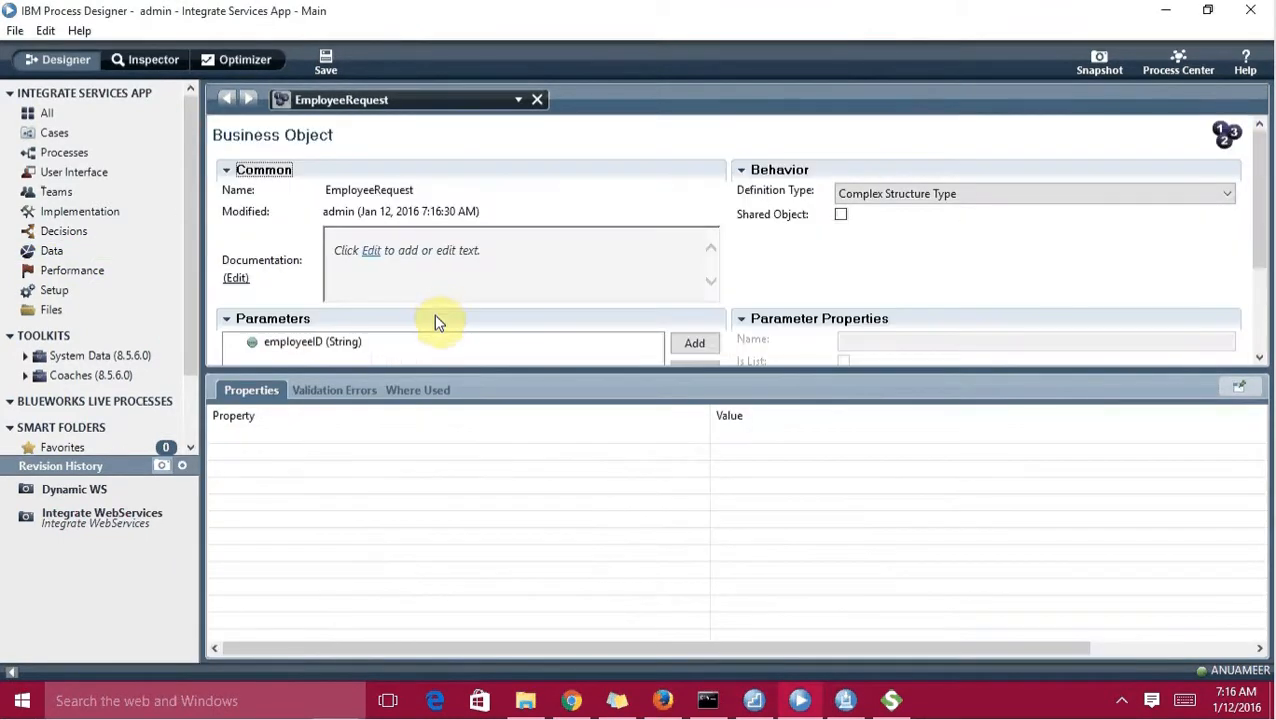
left_click(345, 344)
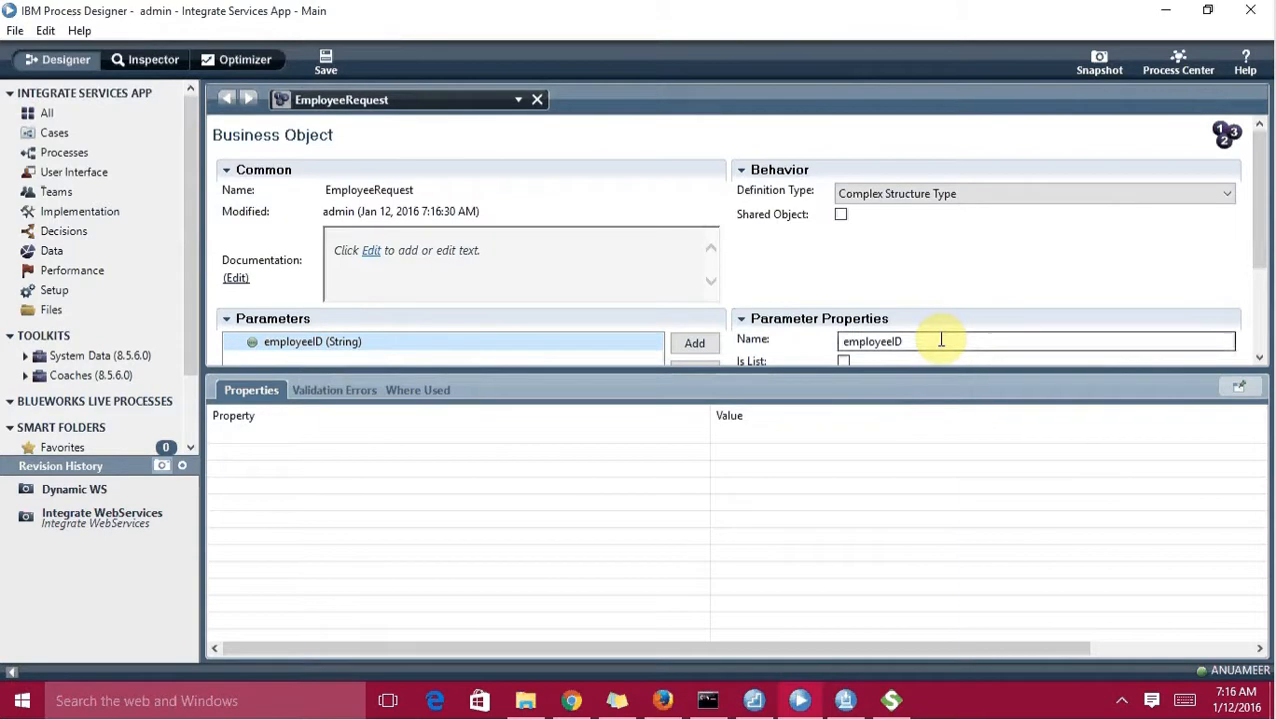
mouse_move(1262, 238)
left_mouse_down()
mouse_move(1247, 276)
mouse_move(1247, 236)
left_mouse_up()
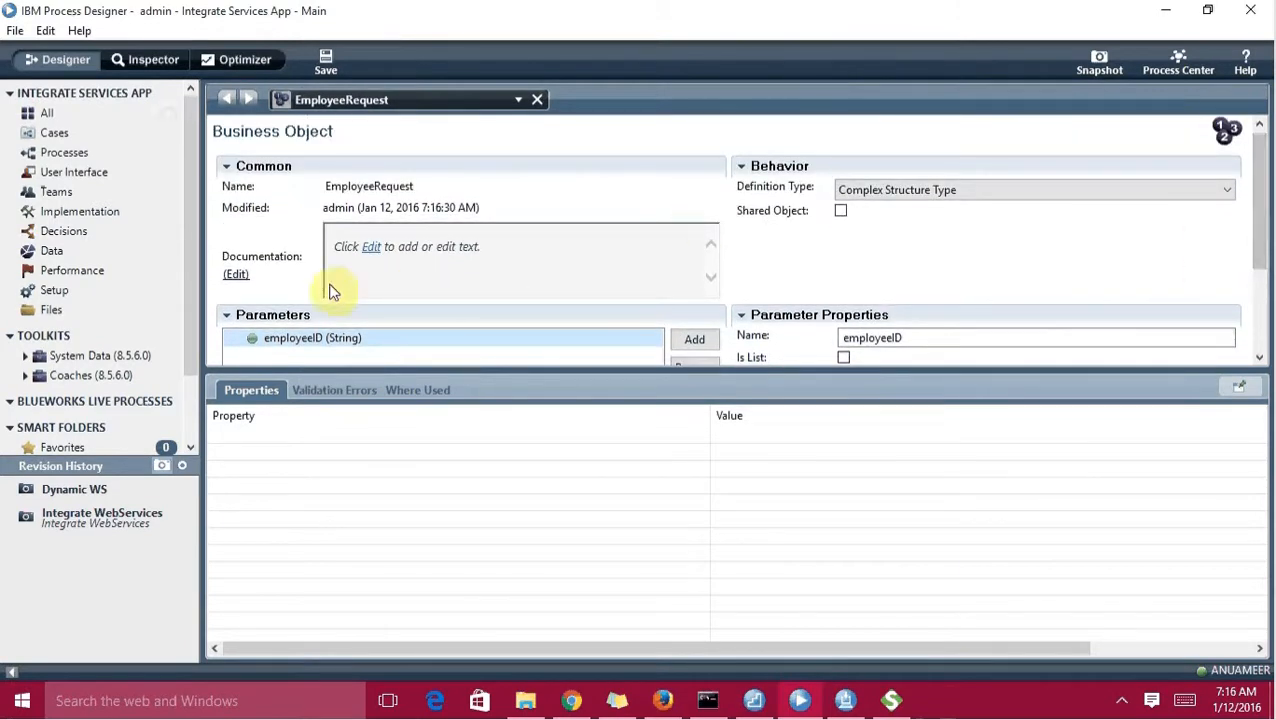
- Inspect the parameters of the EmployeeResponse business object, and close both business objects to return to the integration service
left_click(50, 251)
left_click(241, 308)
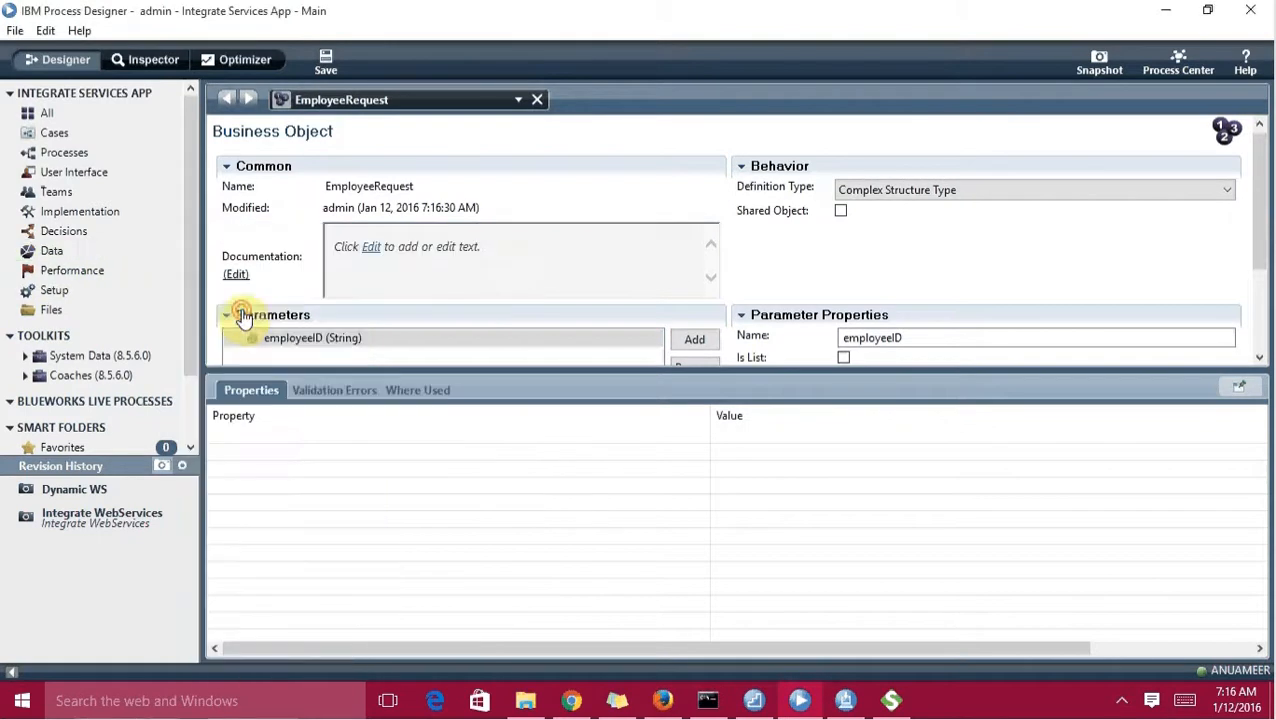
left_click_drag(1260, 198, 1233, 268)
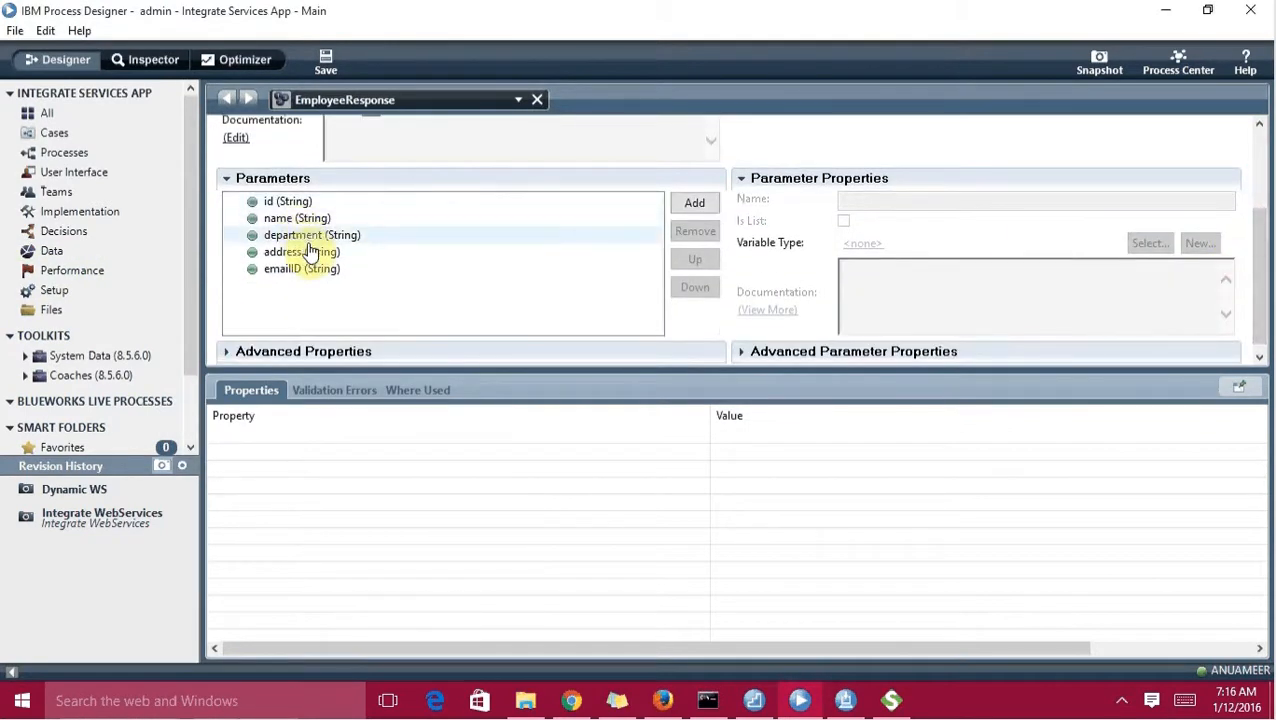
left_click(537, 100)
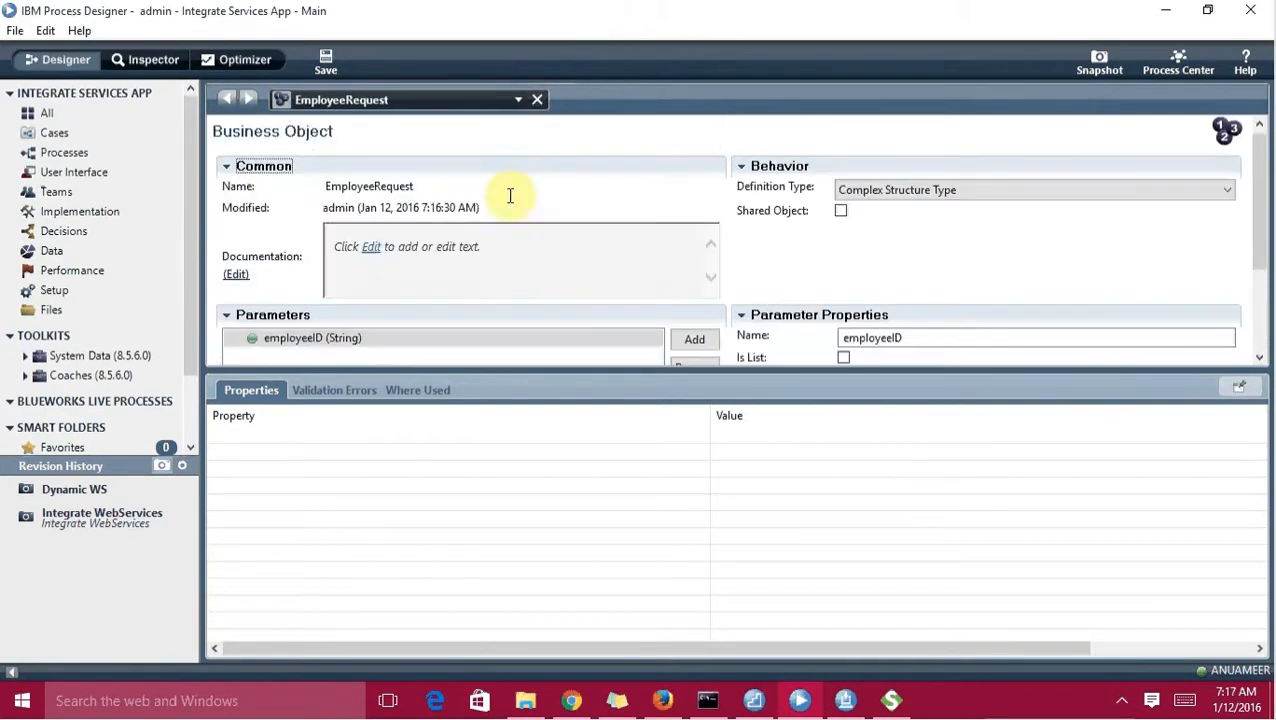
left_click(537, 99)
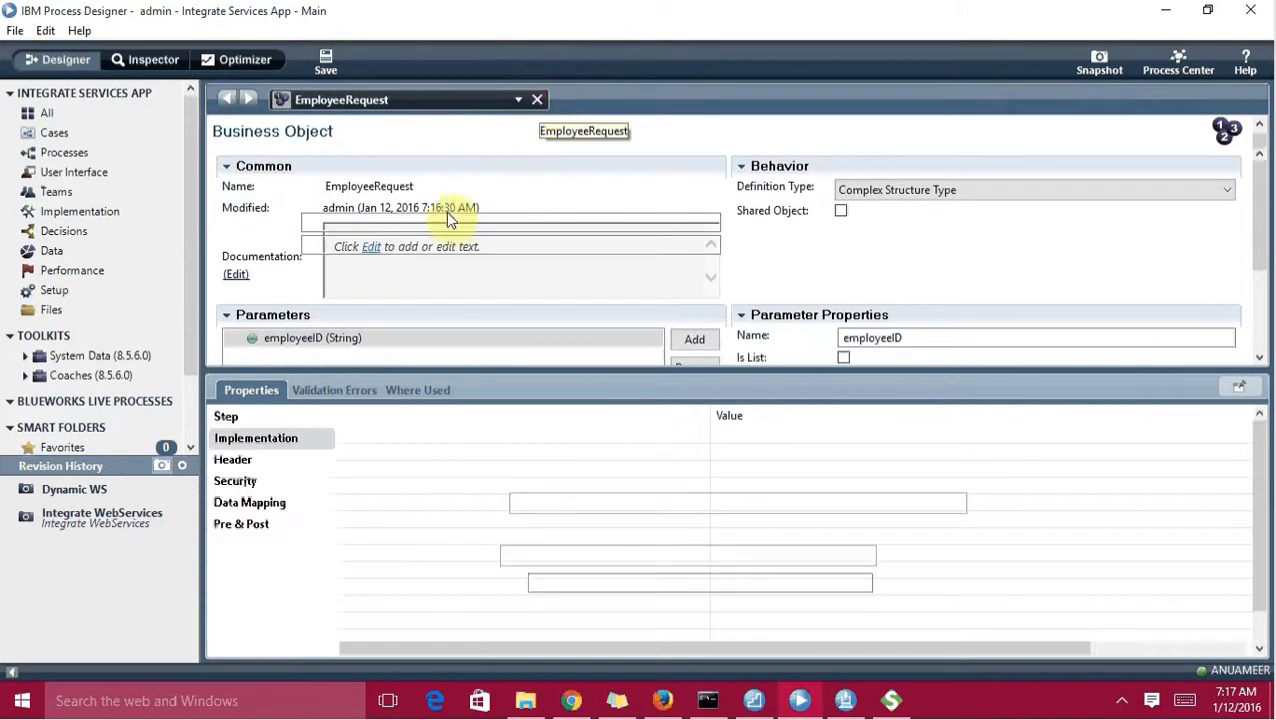
- Add an input variable named request to the Employee Service Integration and set its type to EmployeeRequest
left_click(350, 129)
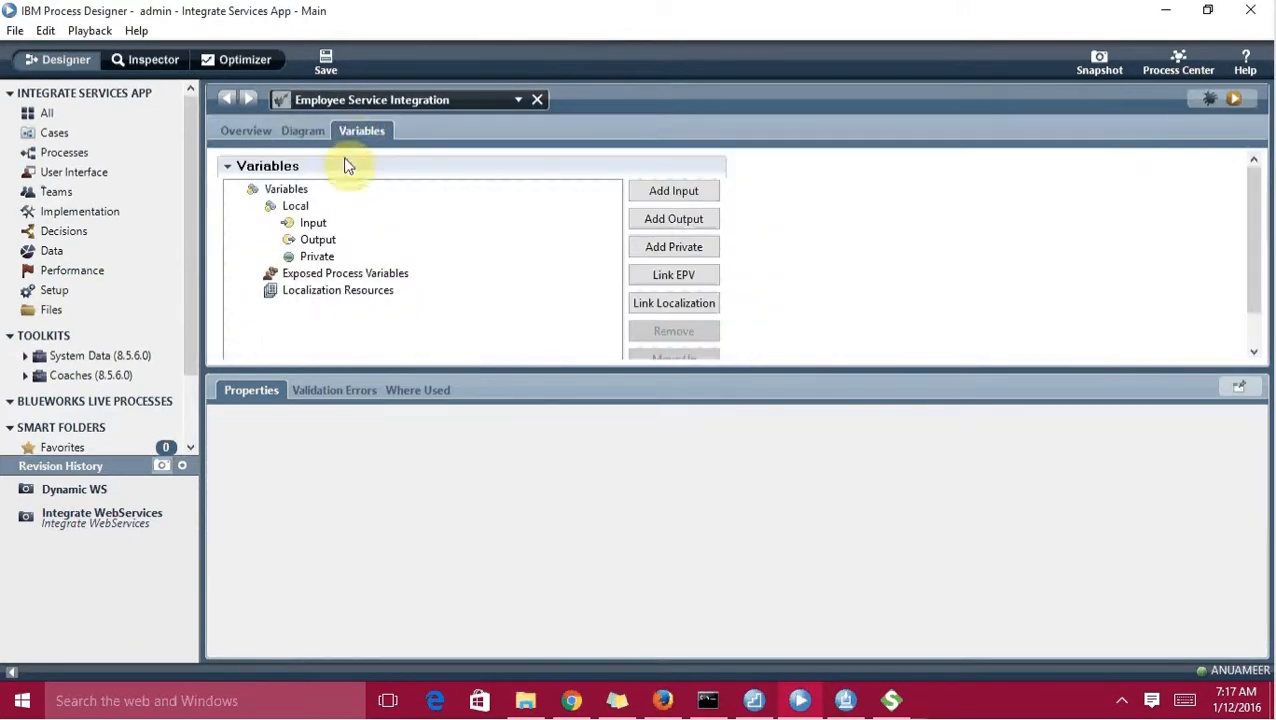
left_click(345, 220)
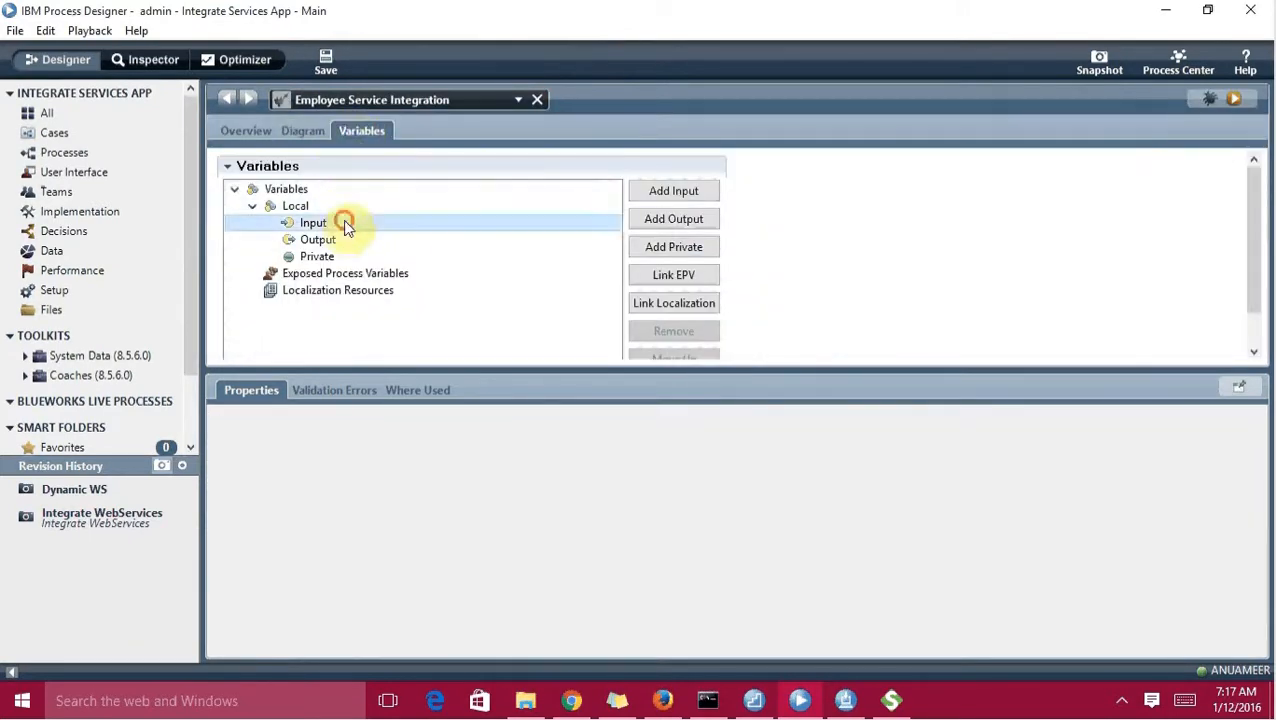
left_click(655, 192)
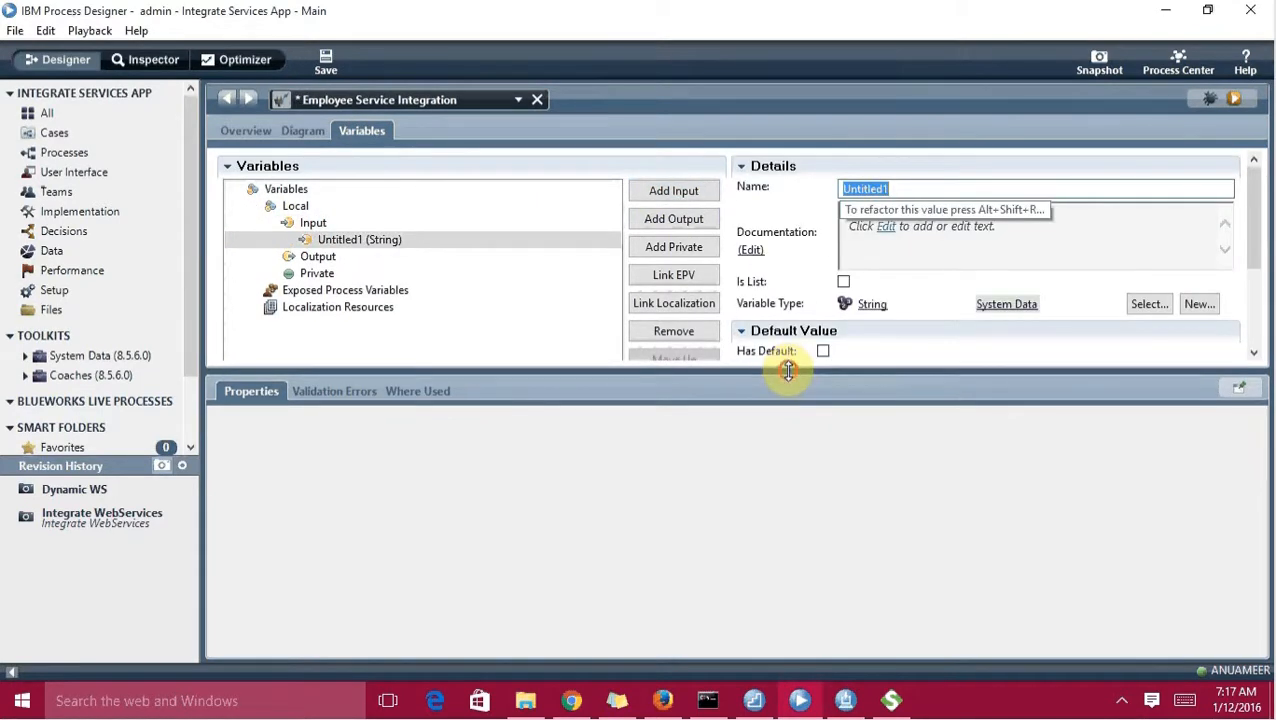
left_click_drag(788, 370, 782, 433)
type("re")
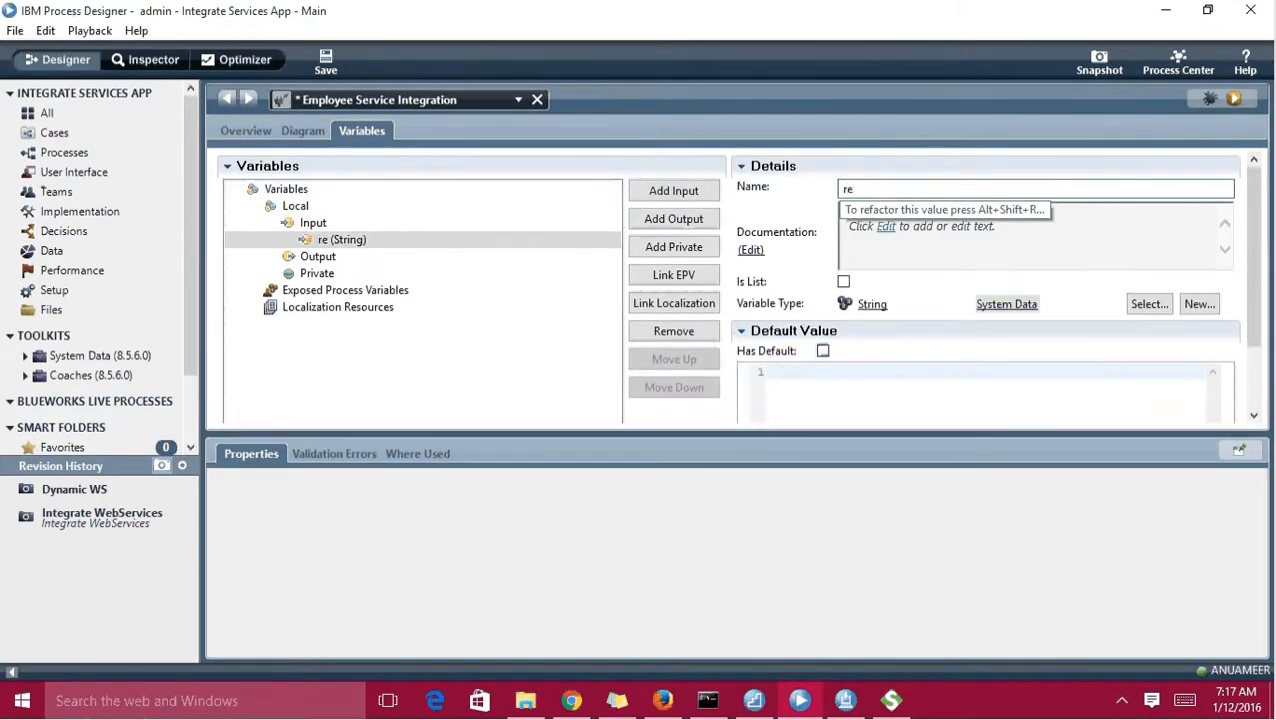
type("quest")
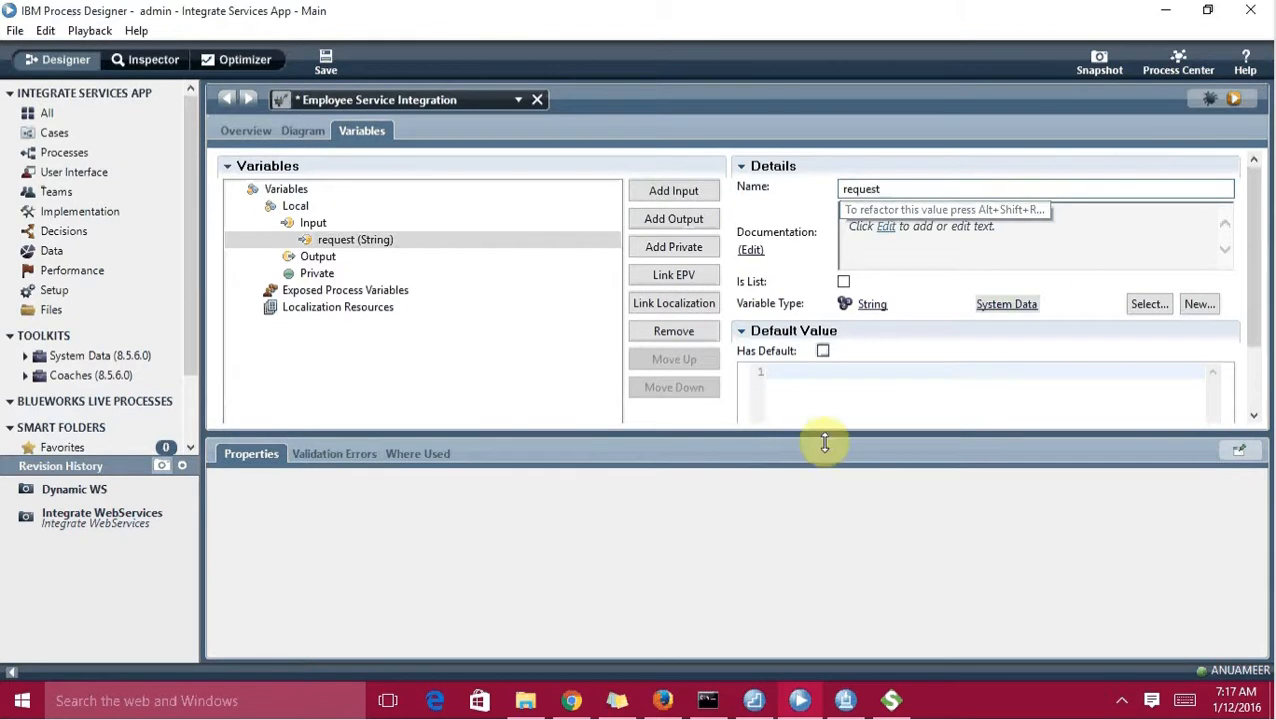
left_click(1145, 307)
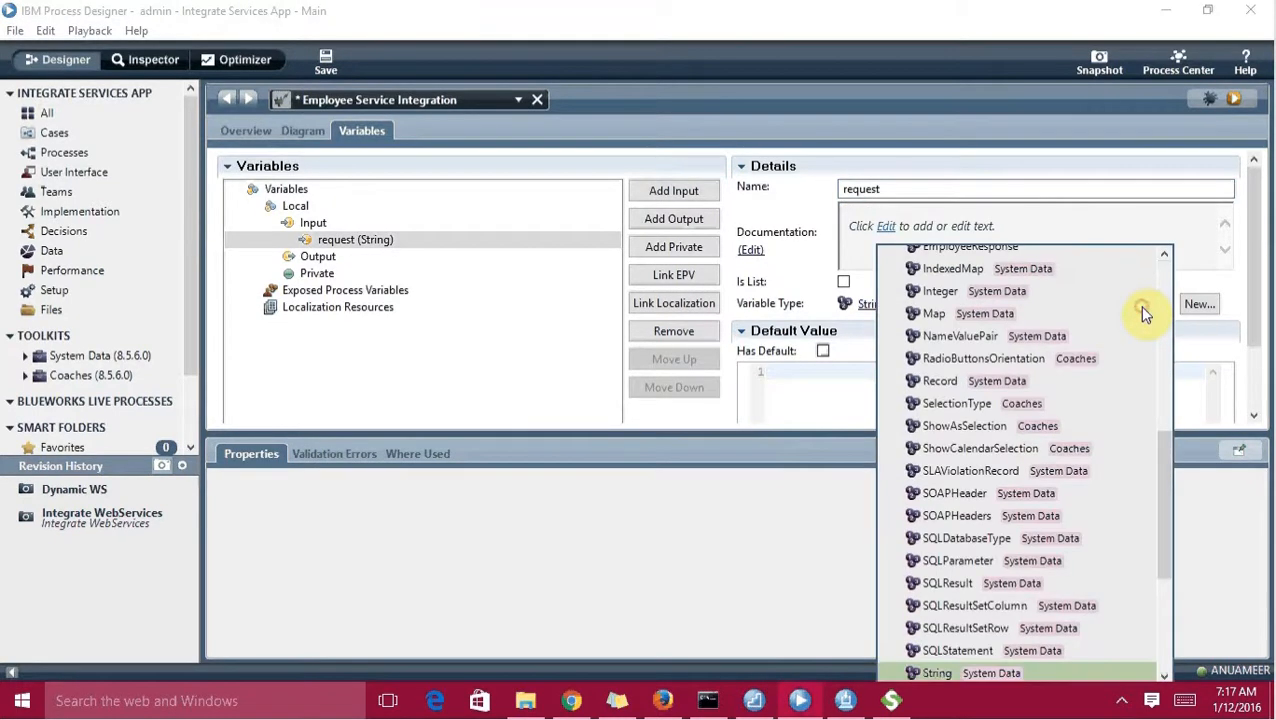
type("emp")
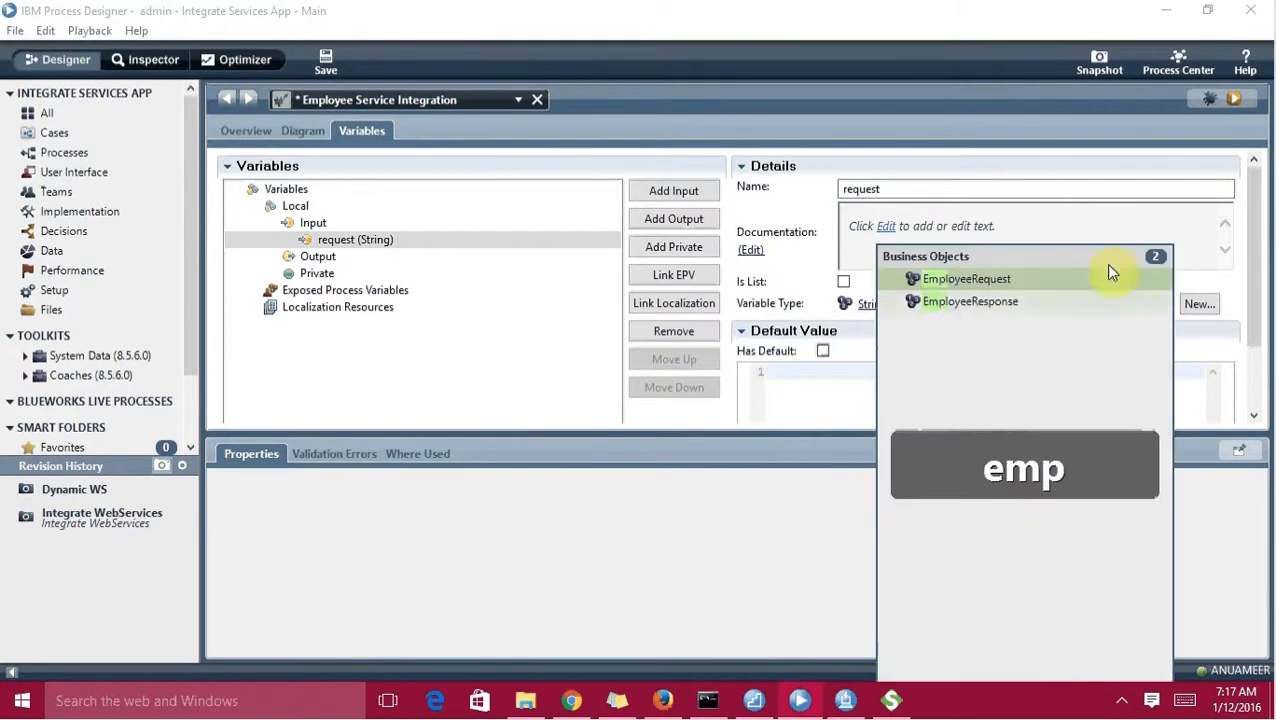
left_click(1048, 281)
- Add an output variable named response, set its type to EmployeeResponse, and save the integration service
left_click(703, 220)
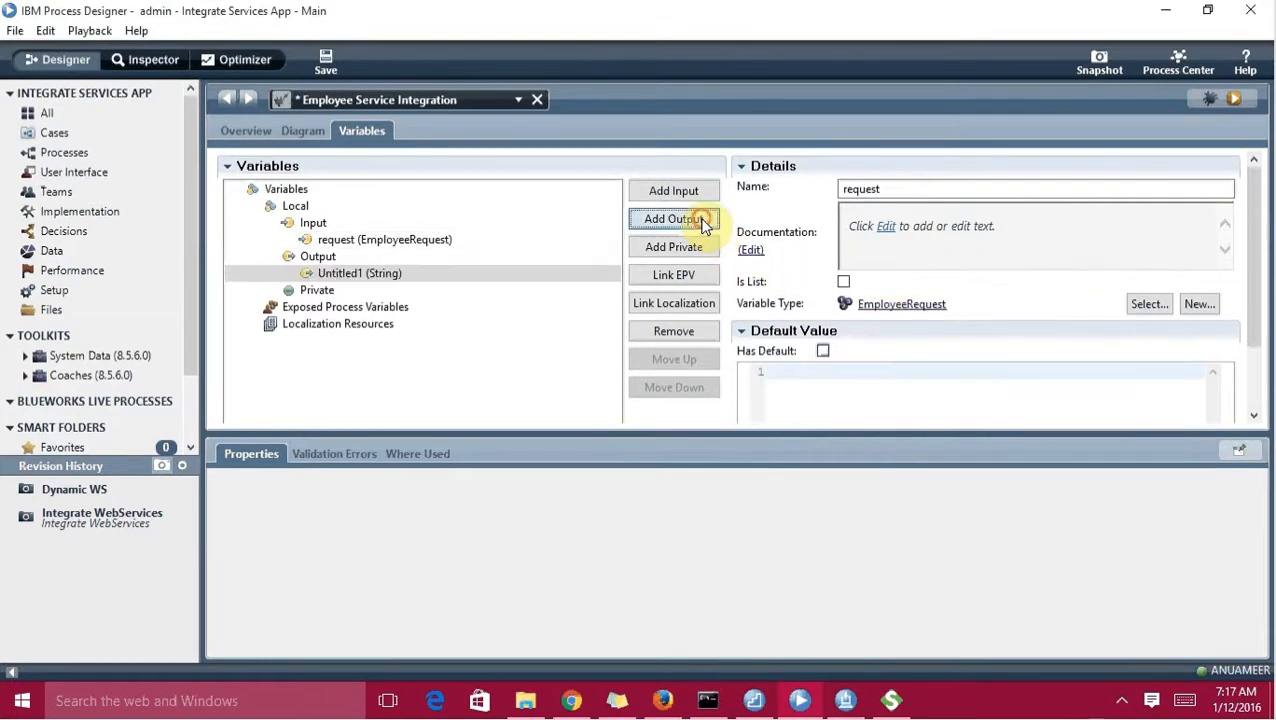
type("respons")
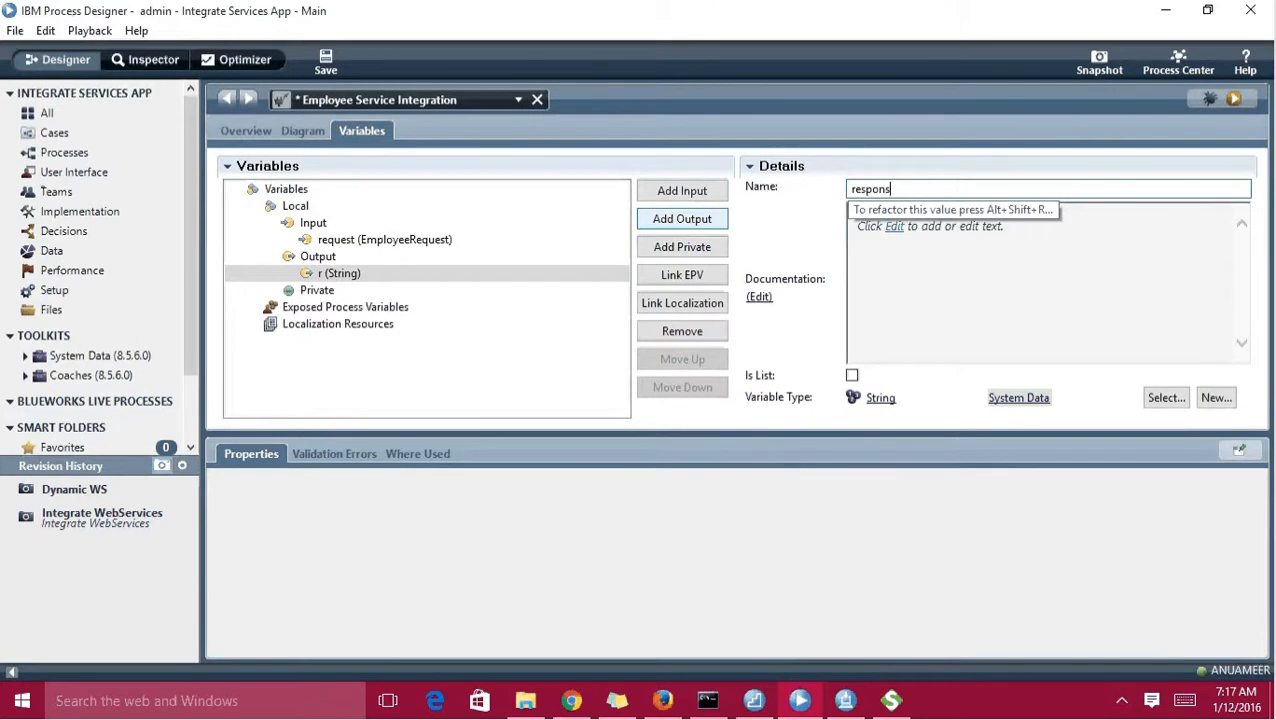
type("e")
left_click(1157, 400)
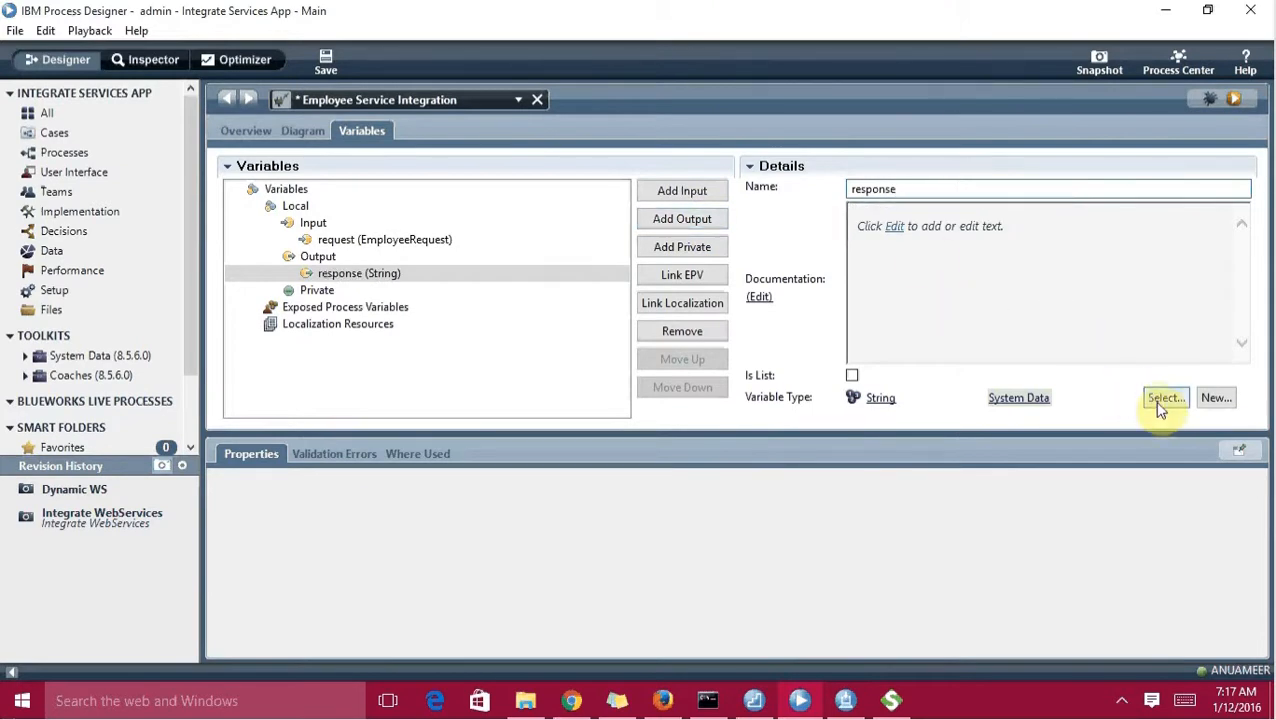
type("emp")
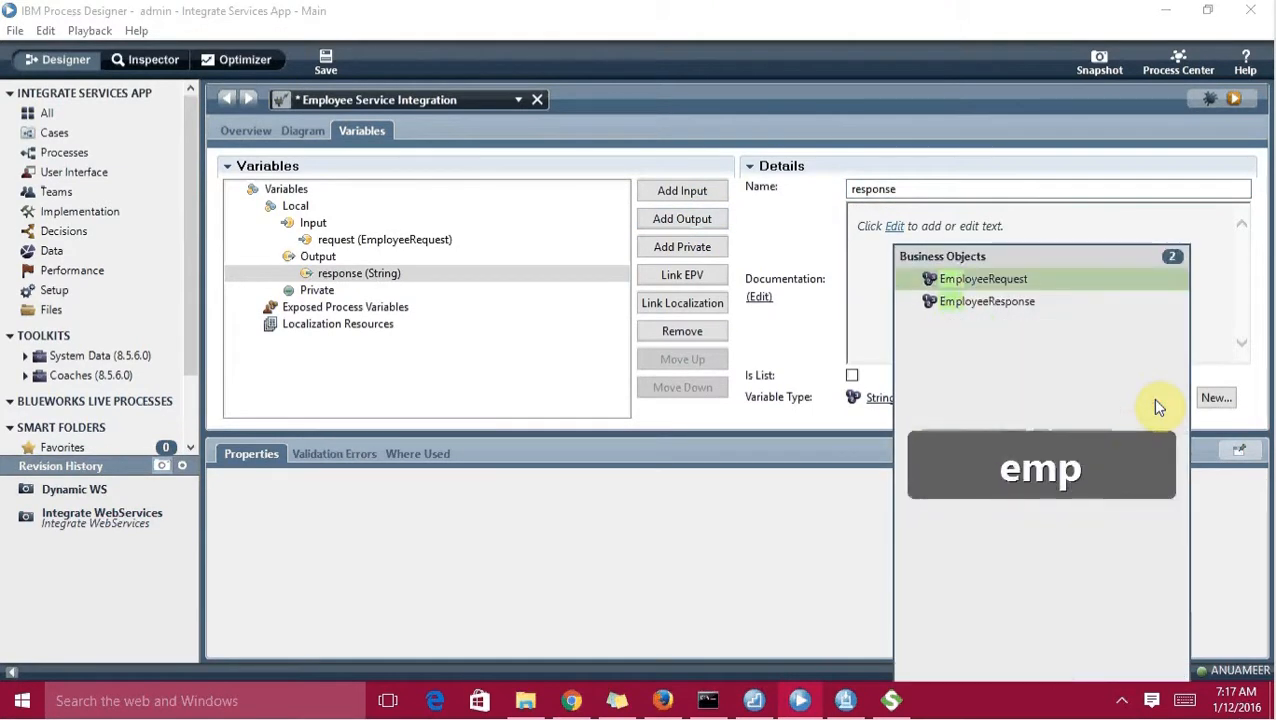
left_click(1006, 304)
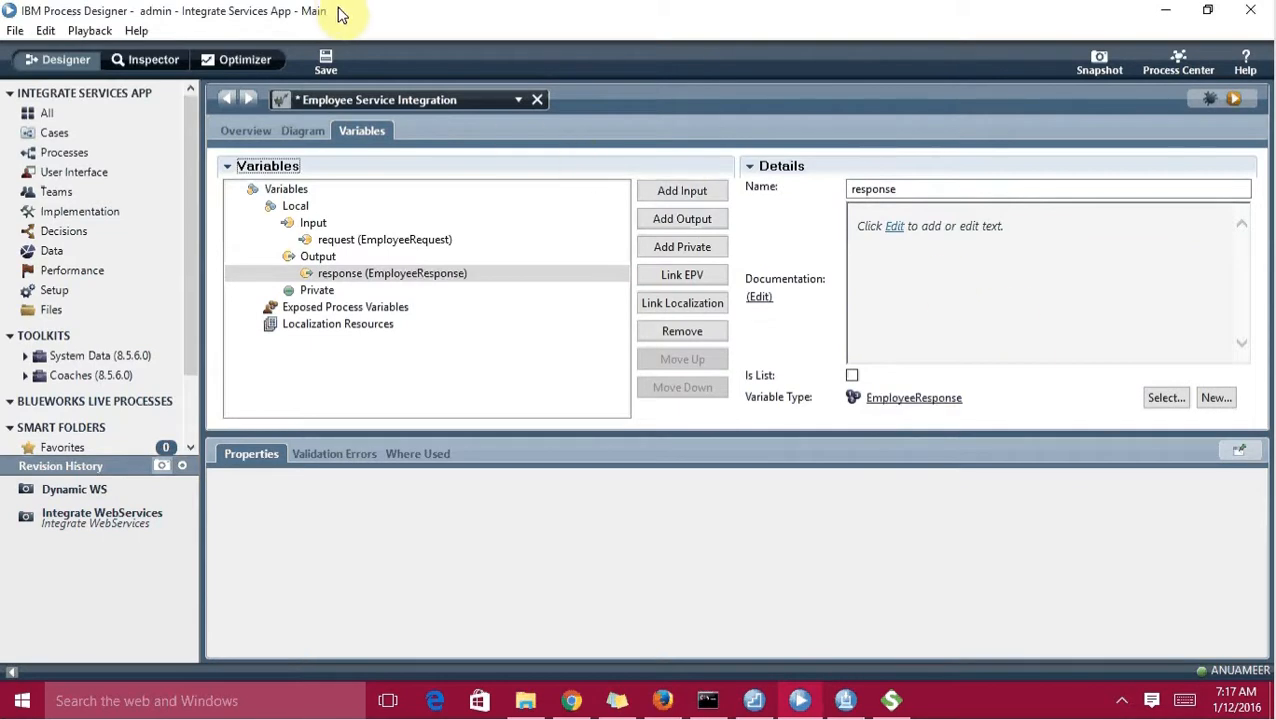
left_click(325, 62)
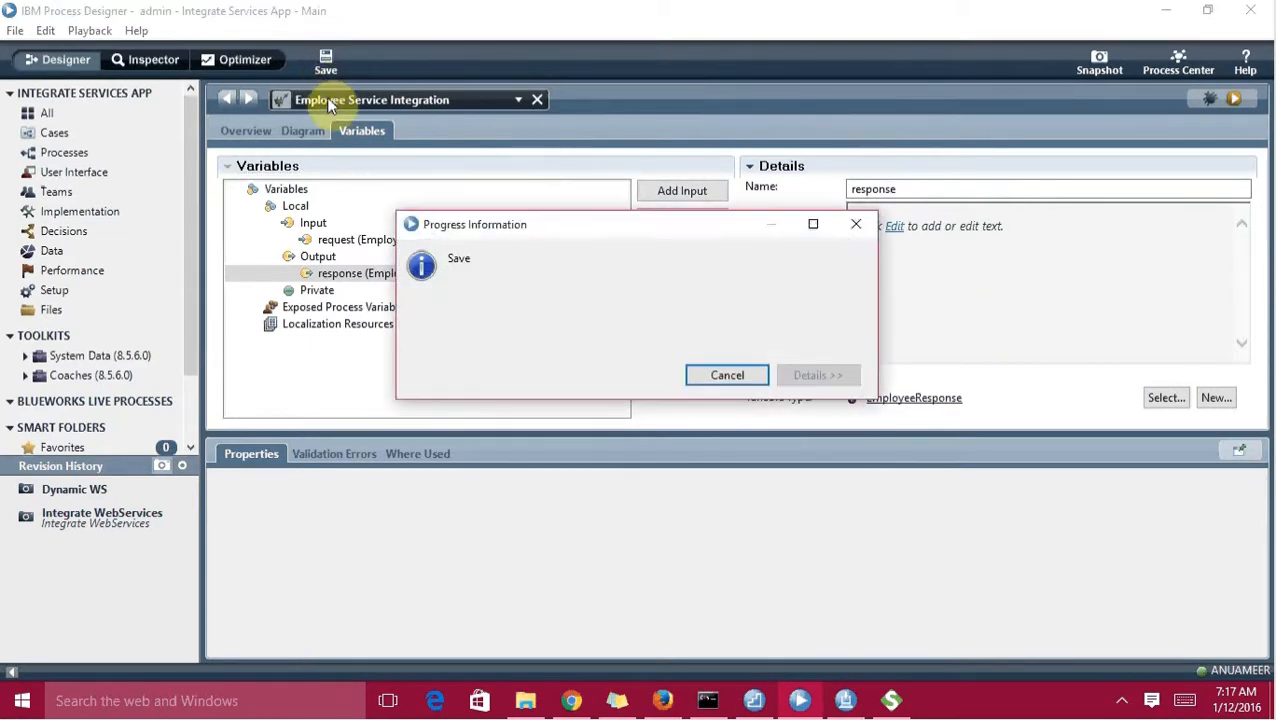
- Add a server script named Assign Request to the diagram between Start and Invoke Employee Service
left_click(313, 133)
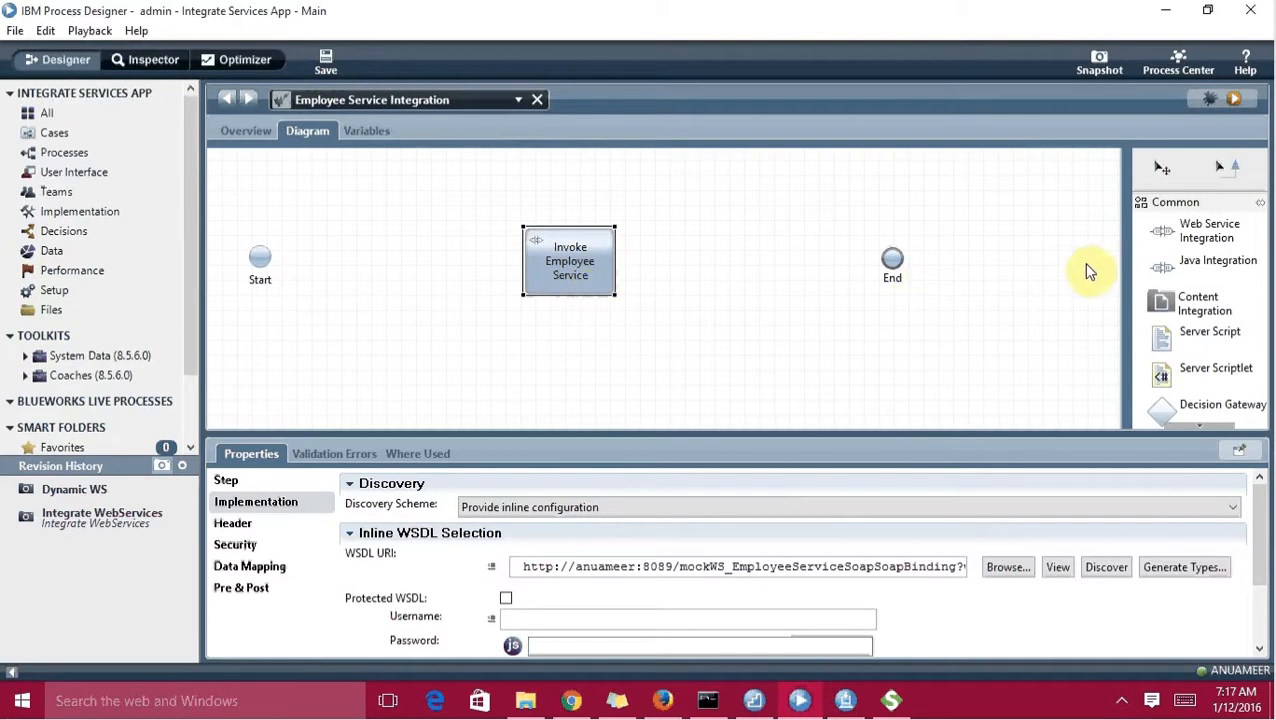
left_click_drag(1190, 345, 365, 236)
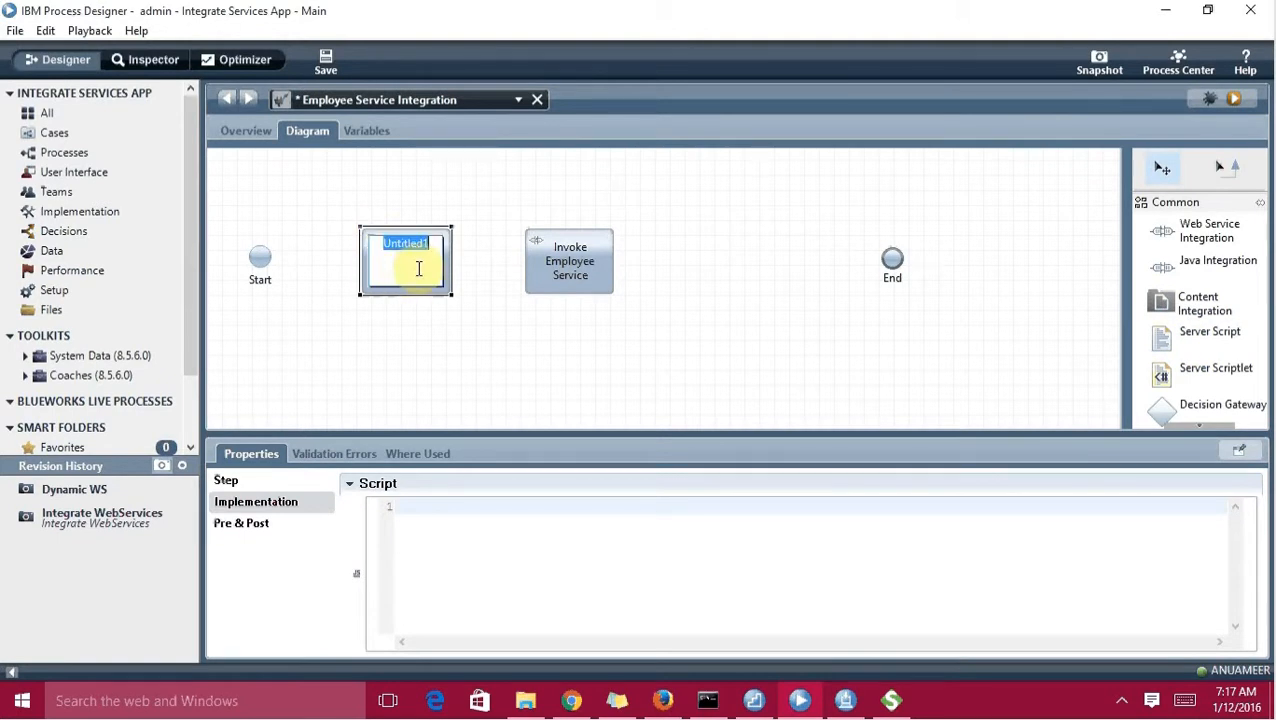
type("Assign Request")
- Add a server script named Log Response and place it midway between Invoke Employee Service and End
left_click_drag(1192, 345, 769, 236)
left_click(810, 268)
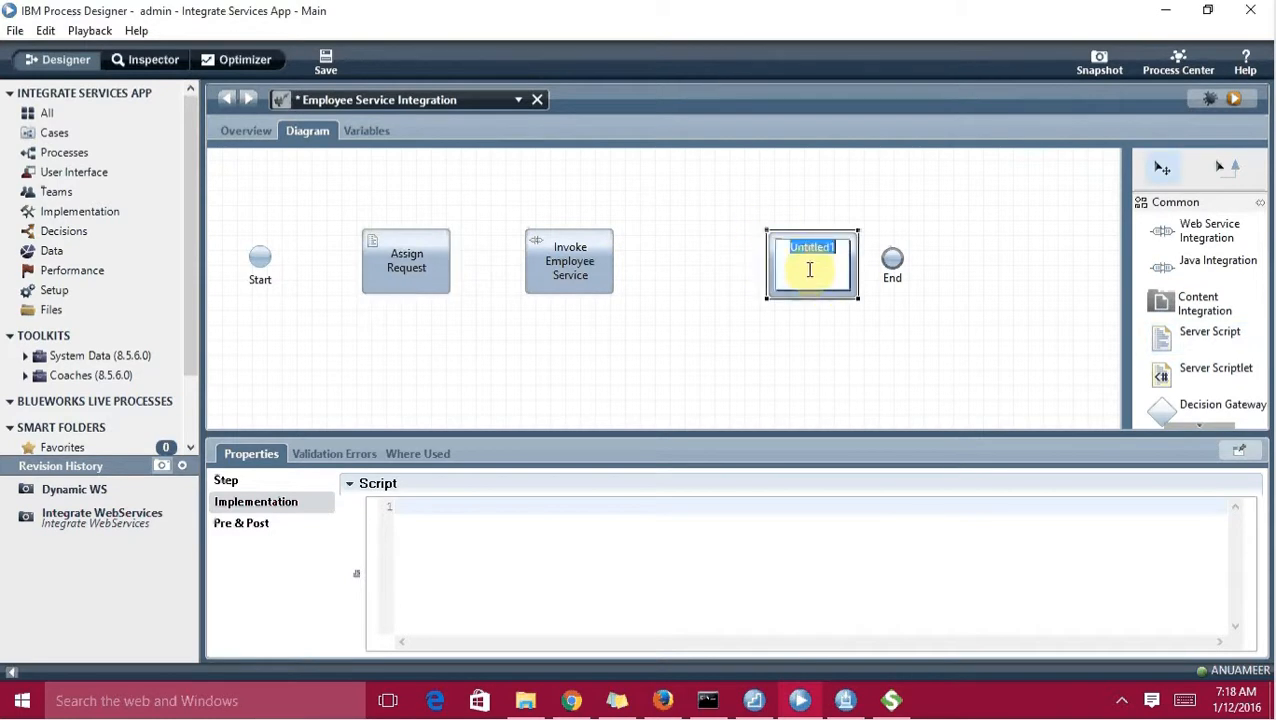
type("Log Response")
left_click(716, 249)
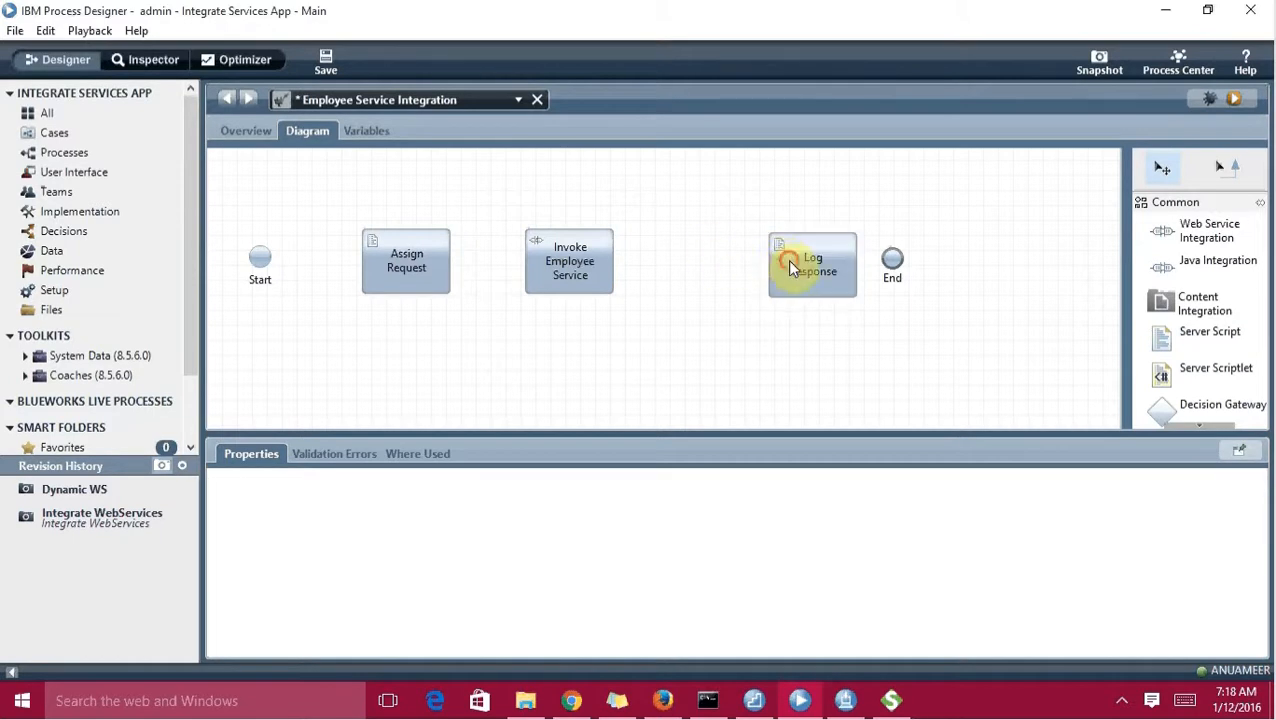
left_click_drag(790, 268, 714, 268)
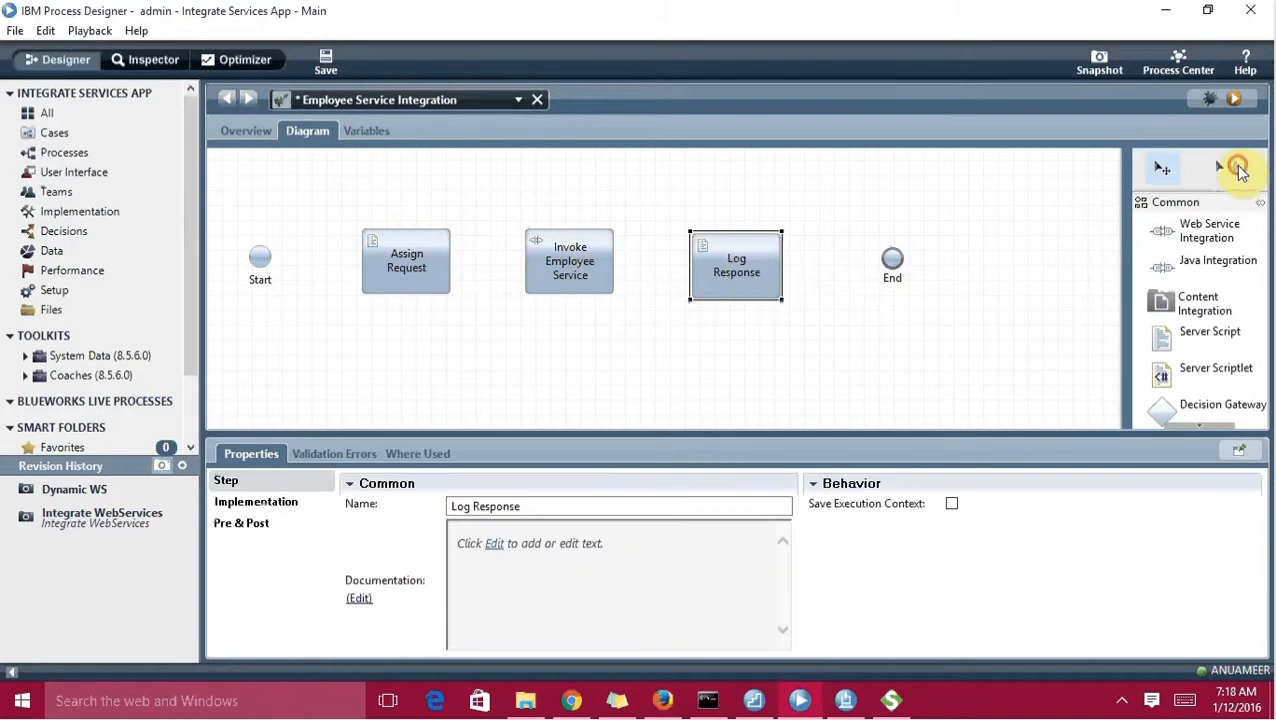
- Connect Start, Assign Request, Invoke Employee Service, Log Response and End in sequence with flow lines
left_click(1236, 169)
left_click_drag(265, 270, 372, 268)
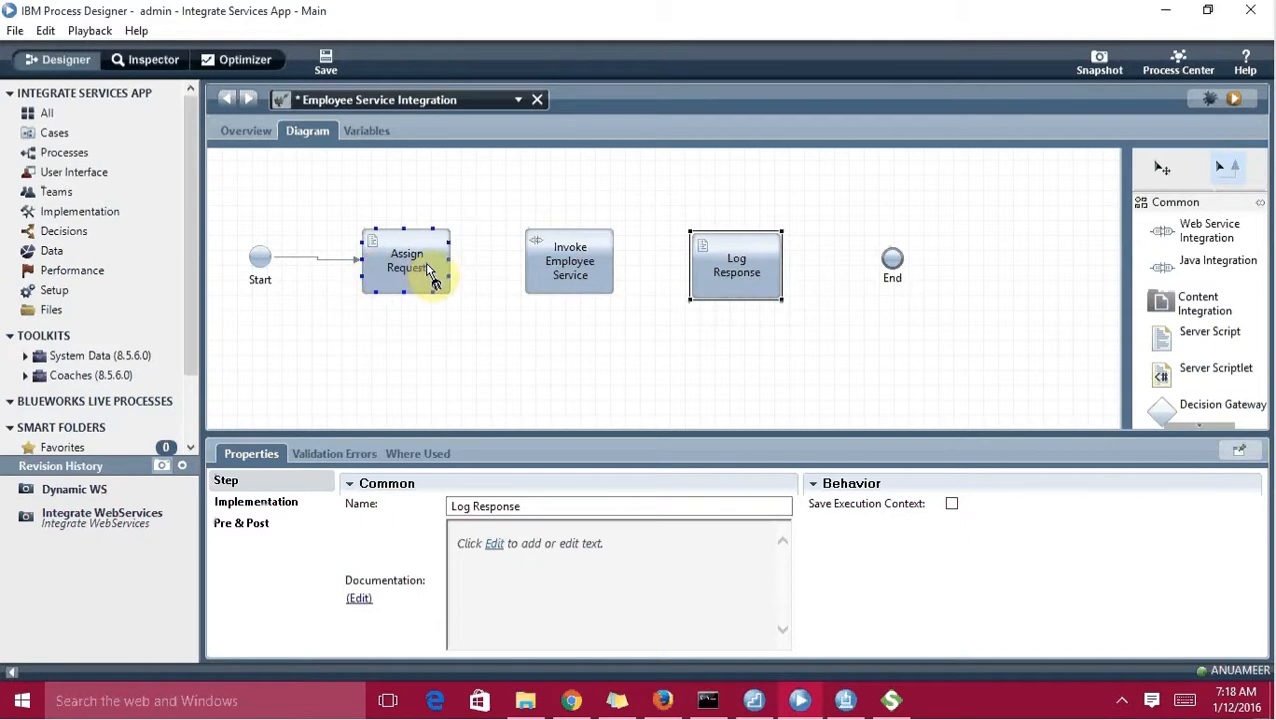
left_click_drag(452, 270, 698, 270)
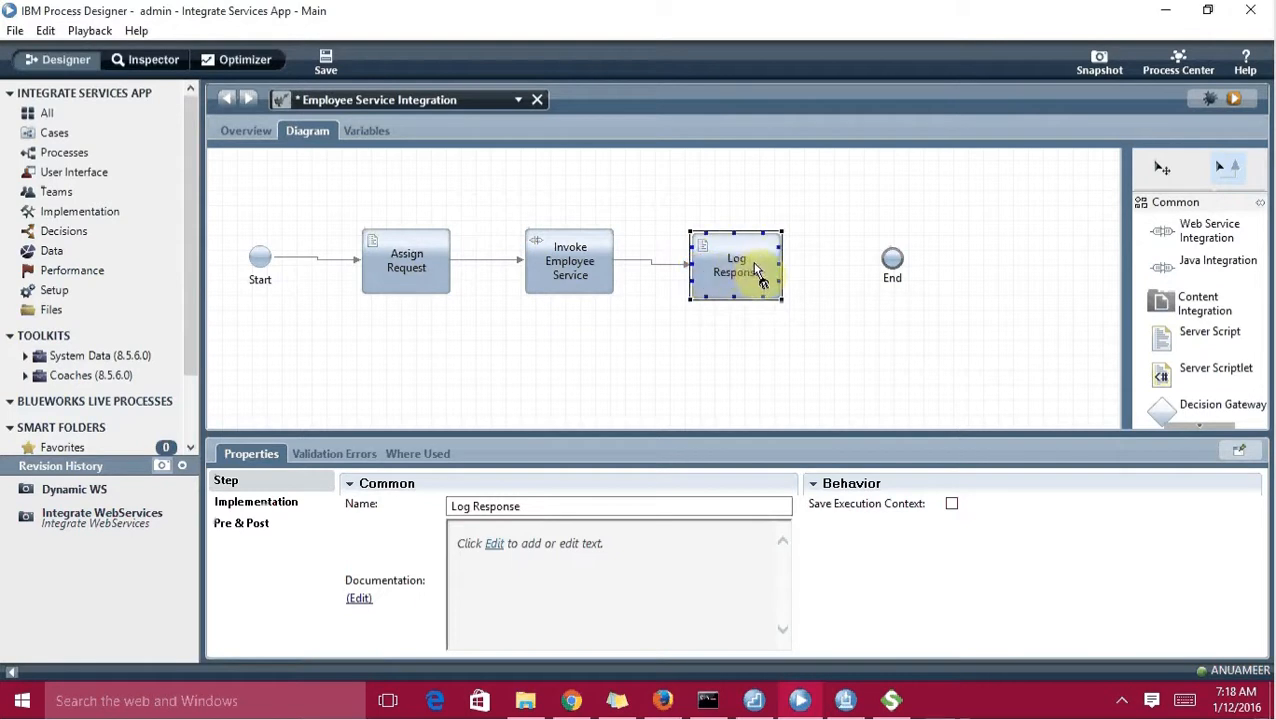
left_click_drag(775, 267, 897, 275)
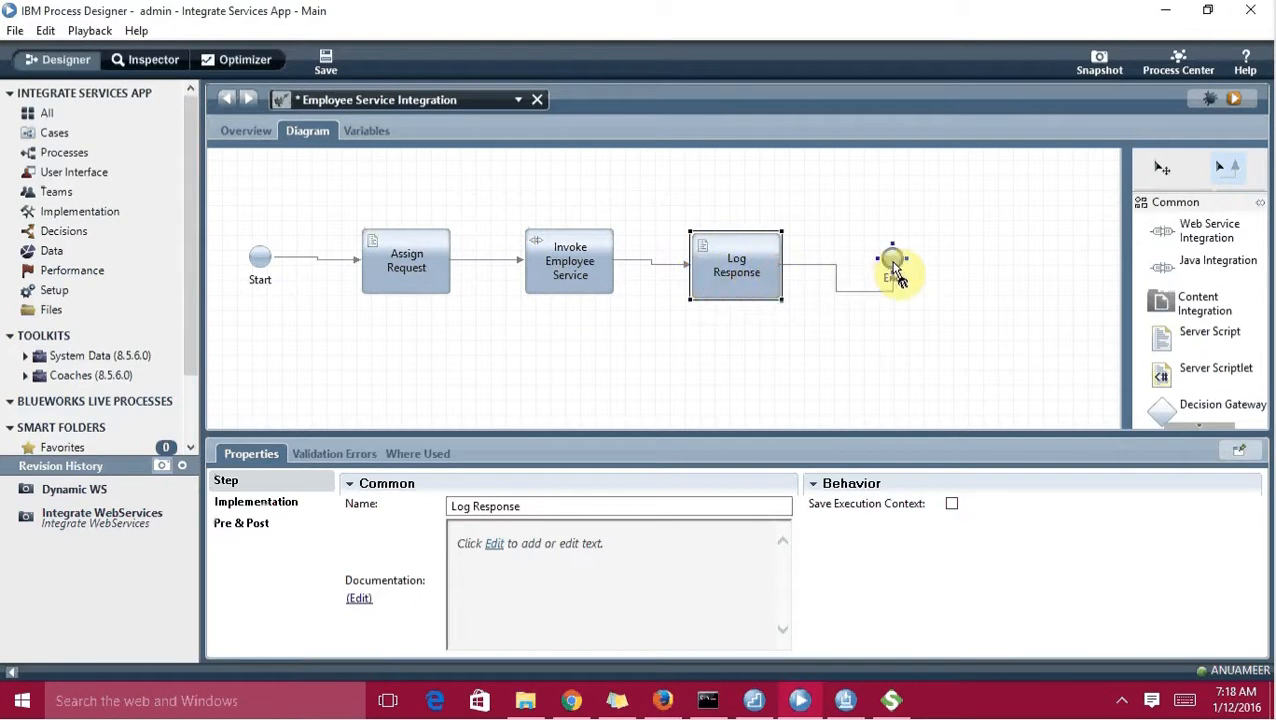
- Delete the bent line between Log Response and End and redraw it to End's near side
left_click(1162, 167)
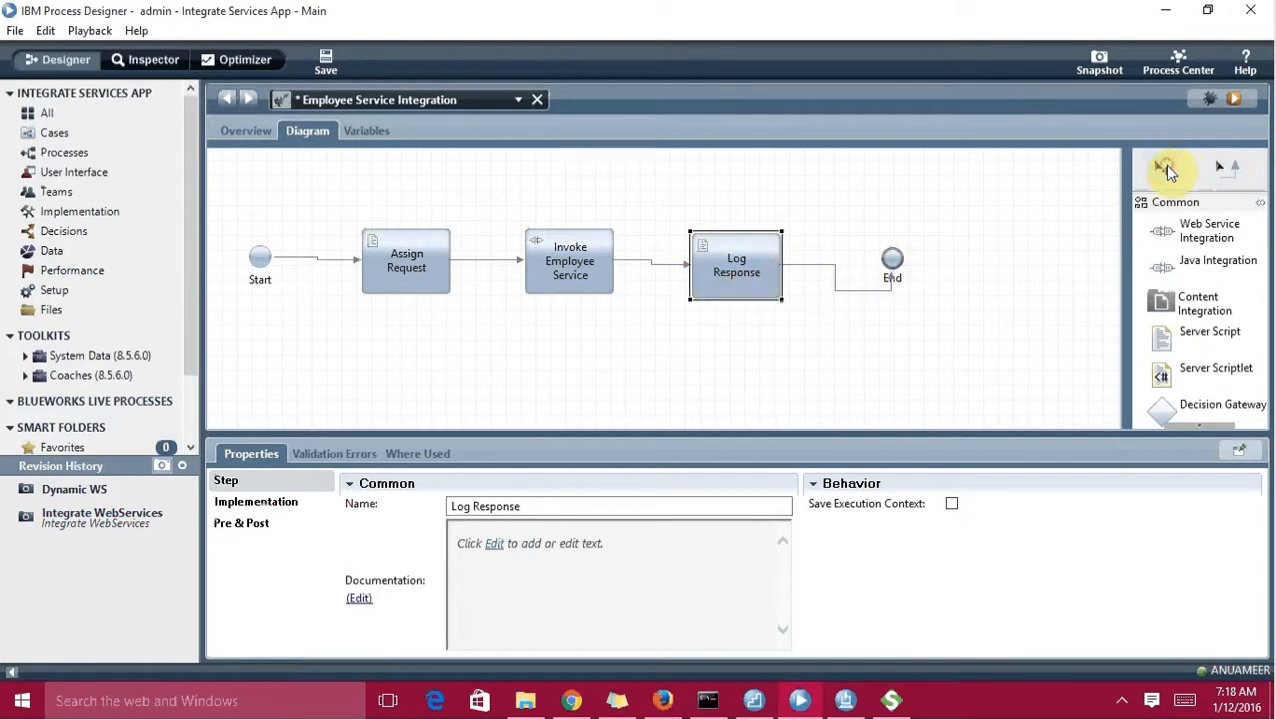
left_click(846, 291)
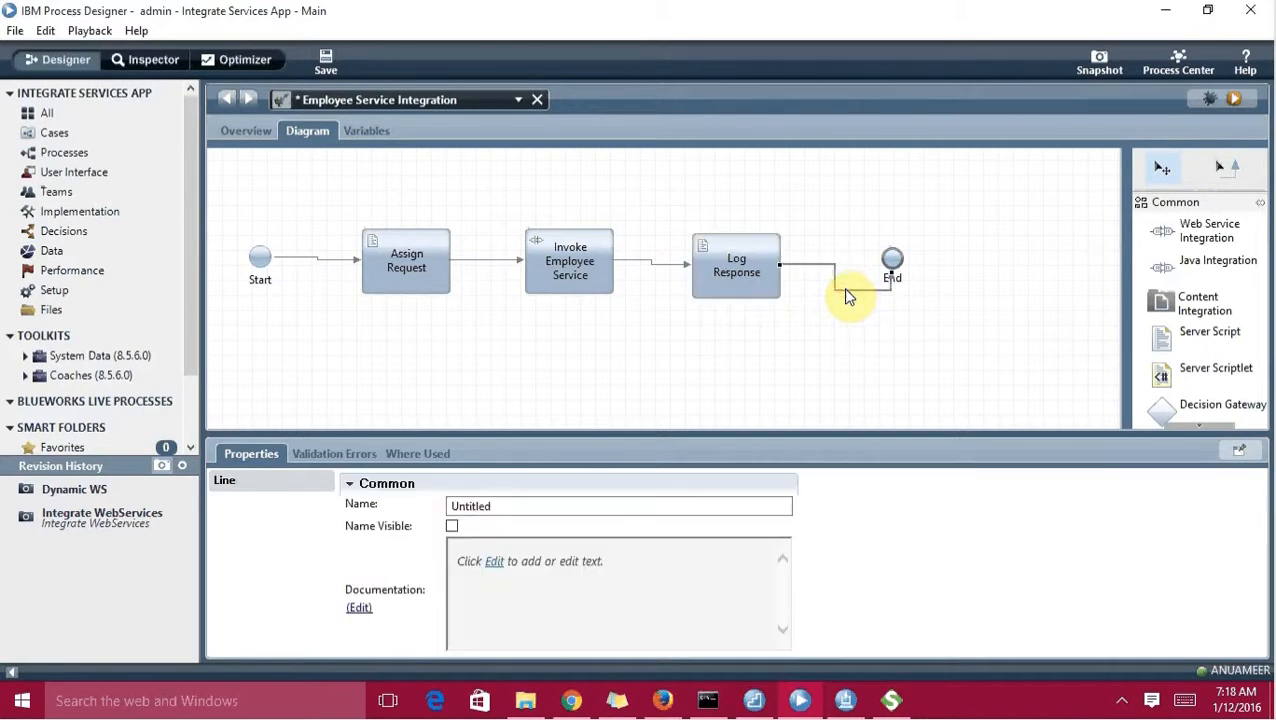
key("Delete")
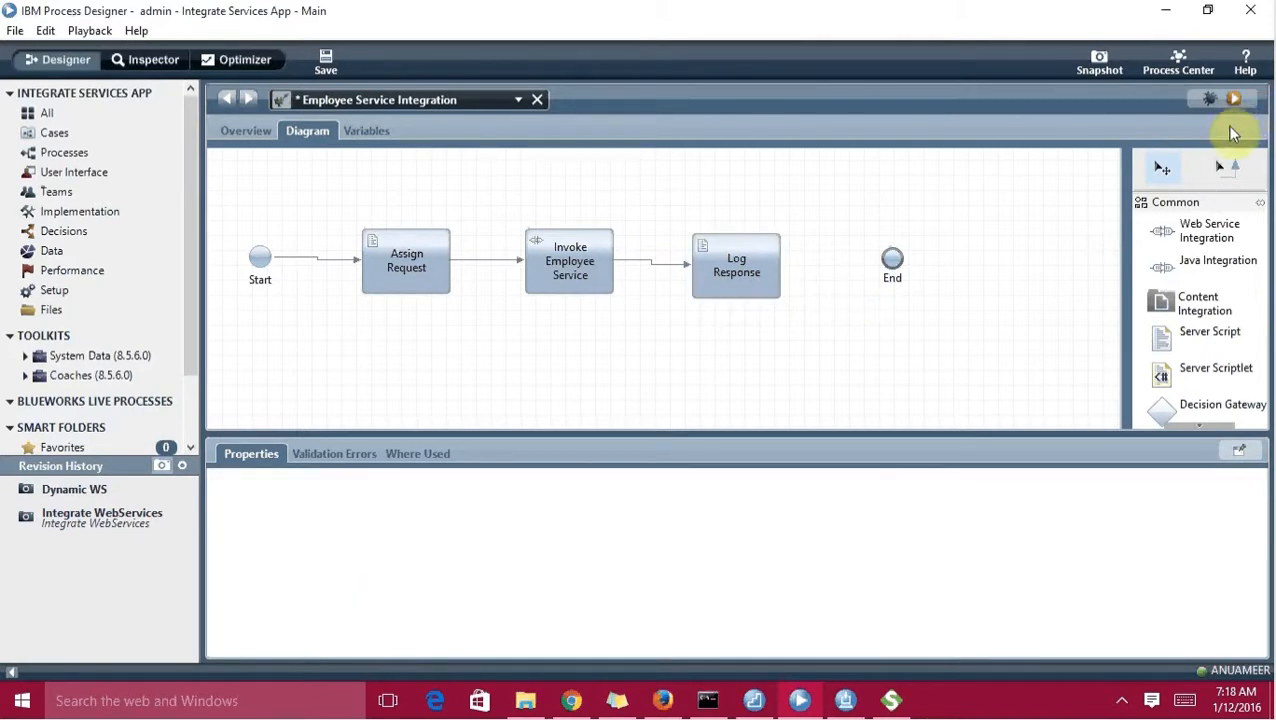
left_click(1222, 170)
left_click_drag(763, 276, 892, 266)
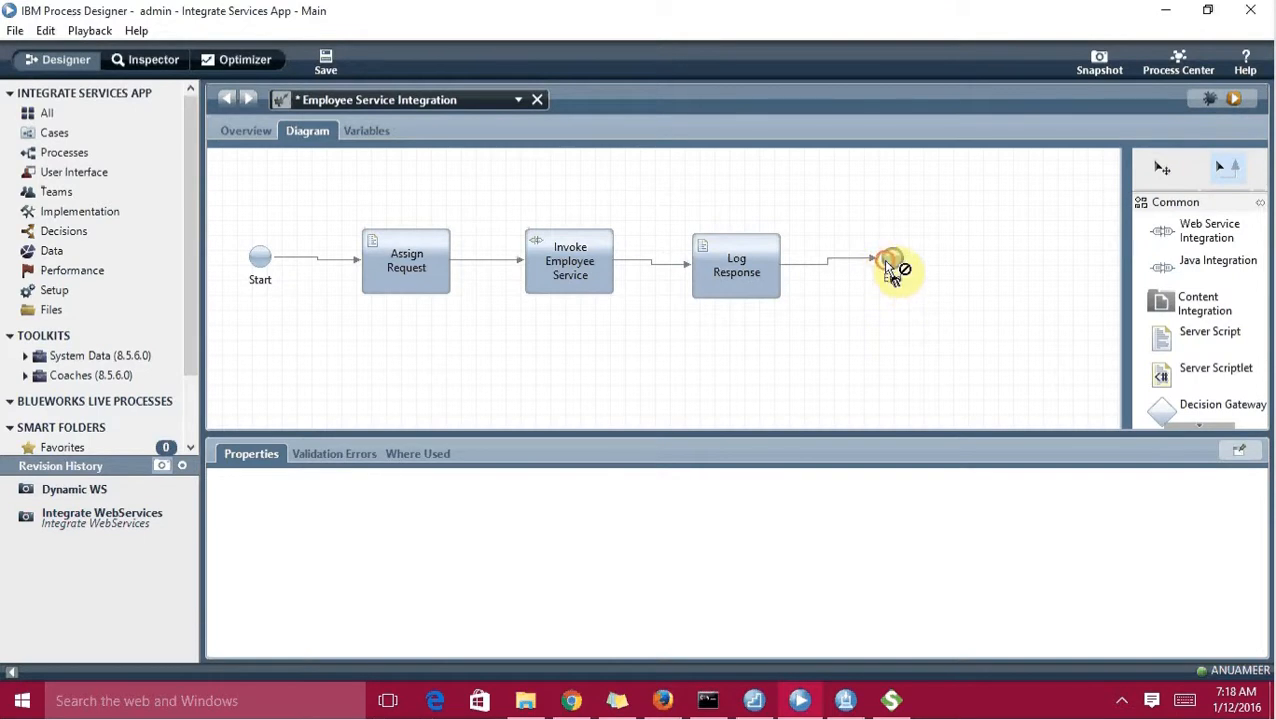
left_click(1150, 166)
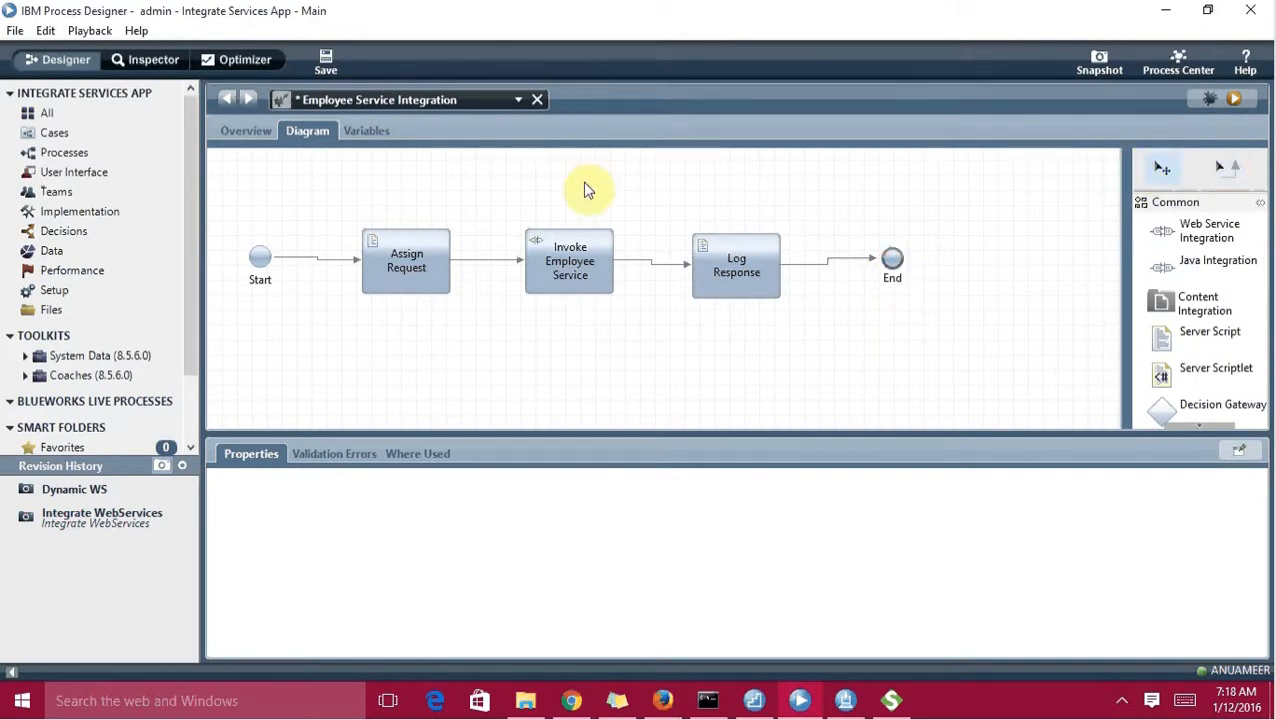
- Begin the Assign Request script with the line tw.local.request = new tw.object.EmployeeRequest();
left_click(385, 264)
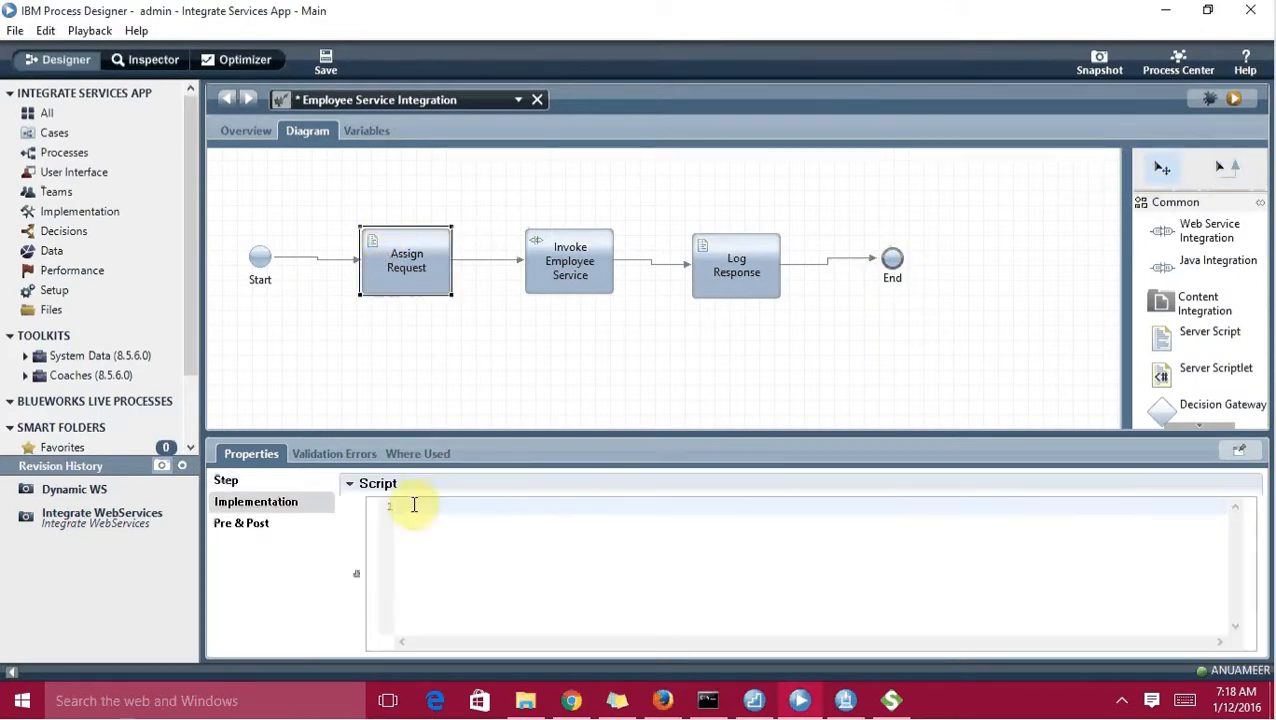
type("tw.local.re")
key("Return")
type("= new t")
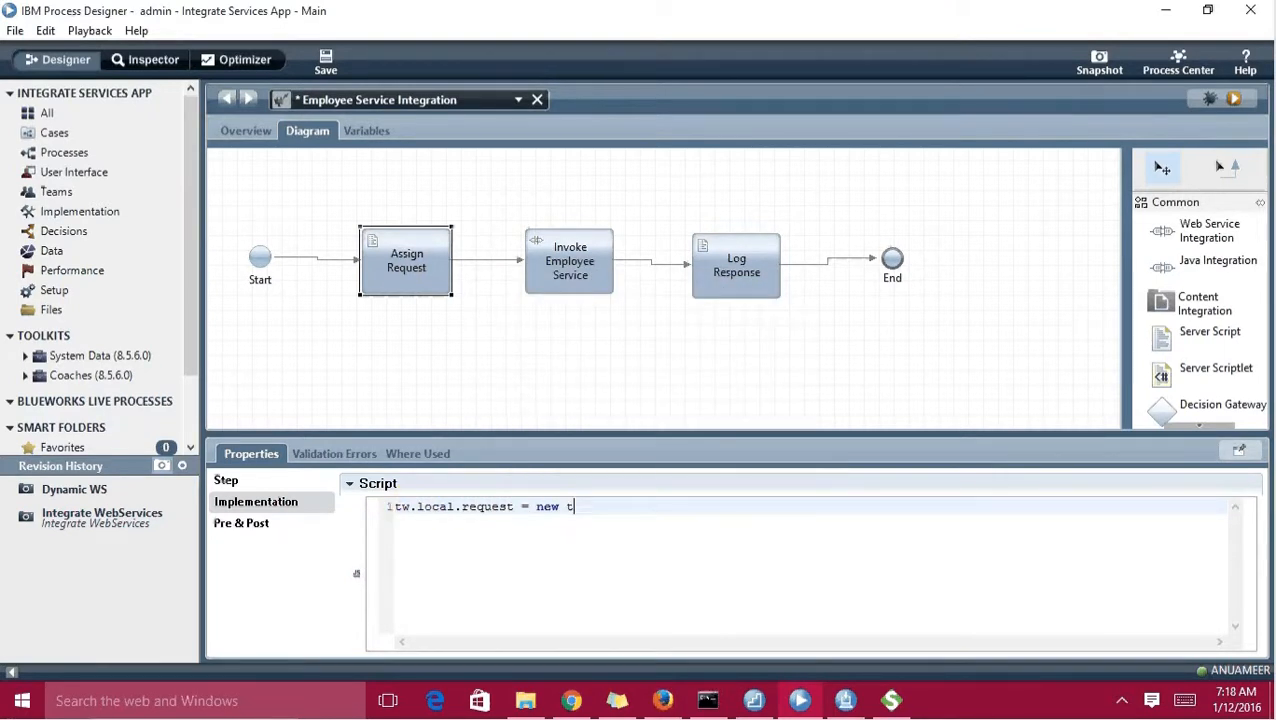
type("w.o")
key("Return")
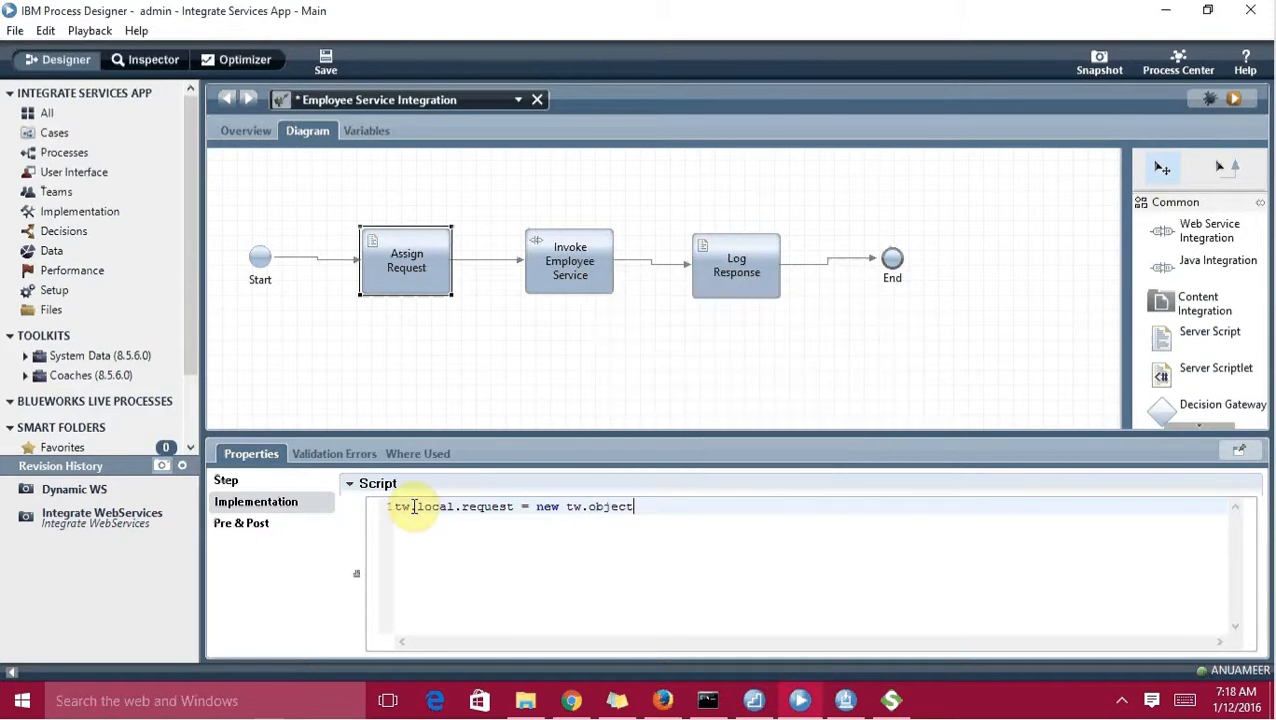
type(".")
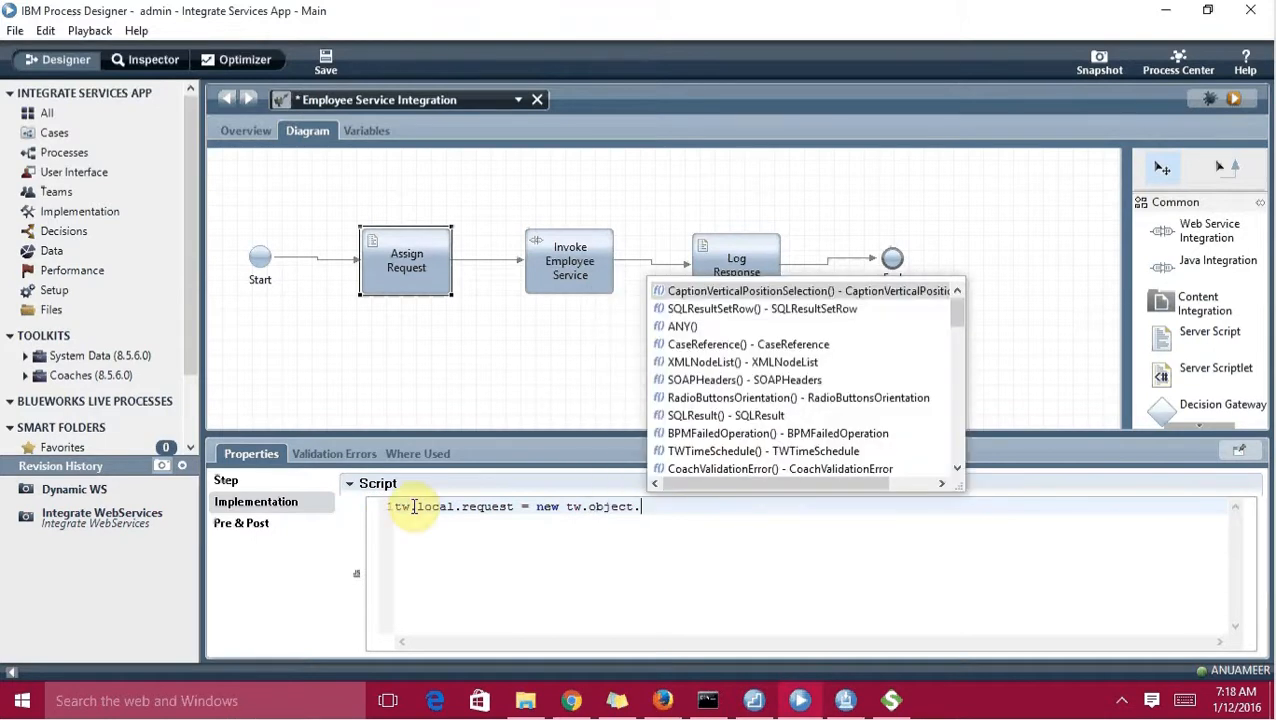
type("E")
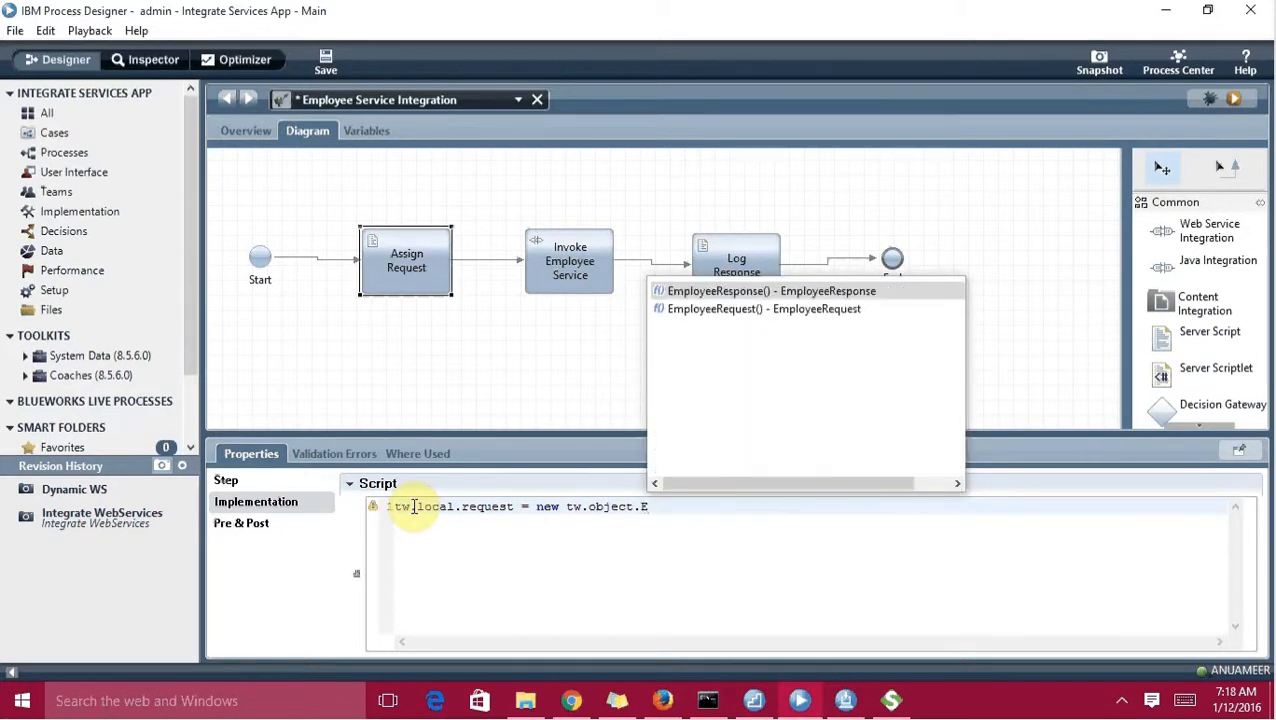
key("Down")
key("Return")
type(";")
key("Return")
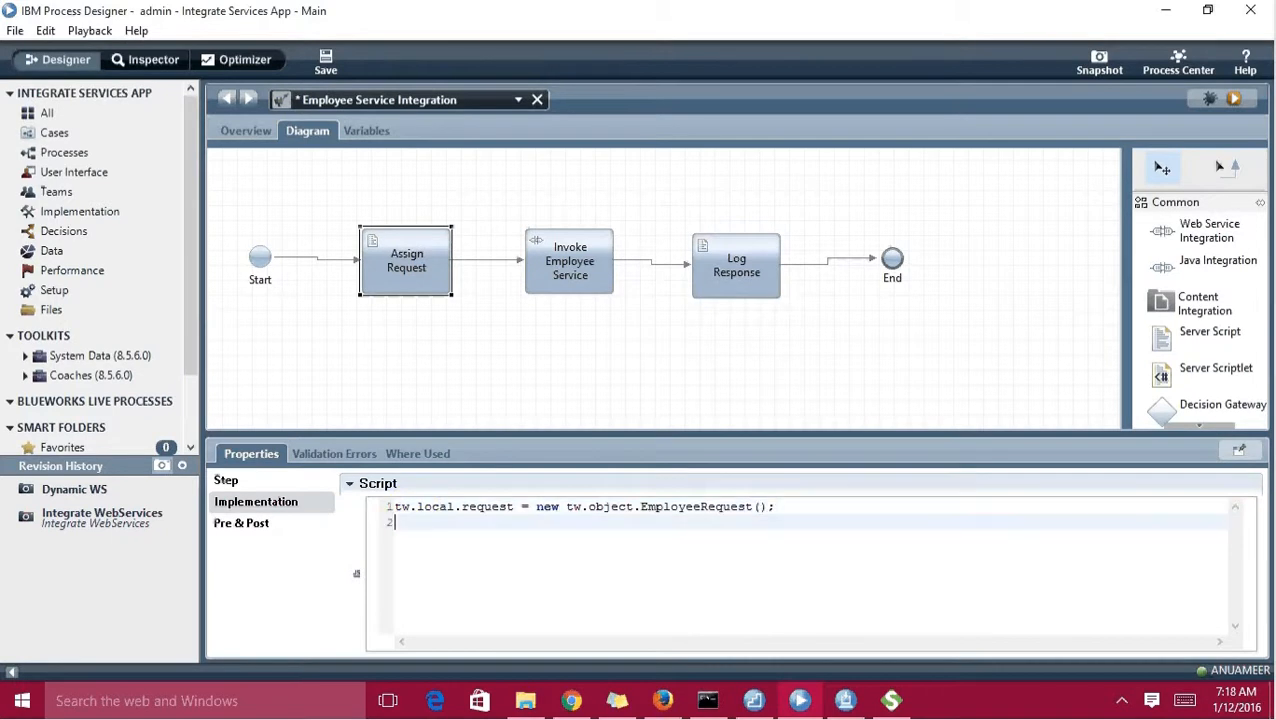
- Add a second script line that assigns a sample employee ID string to tw.local.request.employeeID
type("tw.local")
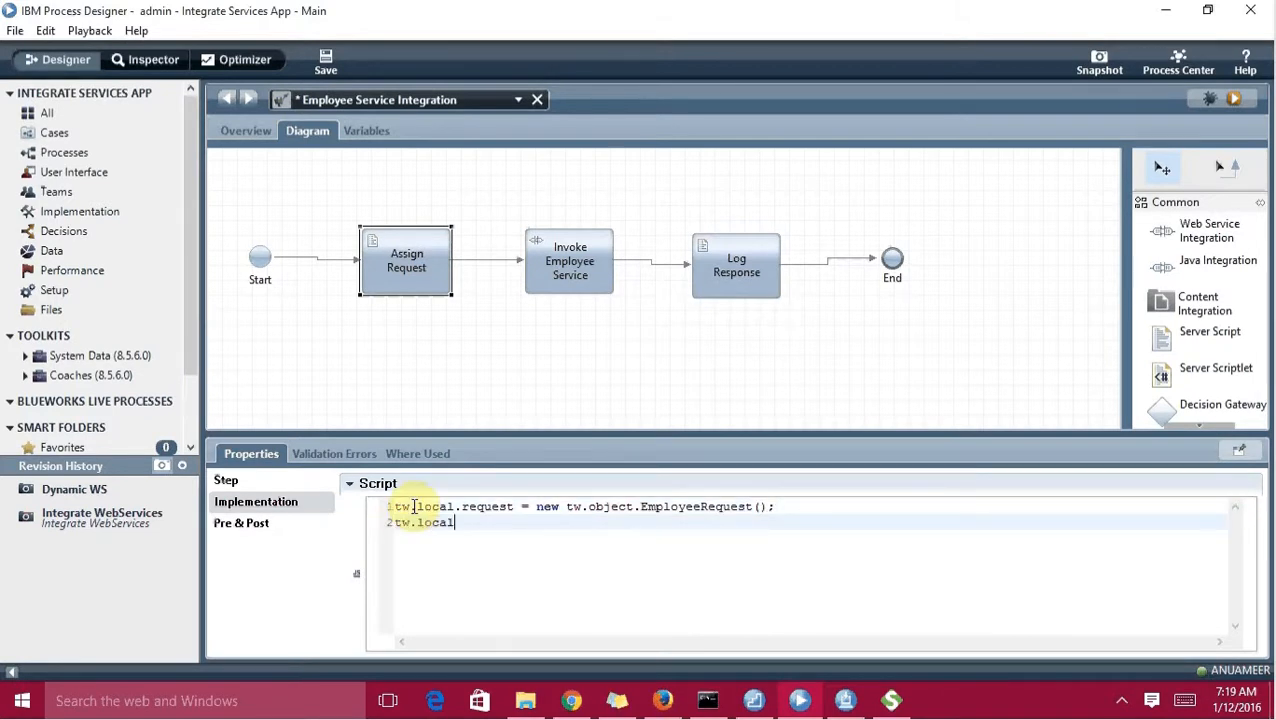
type(".re")
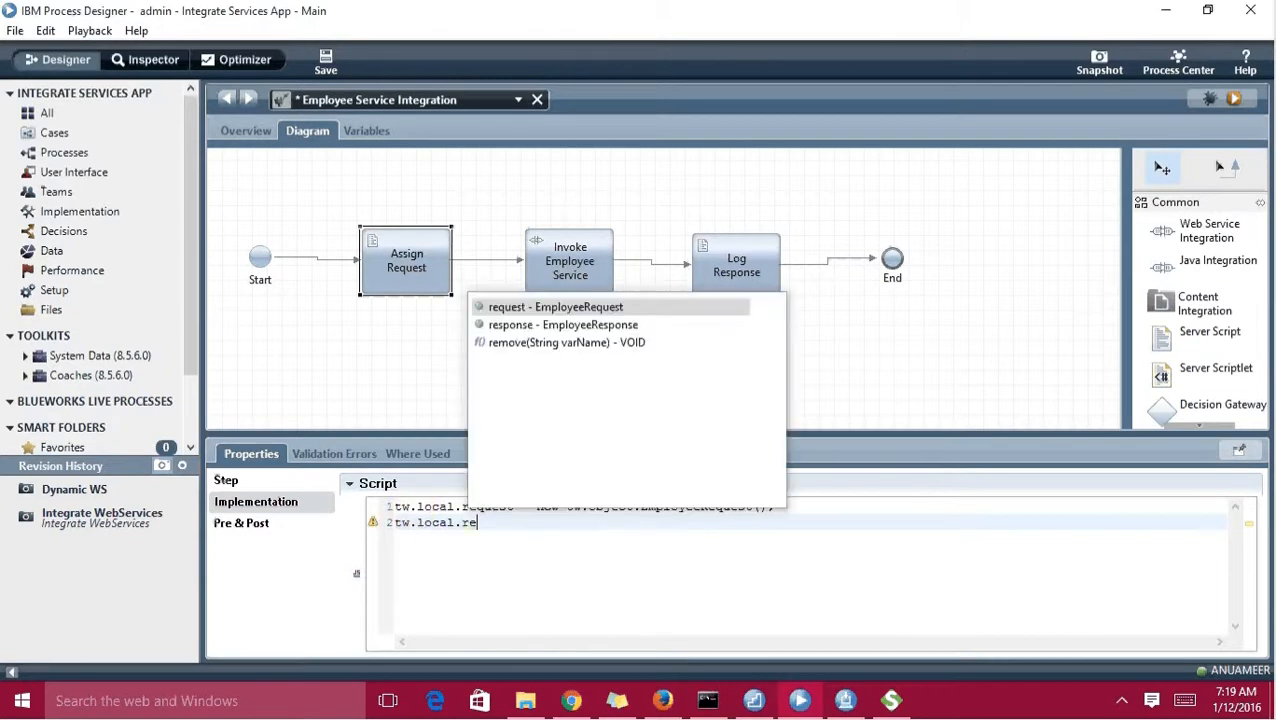
key("Return")
type(".")
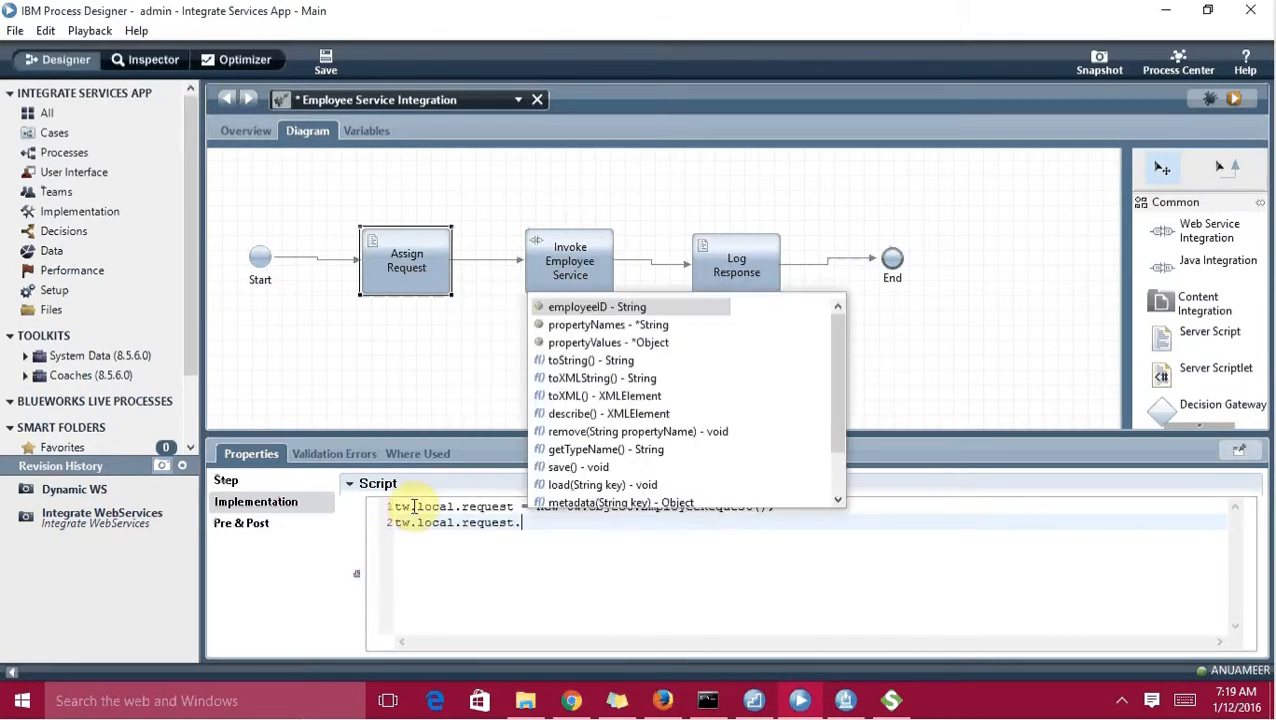
key("Return")
type("= ")
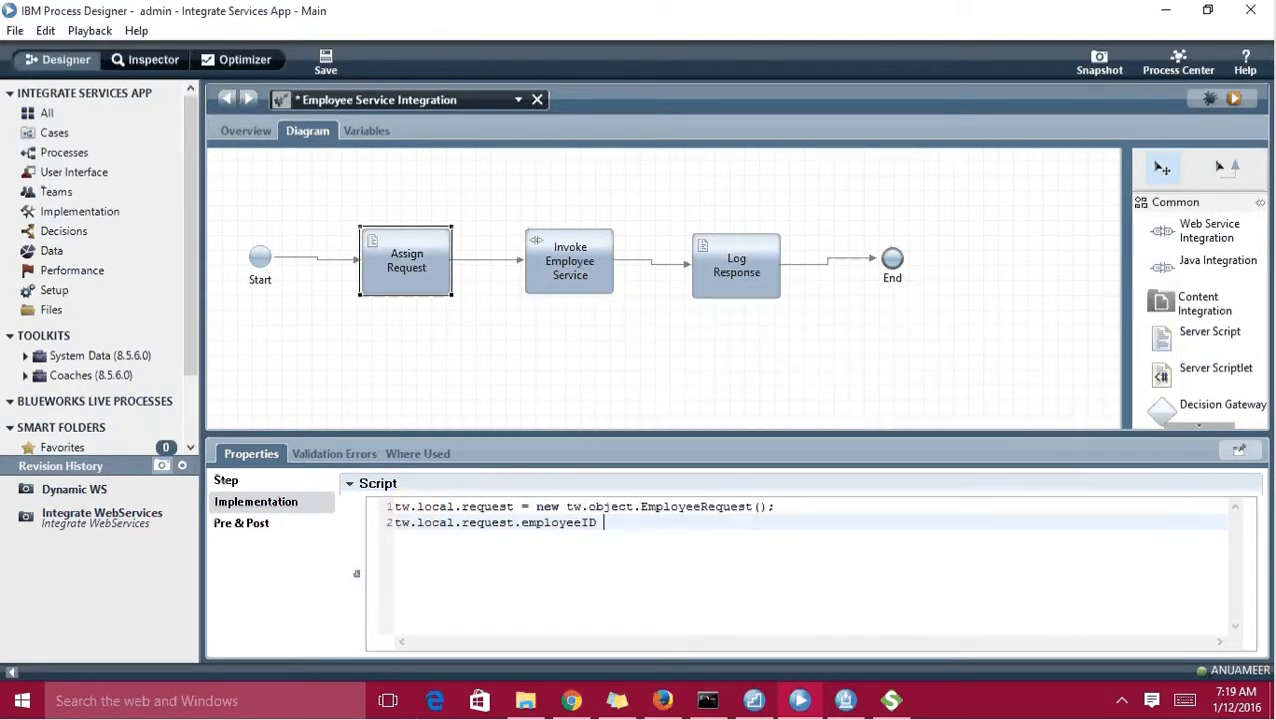
type("\"\"")
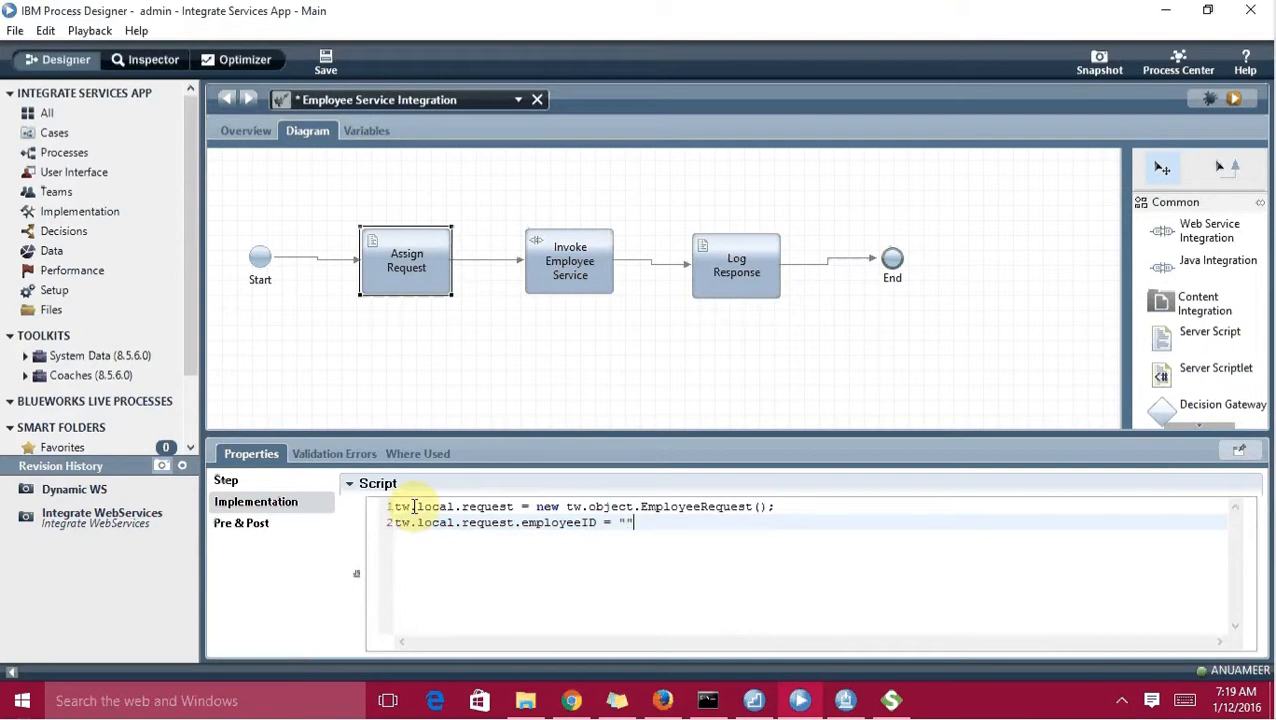
type(";")
type("E")
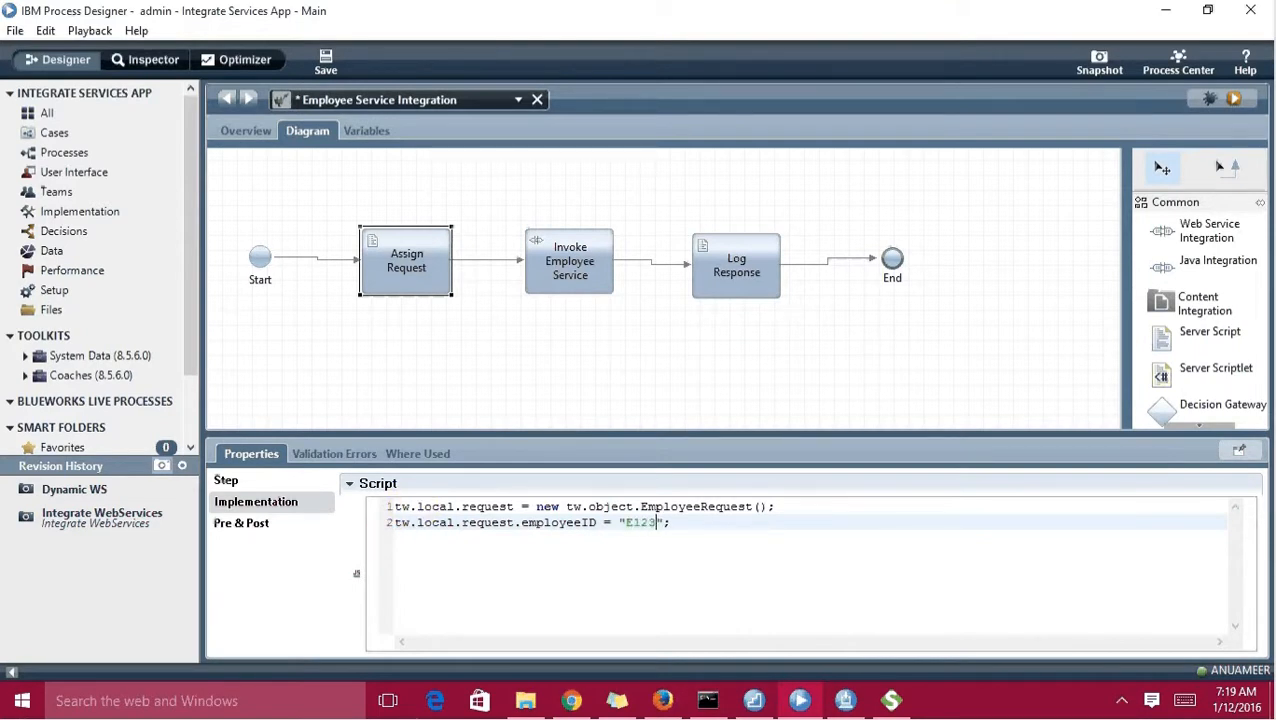
type("123")
key("Right")
key("Return")
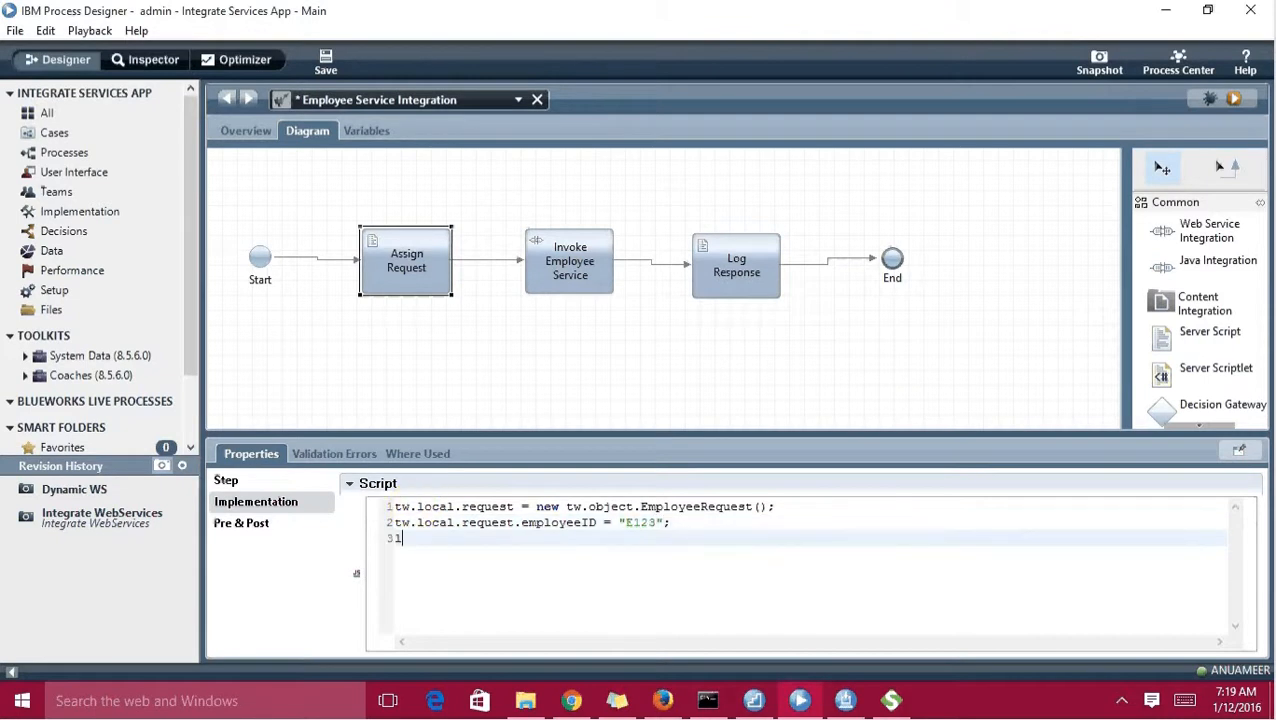
- Add the third line log.info("Request ::: "+tw.local.request); to the Assign Request script
type("log.")
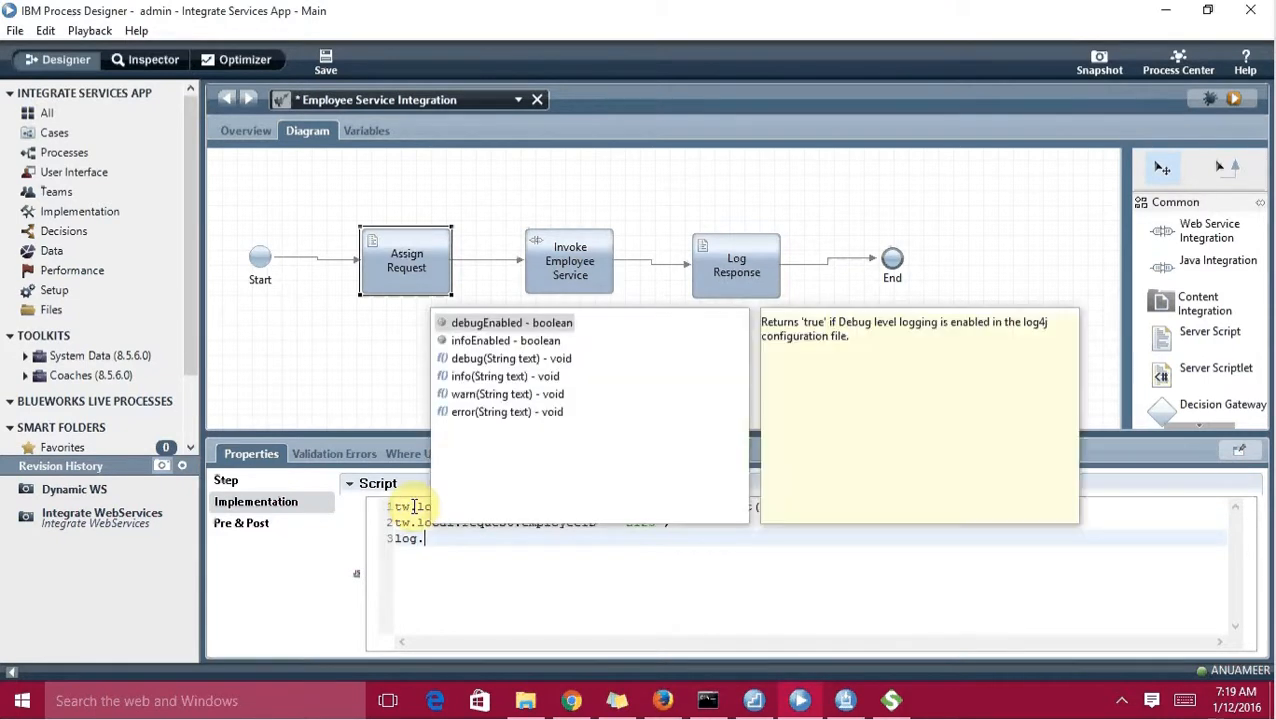
type("inf")
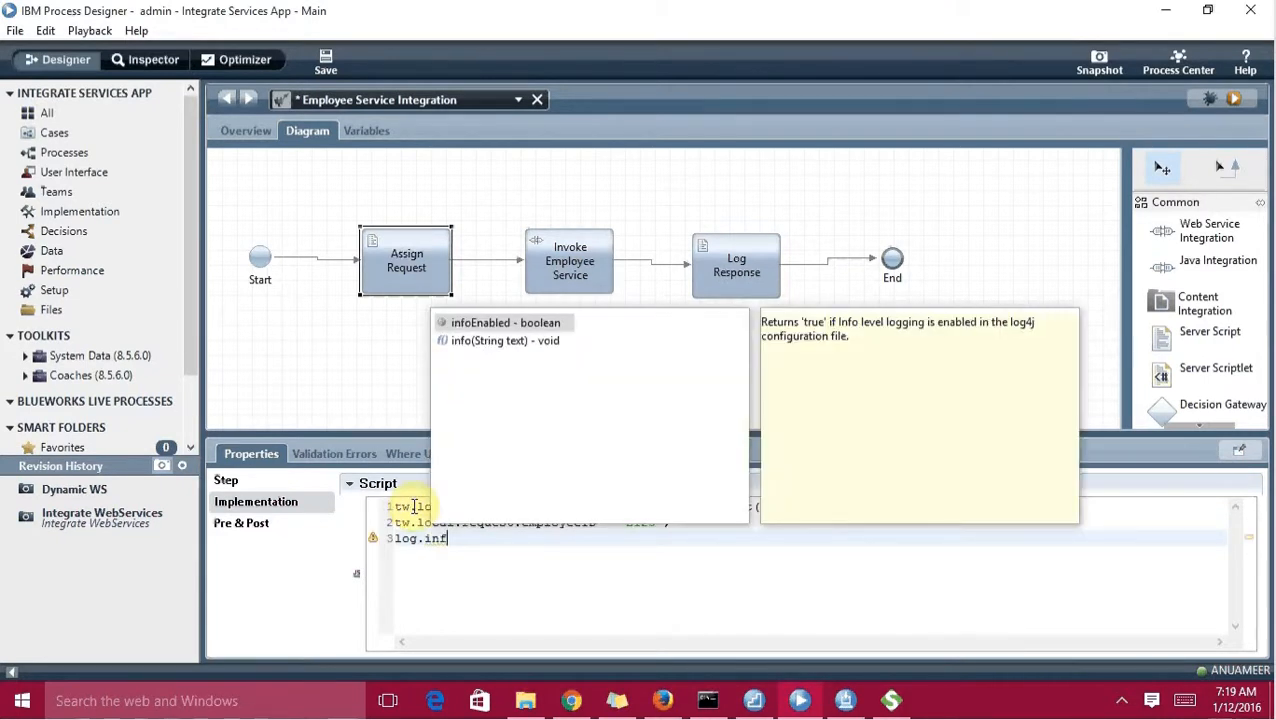
type("o(")
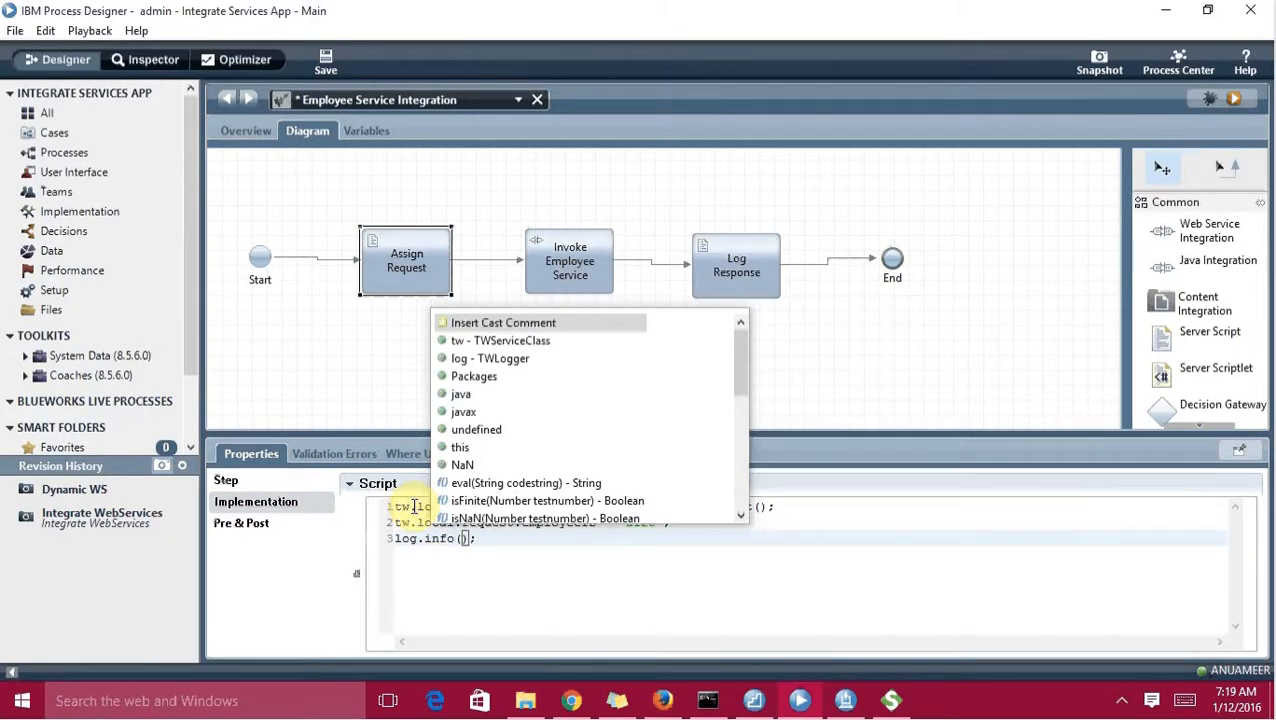
type("\"")
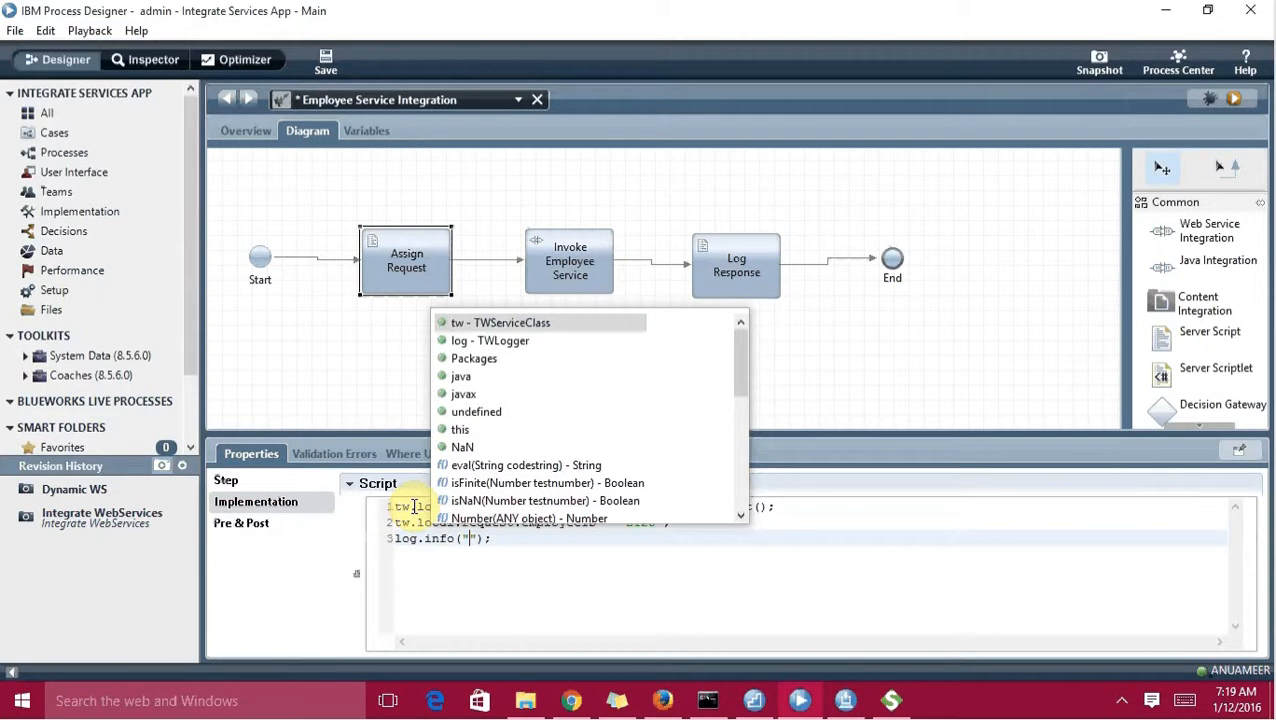
type("E")
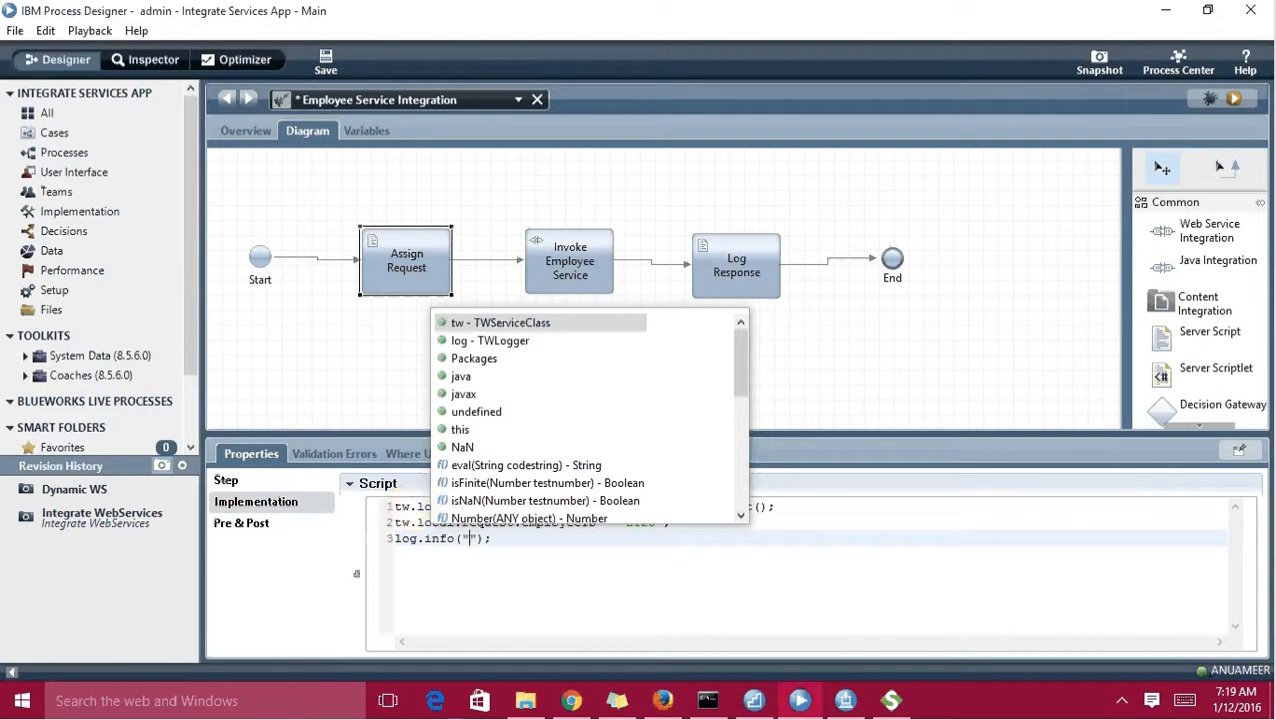
type("equest ::: \"+")
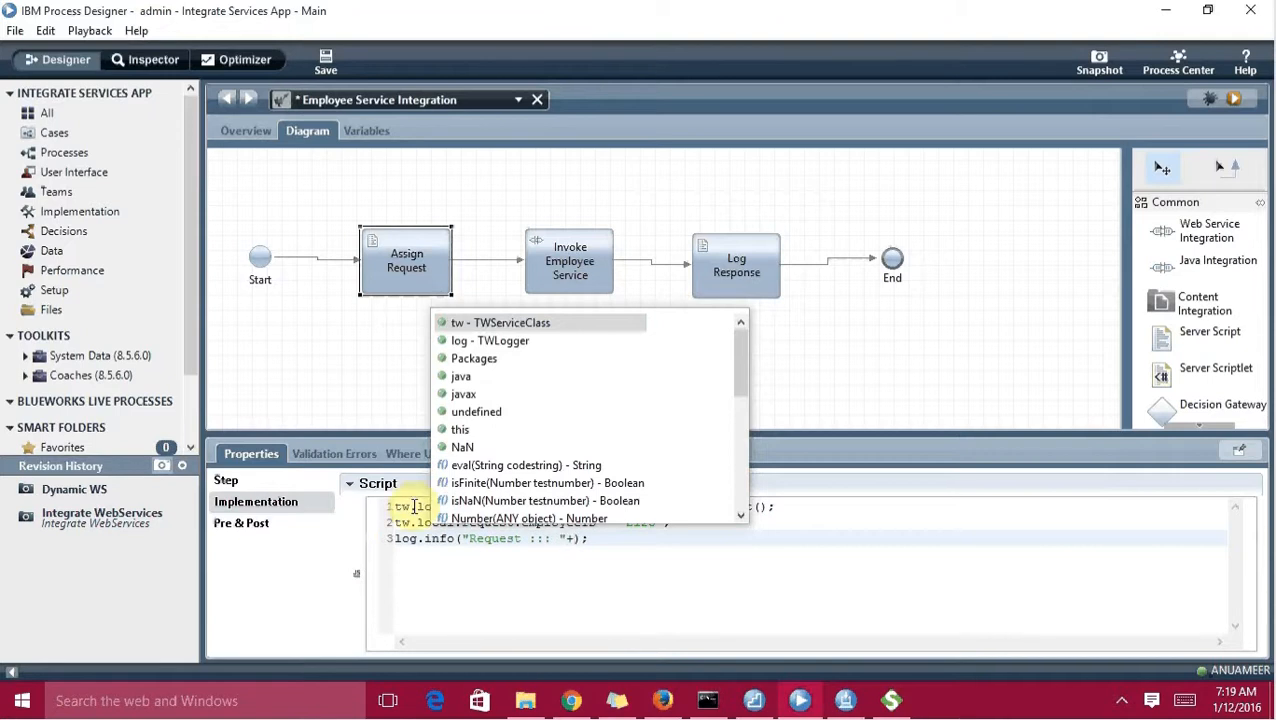
type("tw.")
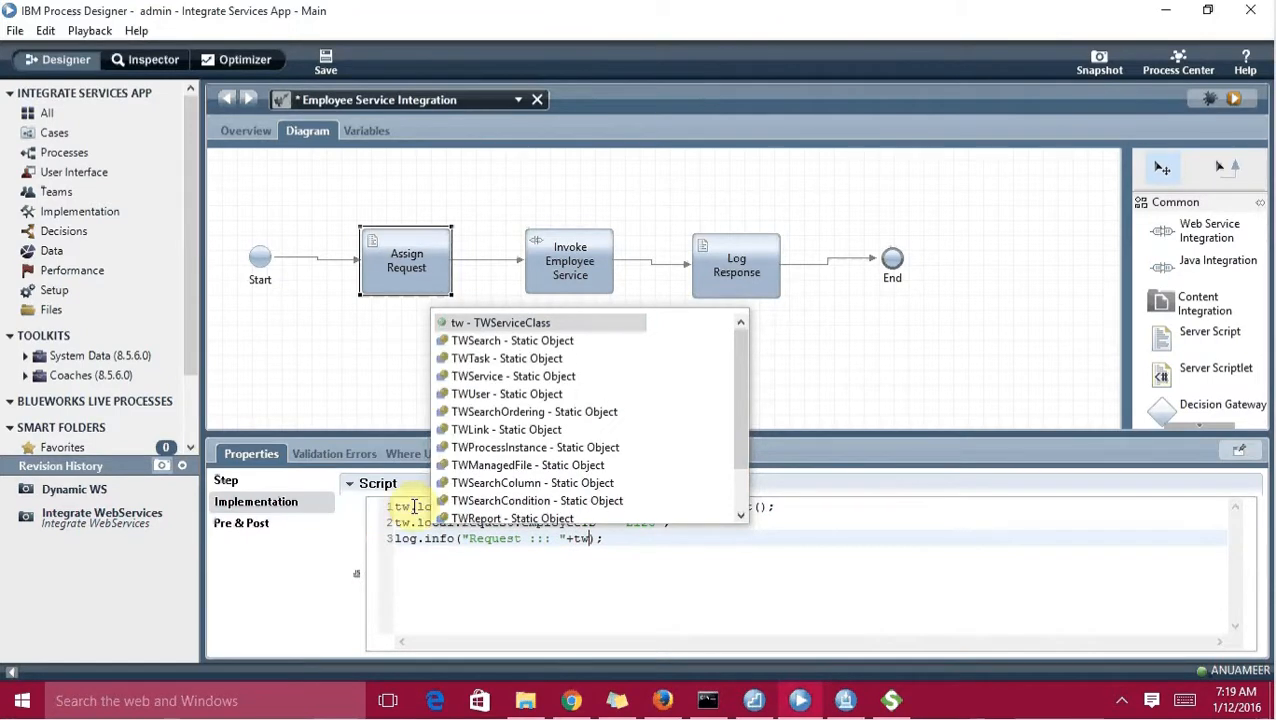
type("lo")
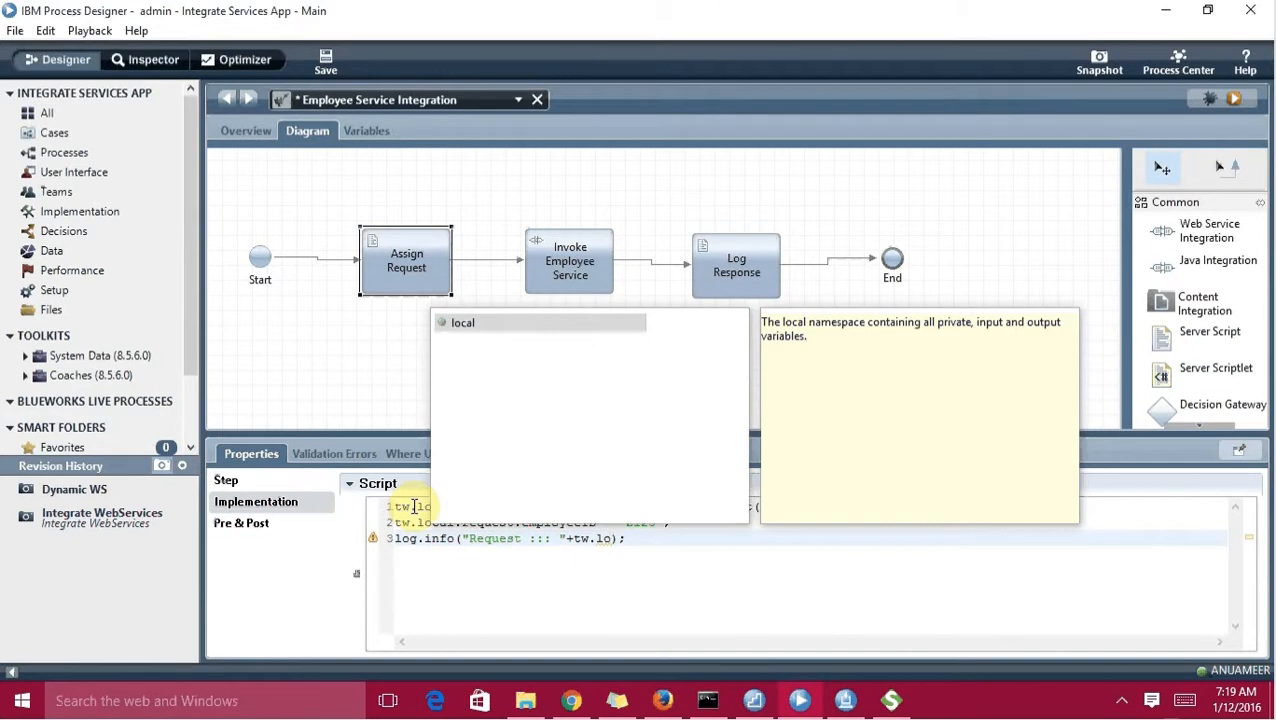
key("Return")
type(".re")
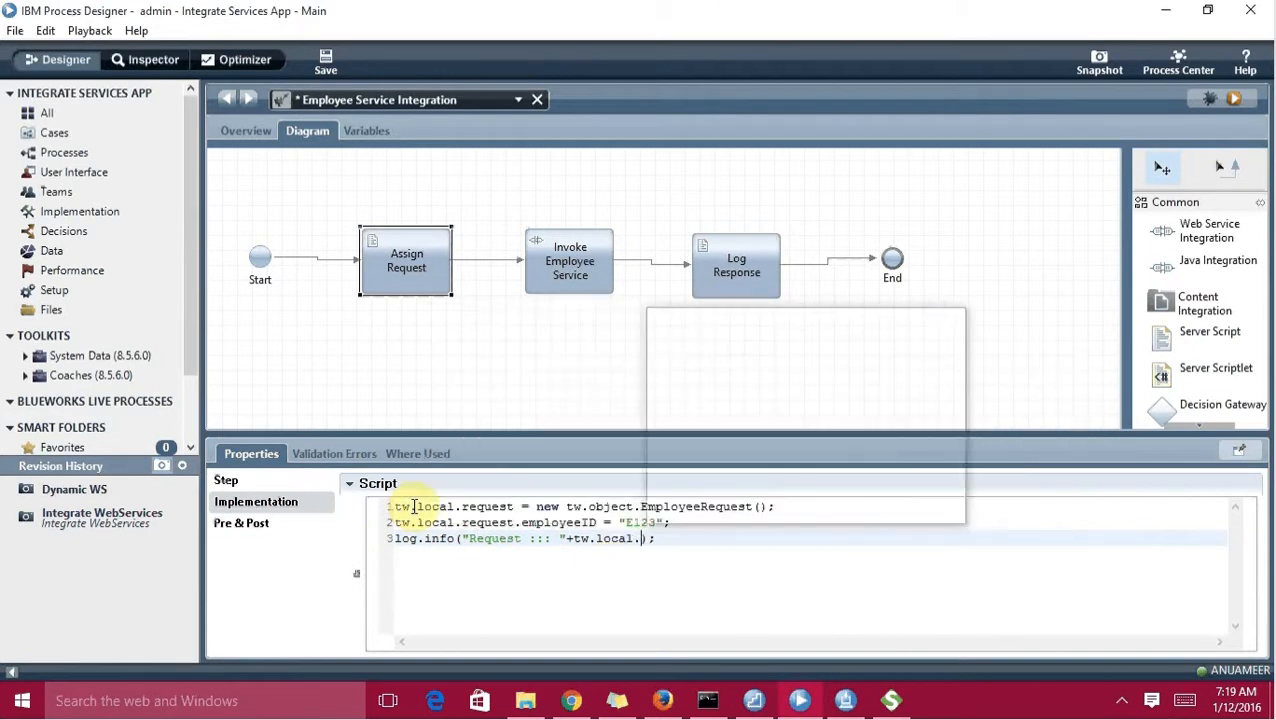
key("Return")
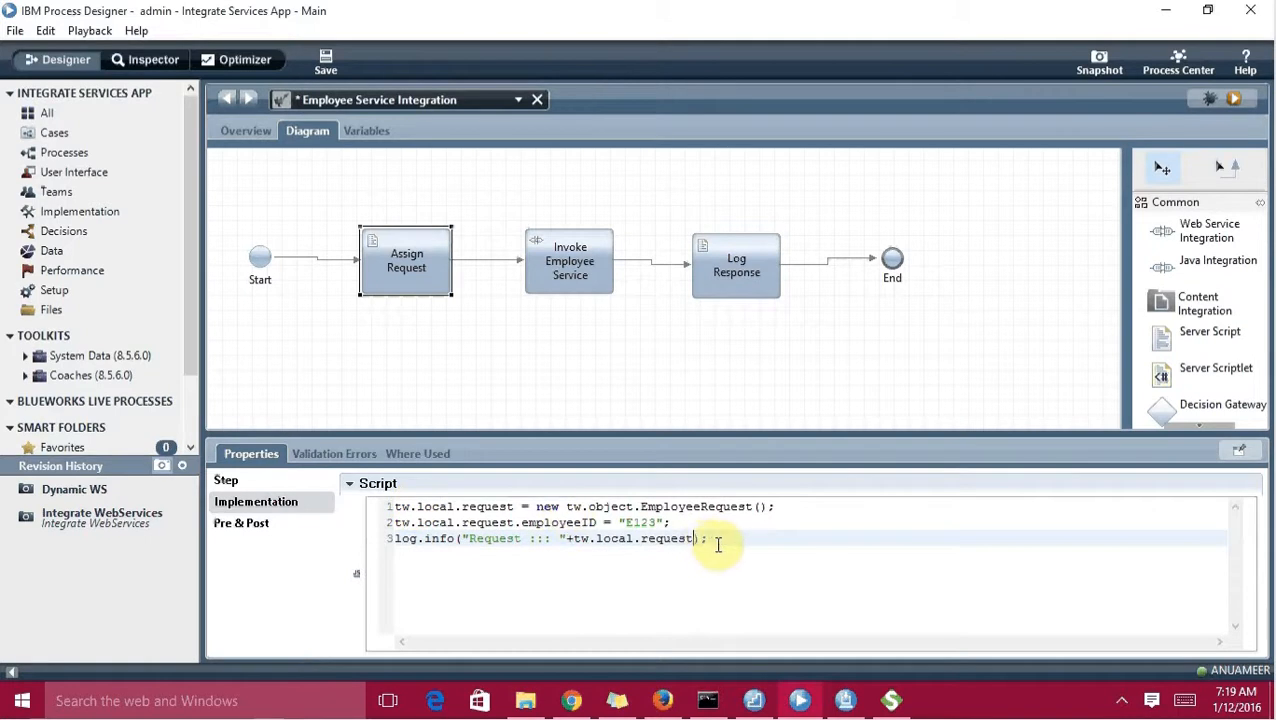
- Copy the log.info line from the Assign Request script into the empty Log Response script
left_click_drag(716, 541, 375, 553)
key("ctrl+c")
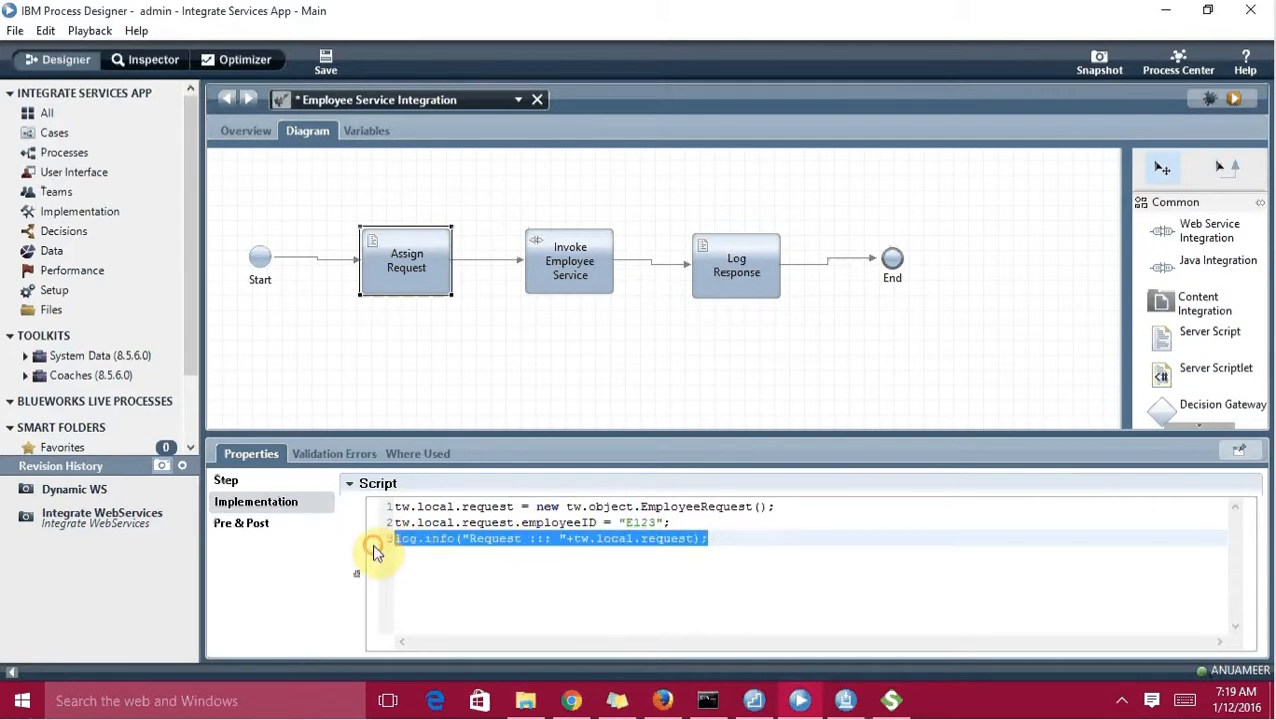
left_click(724, 258)
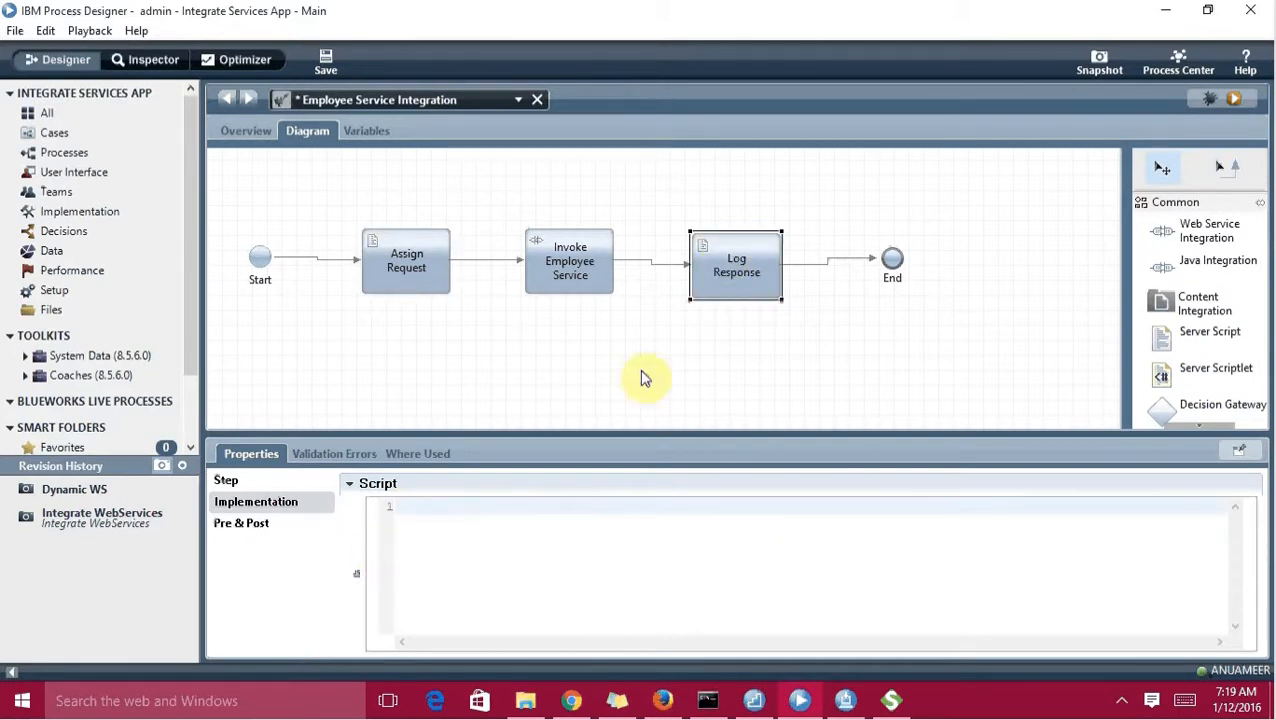
left_click(516, 541)
key("ctrl+v")
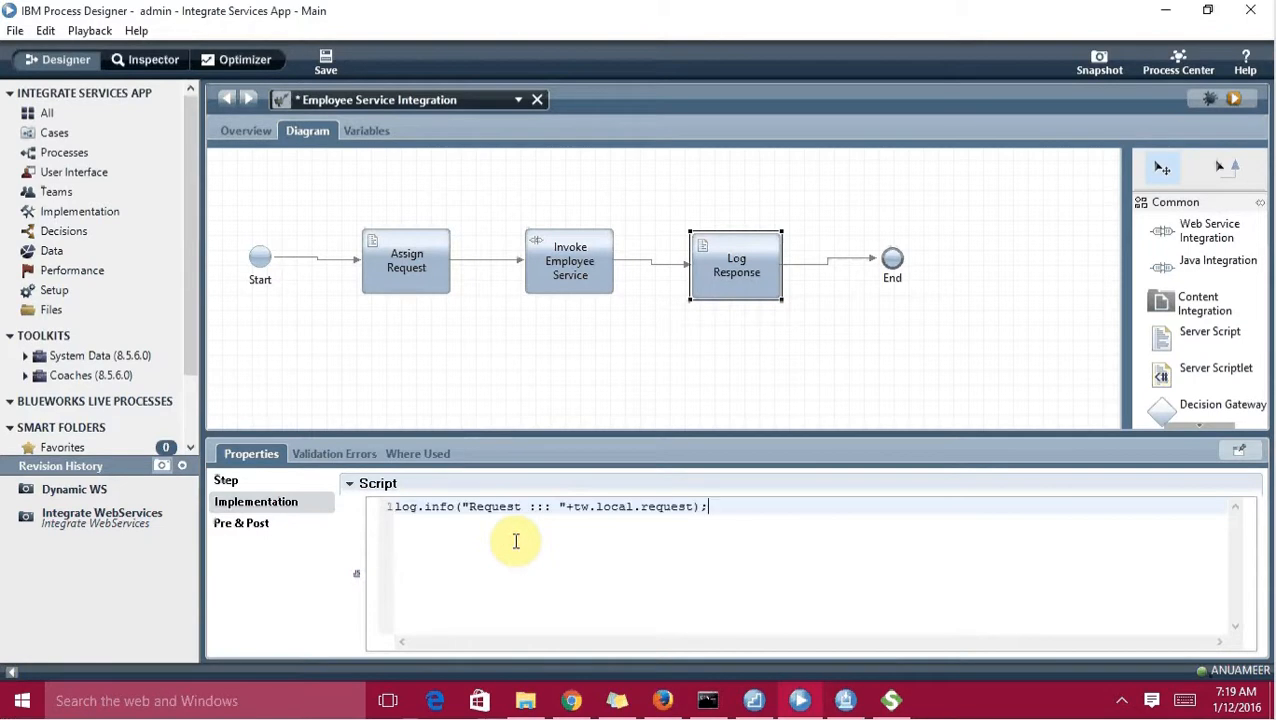
- Change the Log Response line to log.info("Response ::: "+tw.local.response); and save the service
double_click(668, 510)
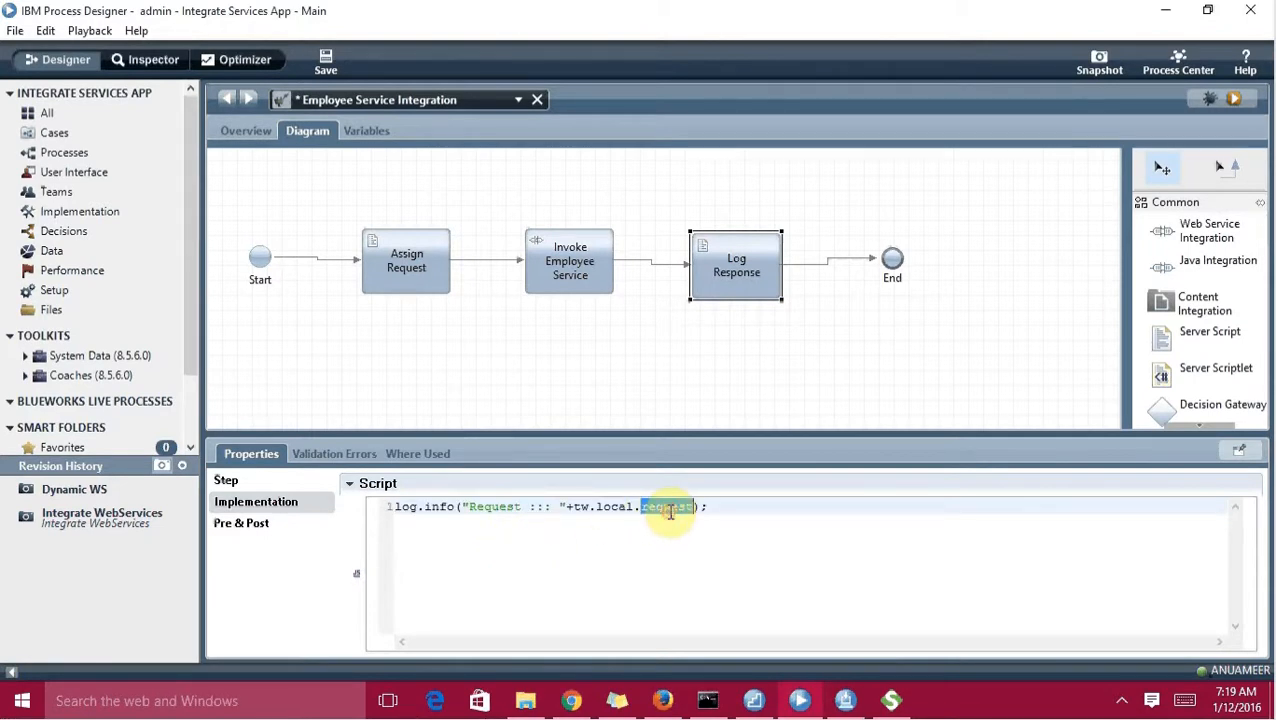
type("re")
key("ctrl+space")
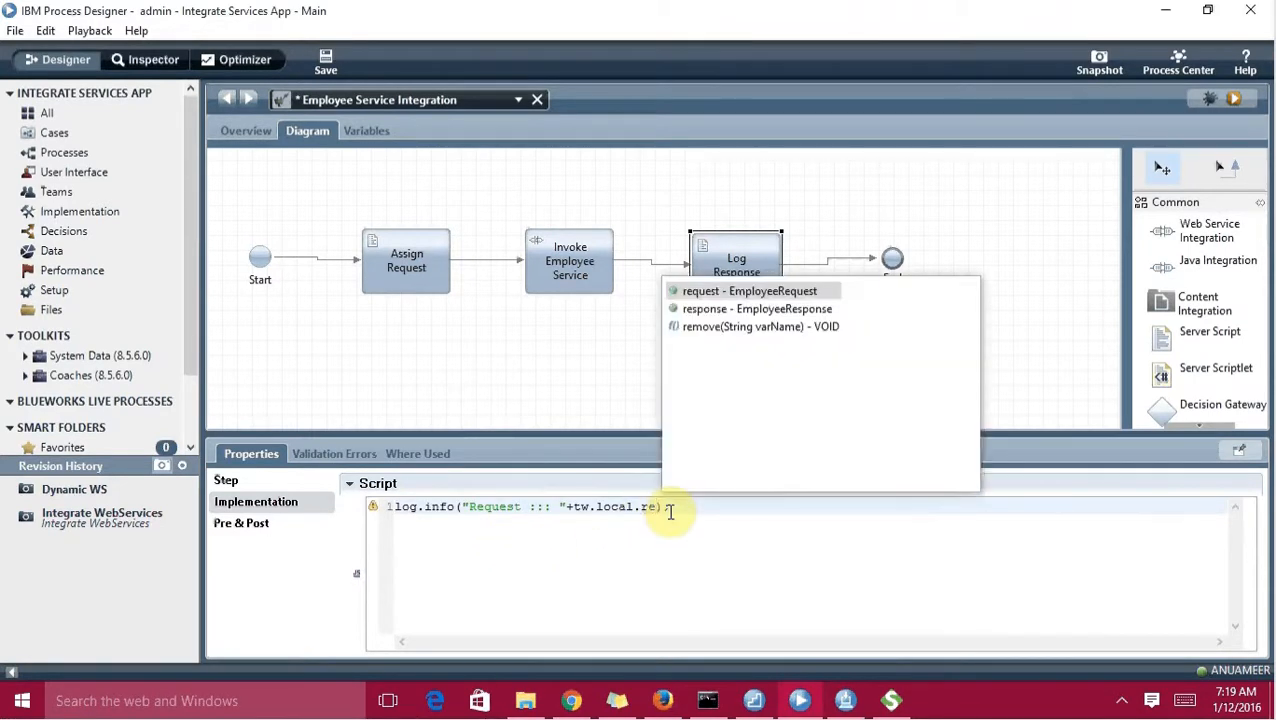
key("Down")
key("Return")
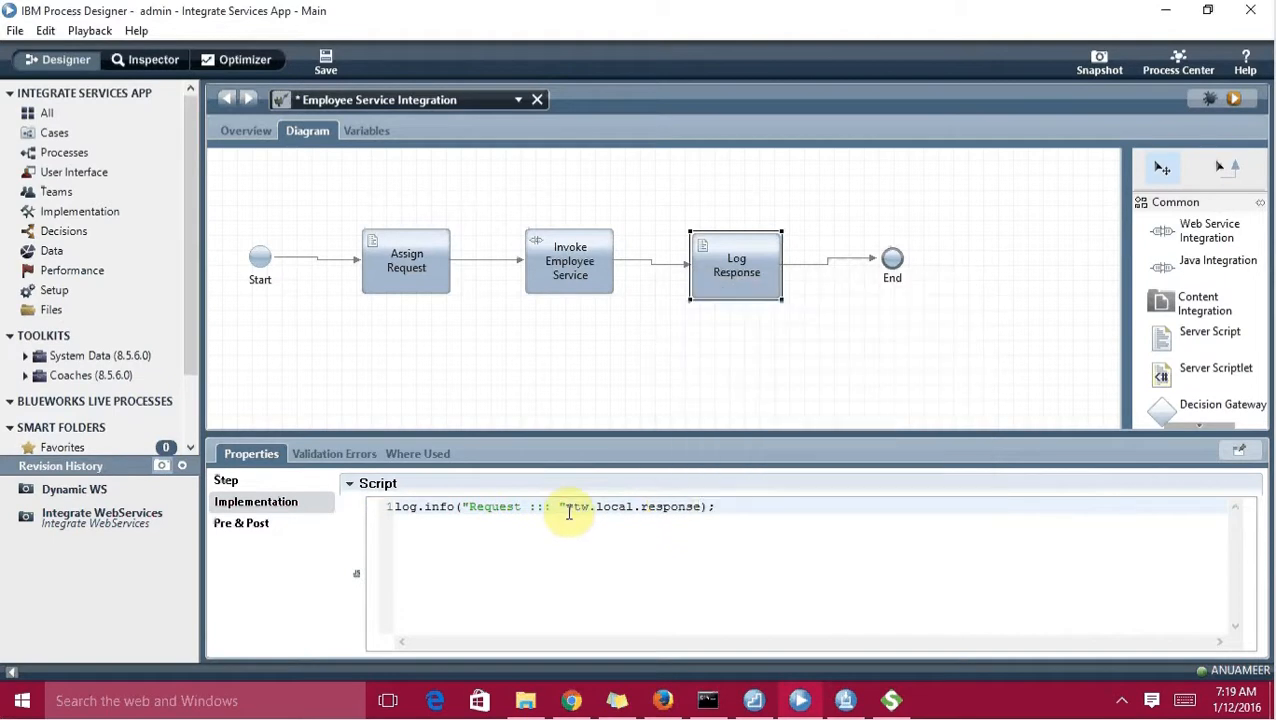
double_click(520, 506)
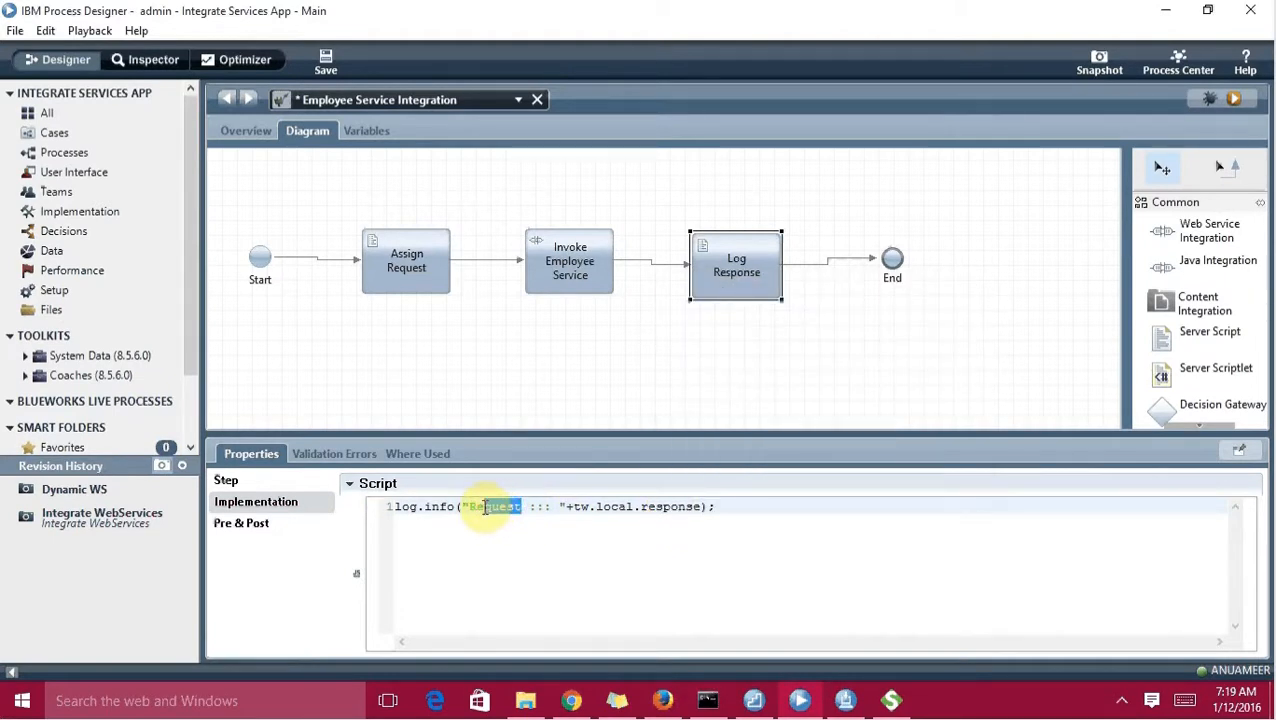
type("Response")
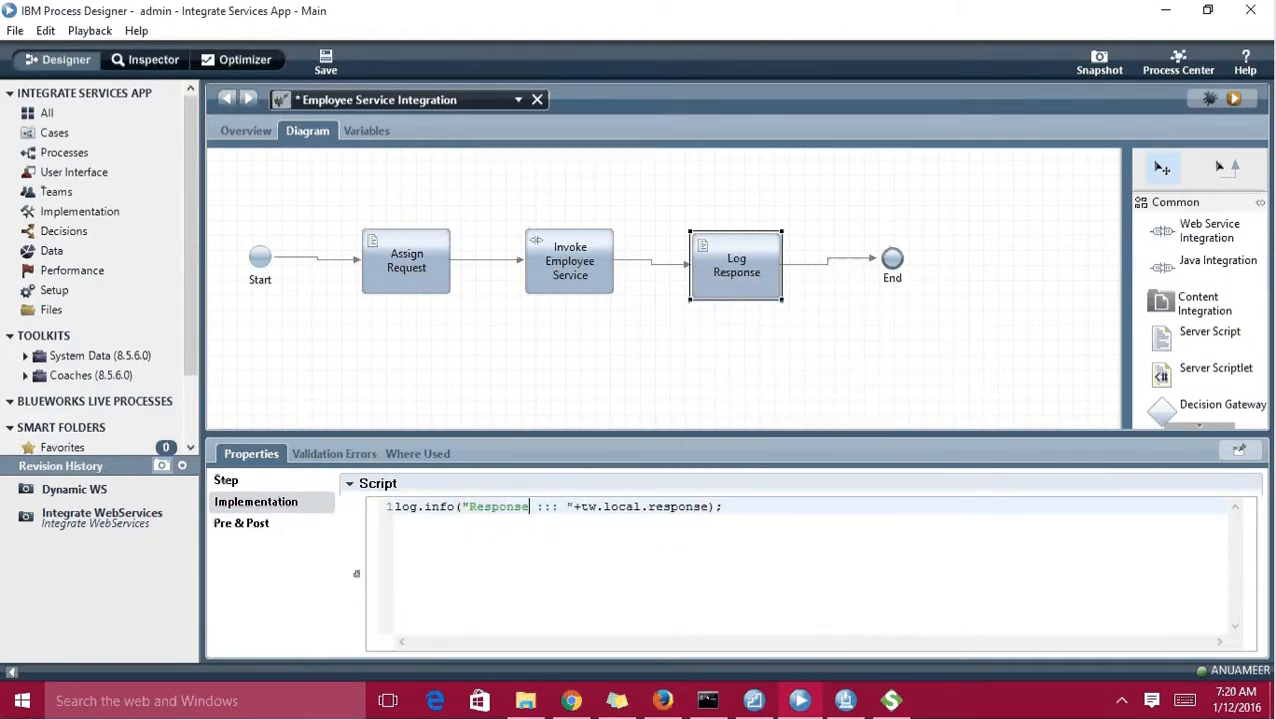
left_click(320, 60)
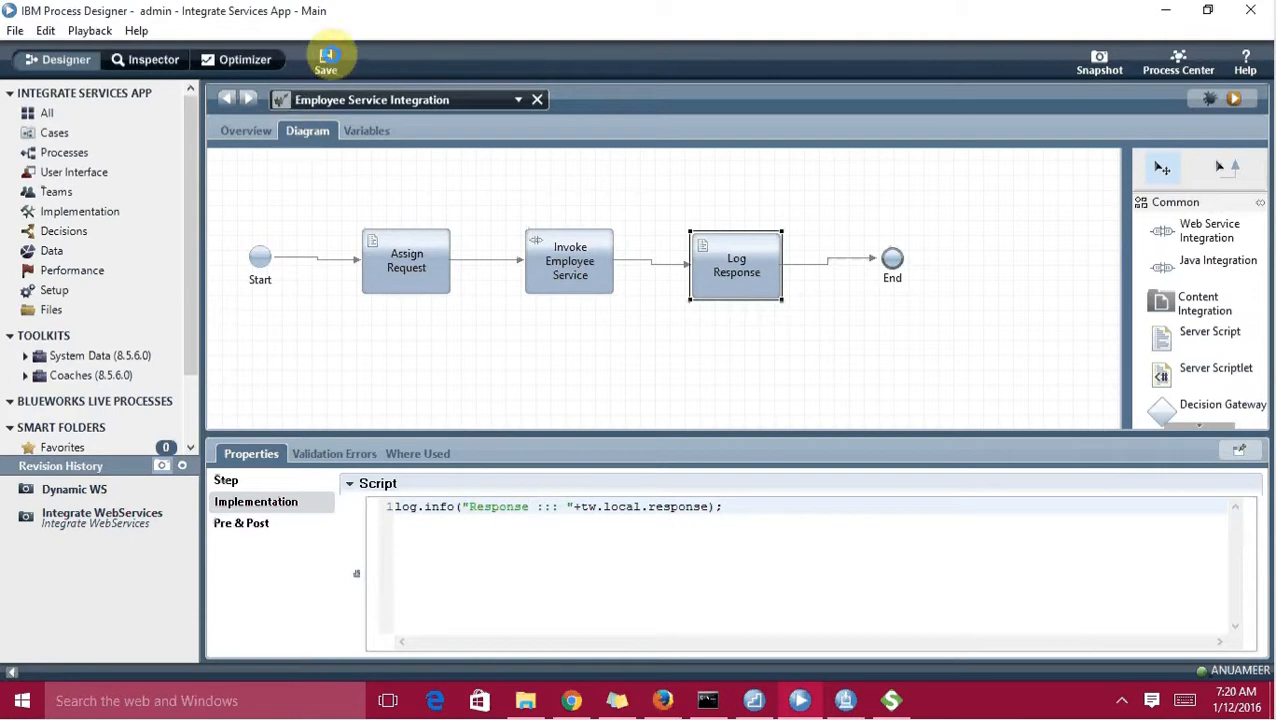
- Review the employee ID assignment in Assign Request, the Invoke Employee Service step and the Log Response script
left_click(418, 260)
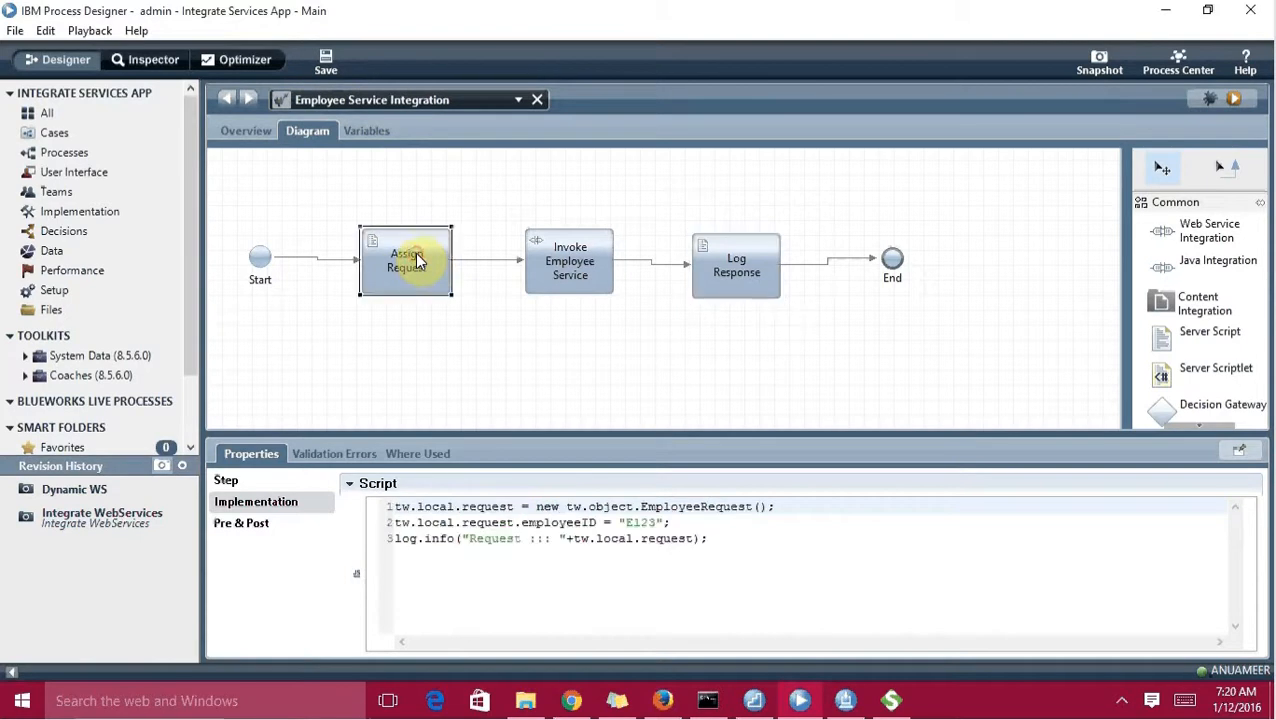
double_click(645, 534)
double_click(640, 523)
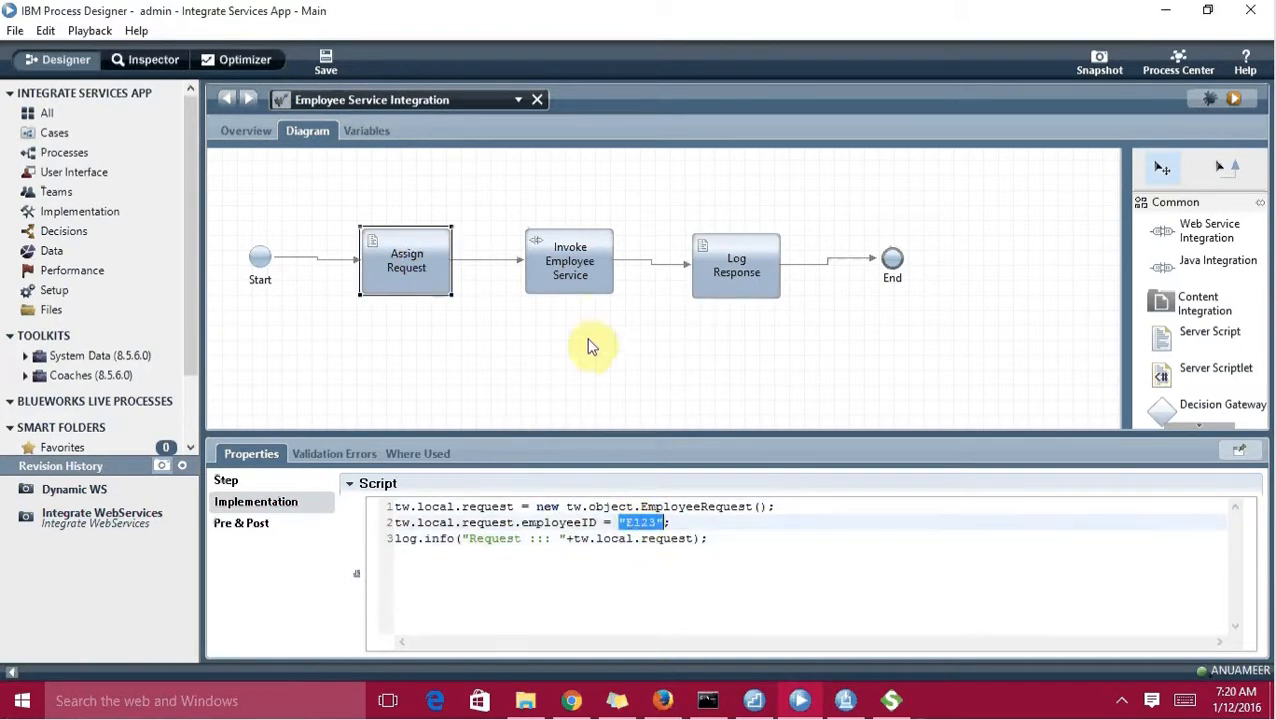
left_click(576, 284)
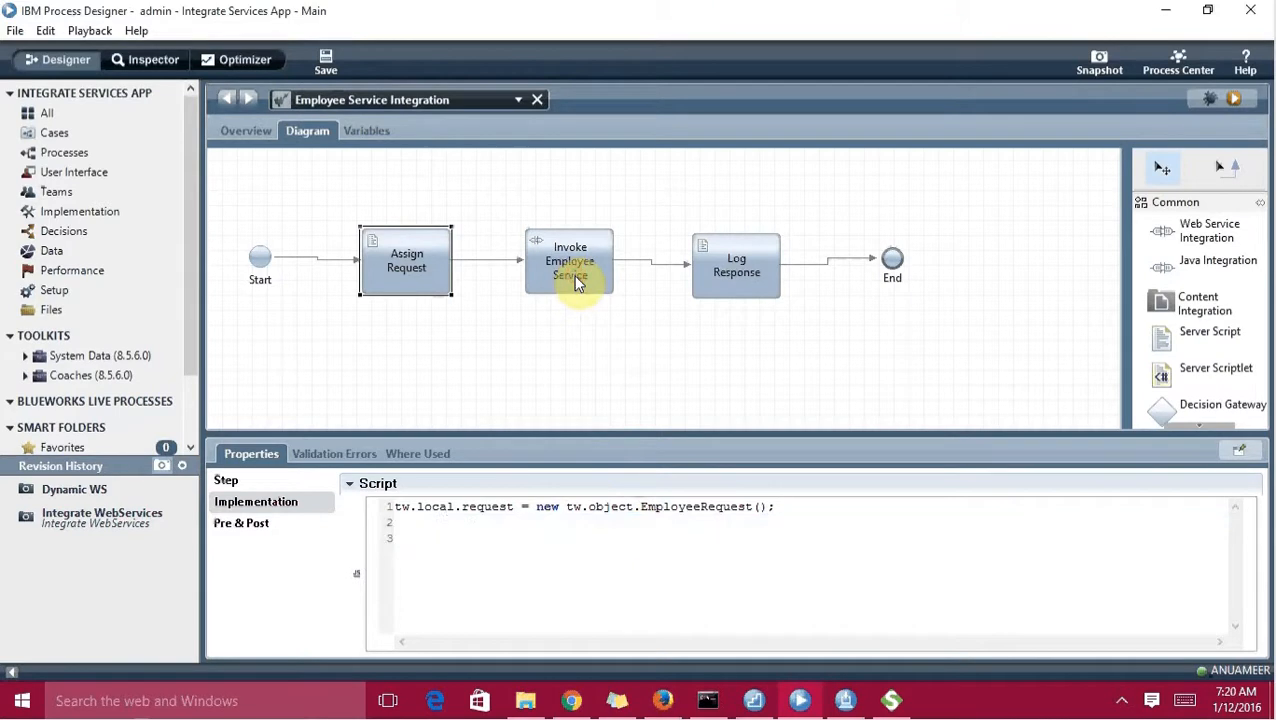
left_click(728, 293)
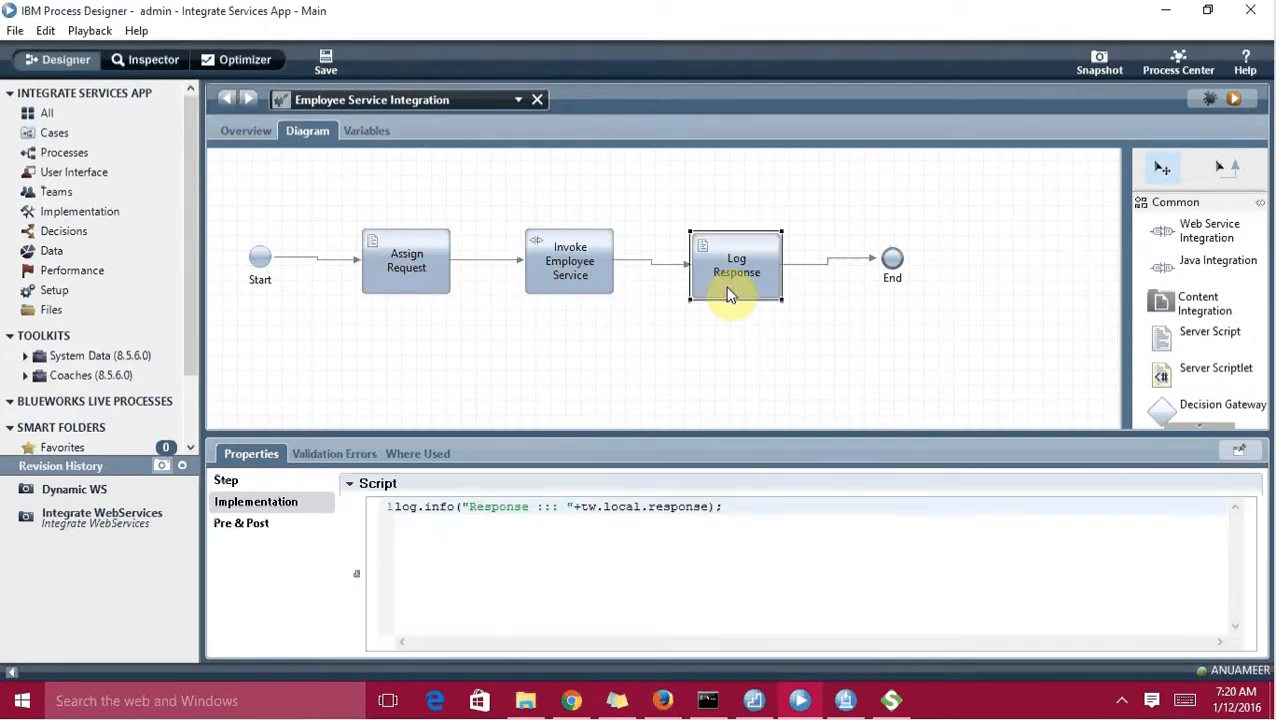
left_click(547, 265)
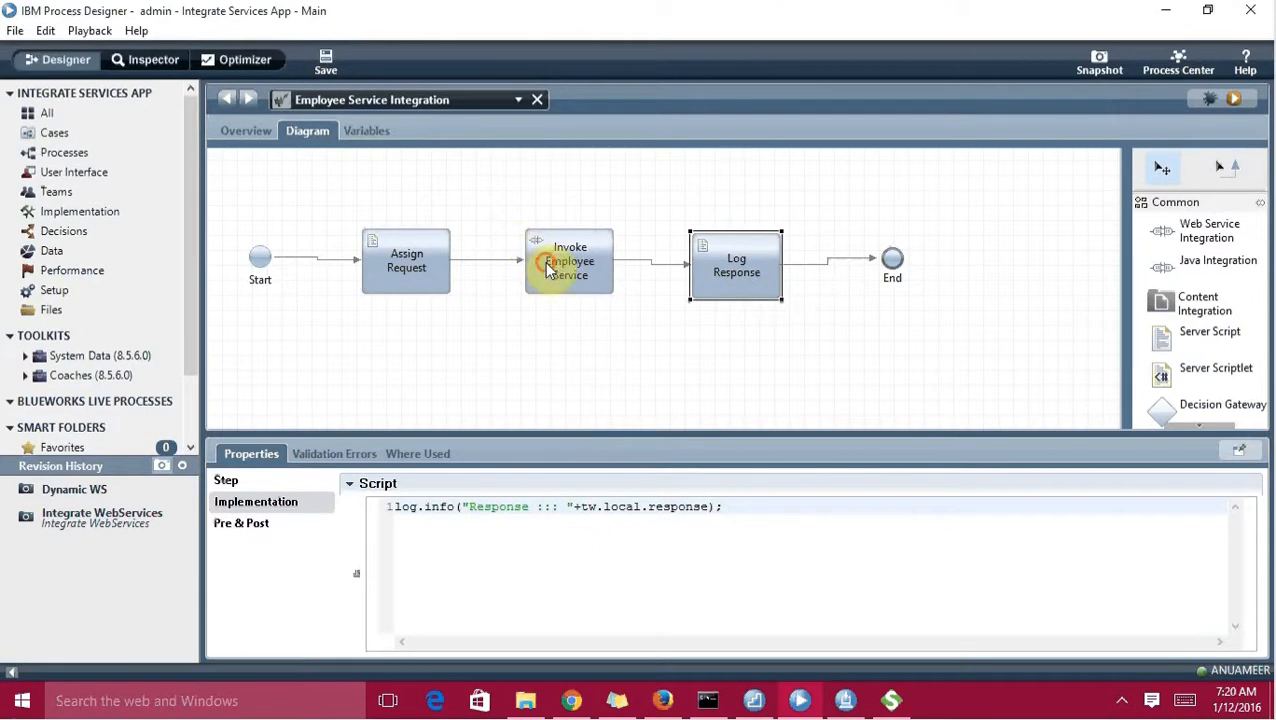
left_click(724, 287)
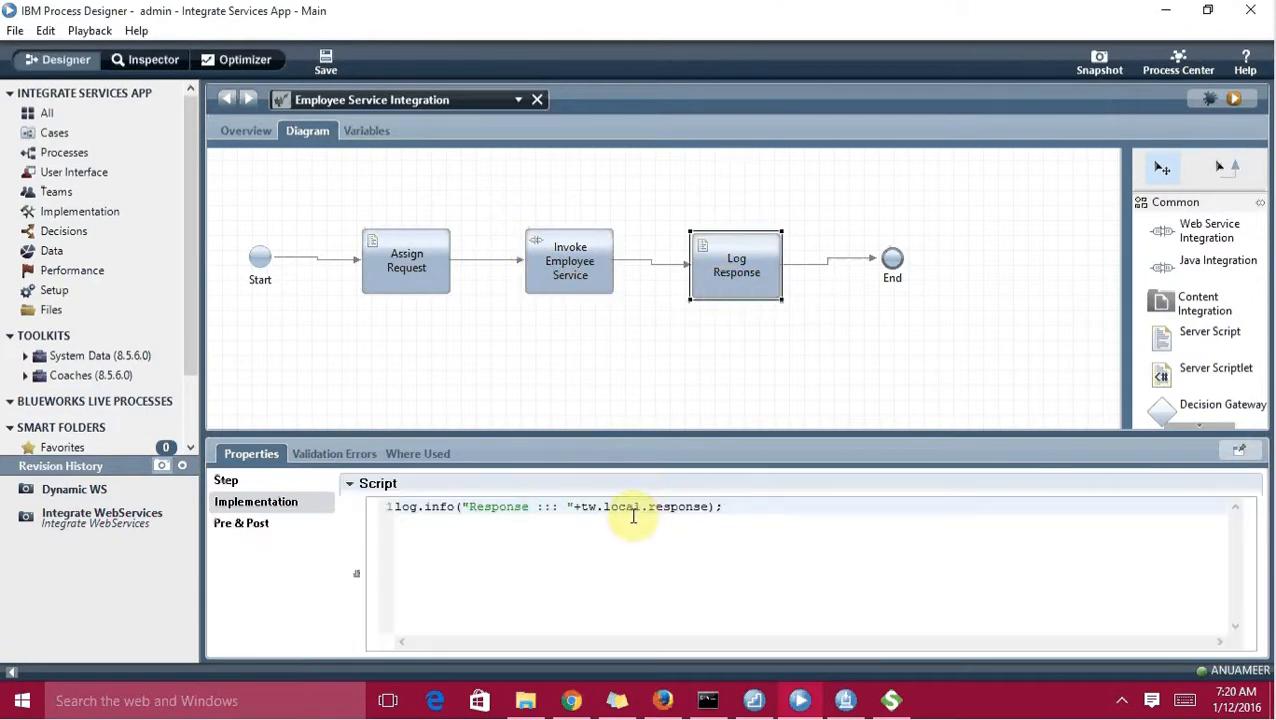
double_click(622, 507)
left_click(730, 524)
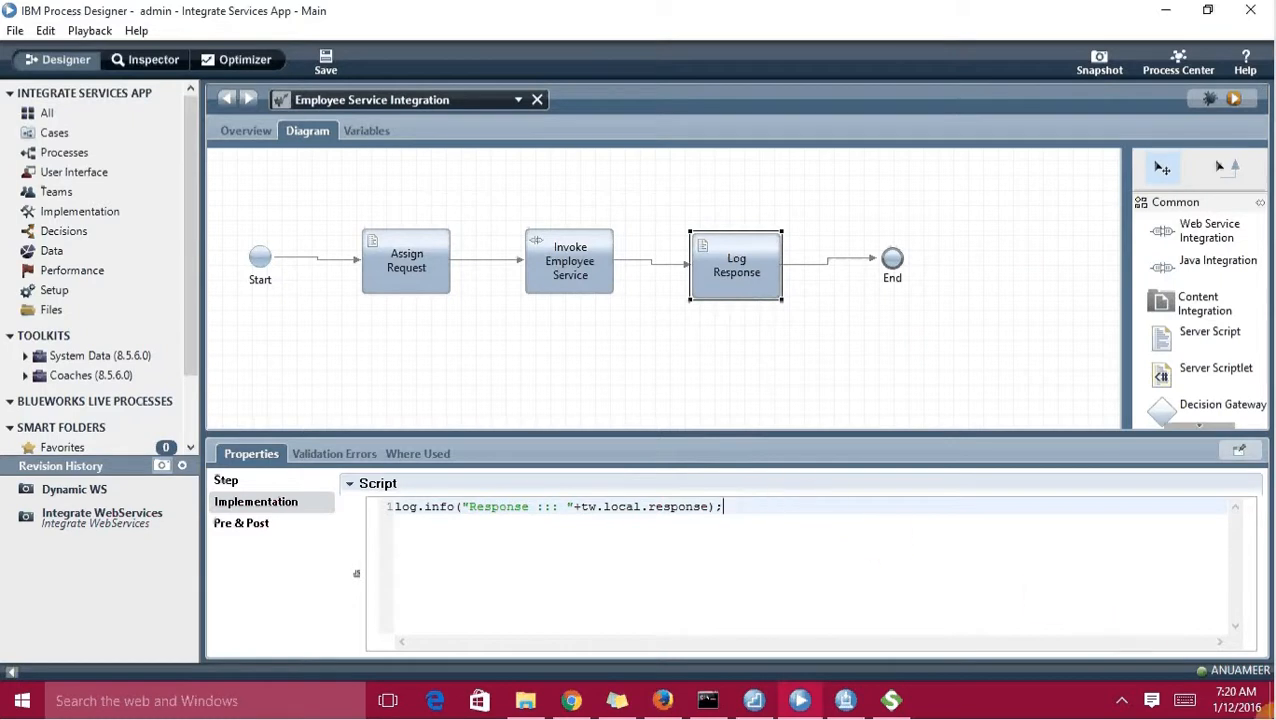
- Create a new text document on the desktop and open it in Notepad++
left_click(1272, 705)
right_click(383, 230)
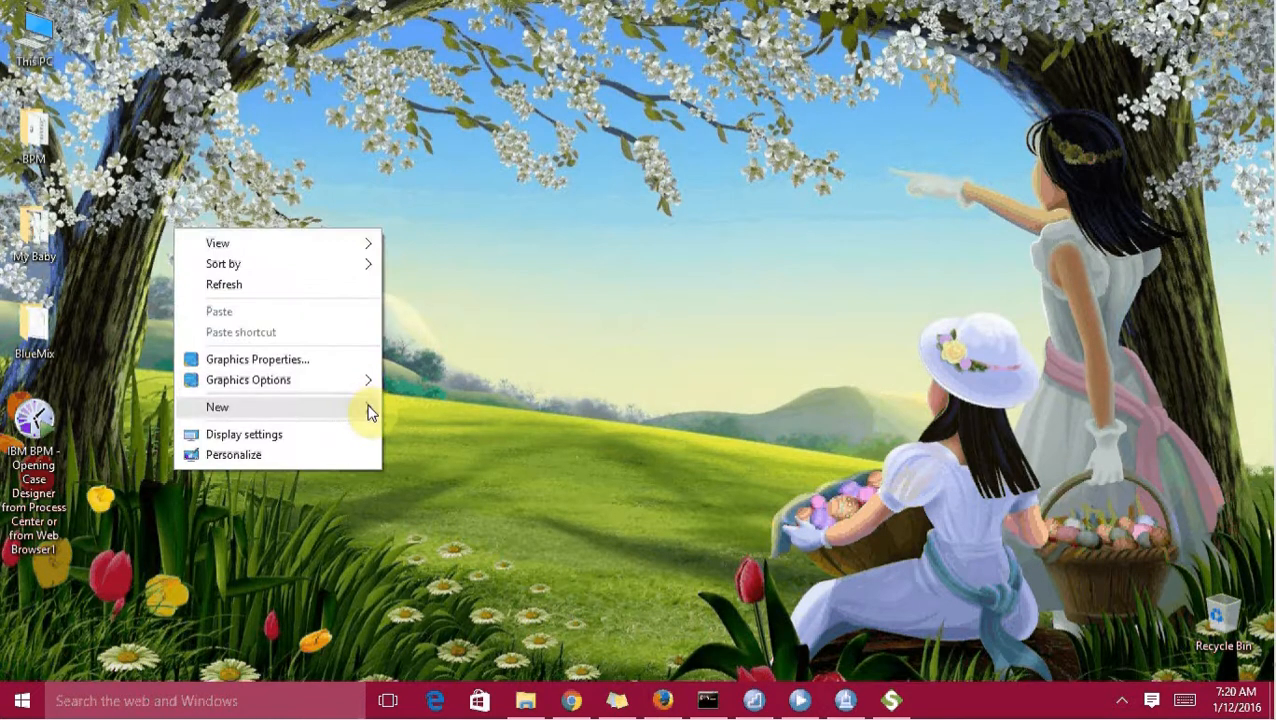
mouse_move(368, 412)
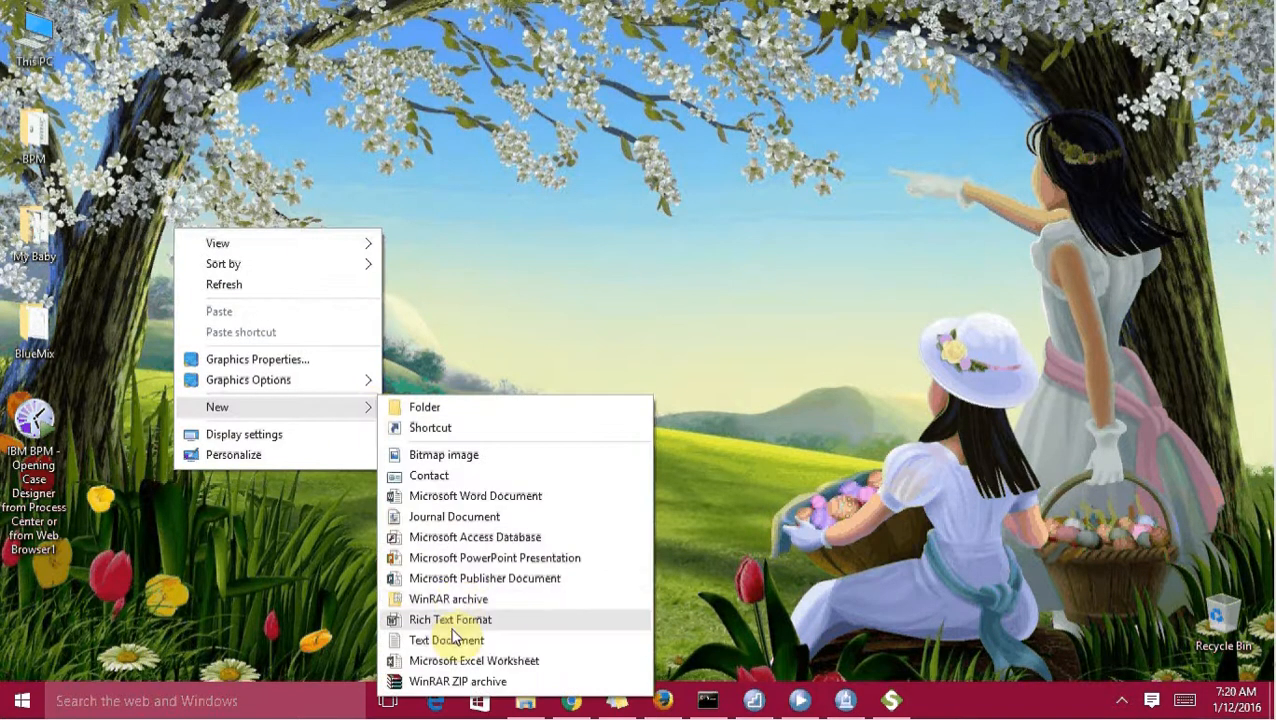
left_click(449, 650)
left_click(288, 460)
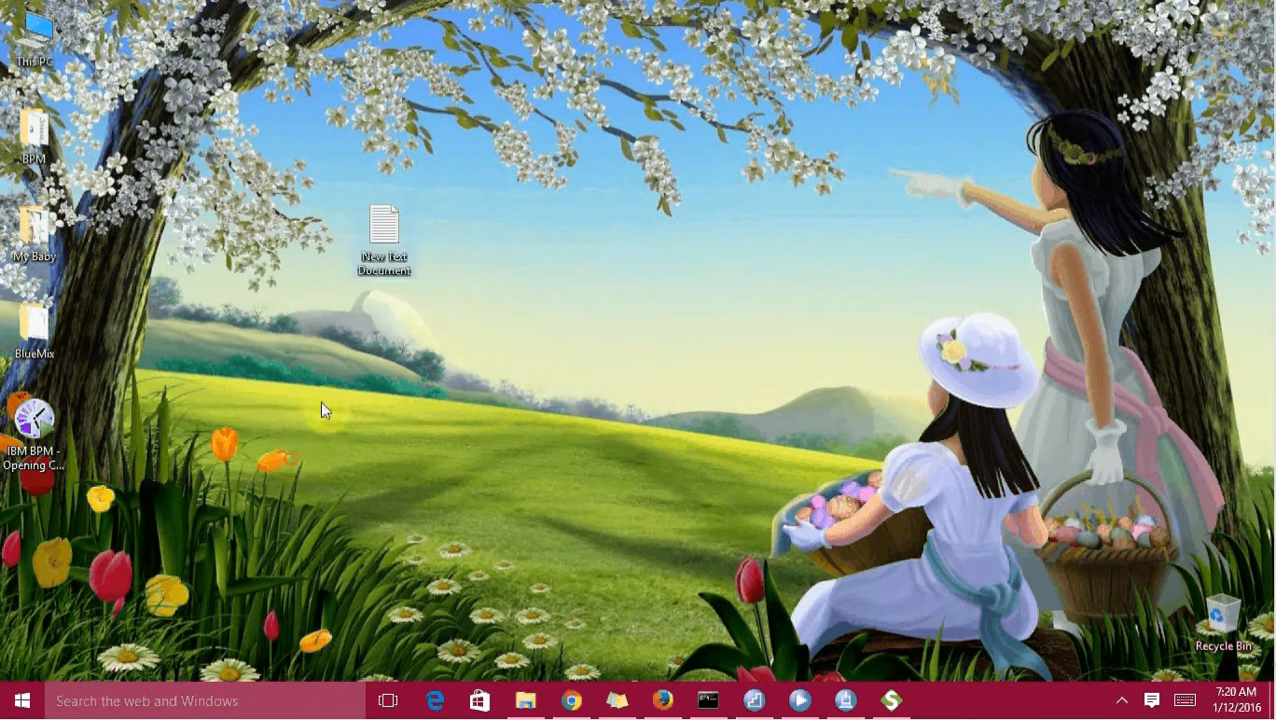
left_click(374, 278)
double_click(371, 270)
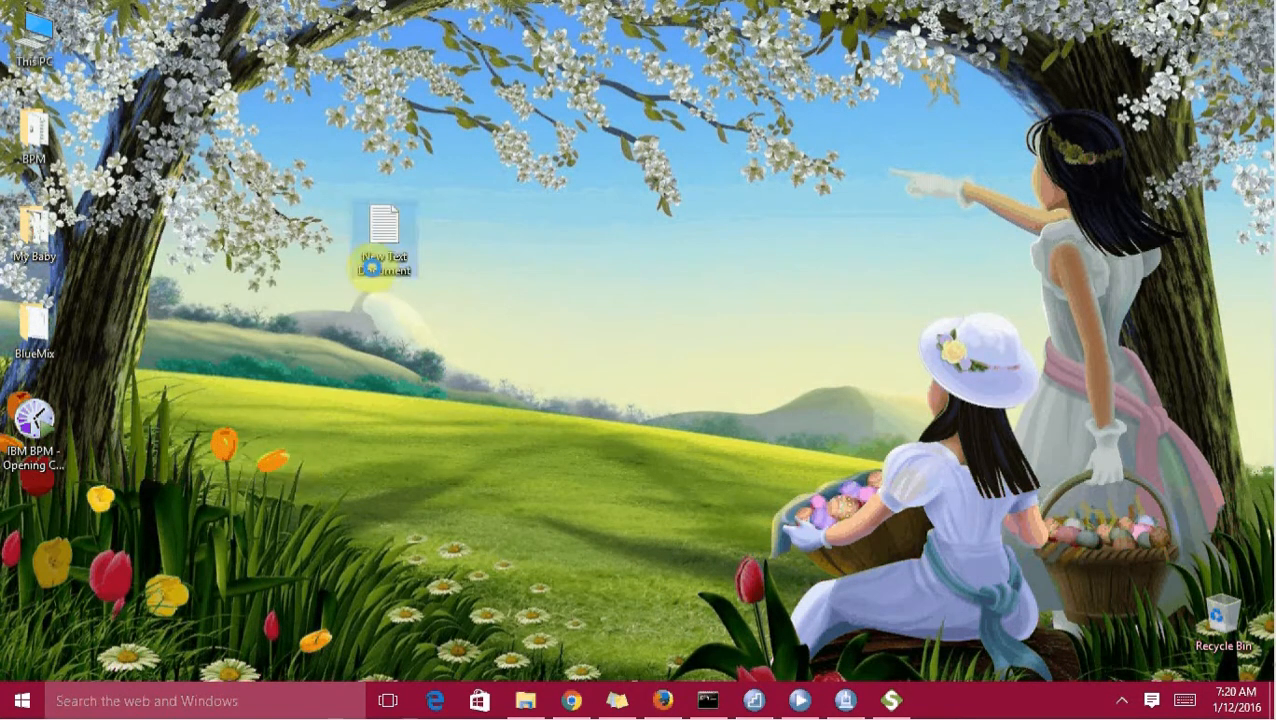
right_click(371, 266)
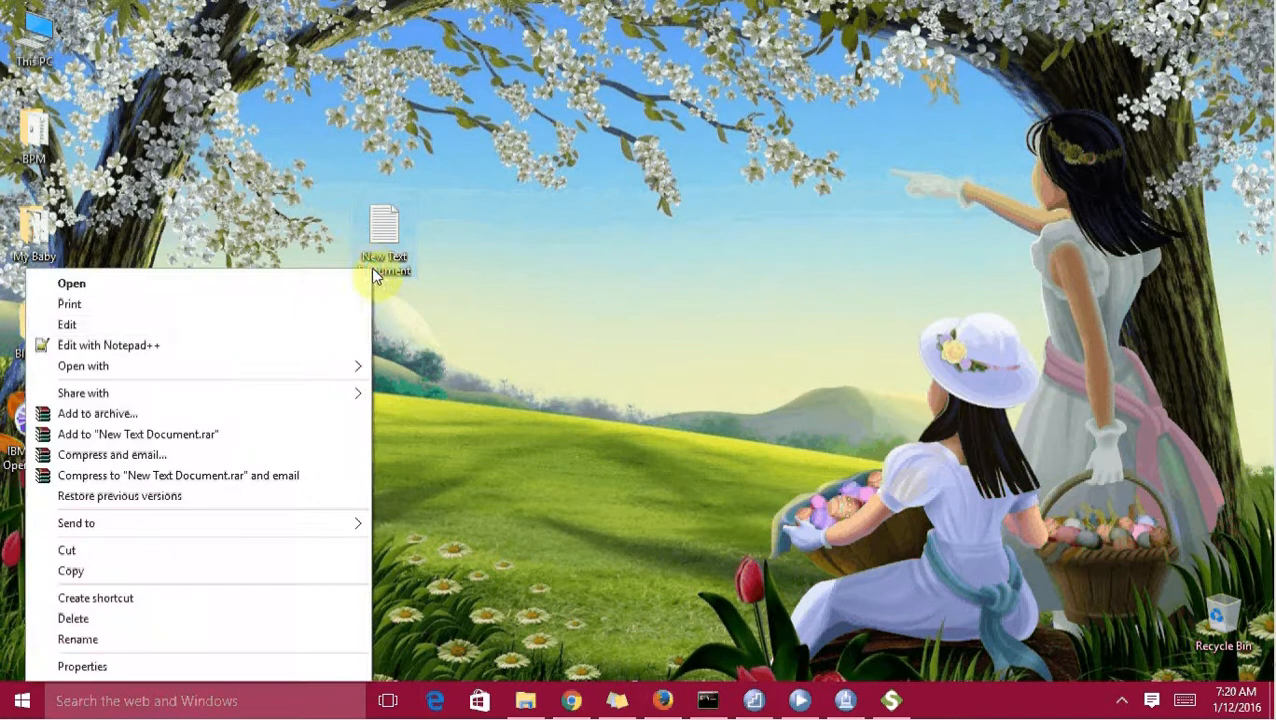
left_click(245, 345)
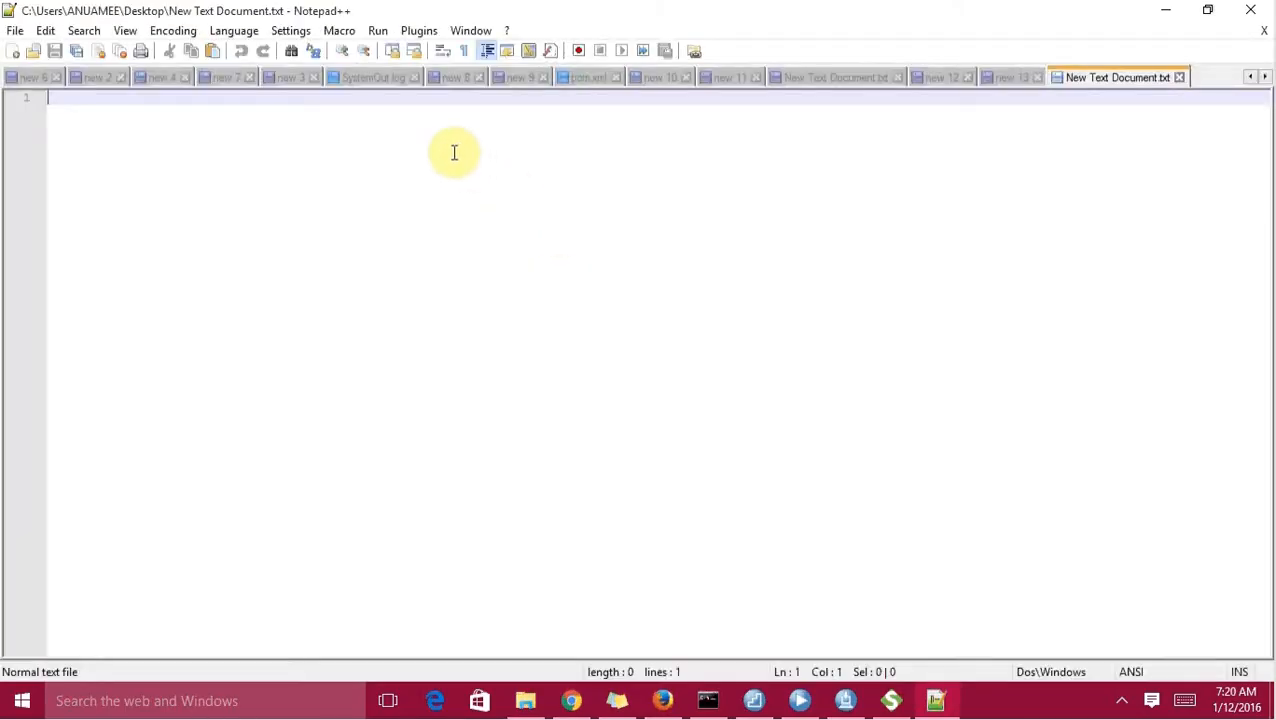
- Examine the latest entries at the end of SystemOut.log and return to IBM Process Designer
left_click(370, 78)
left_click(512, 232)
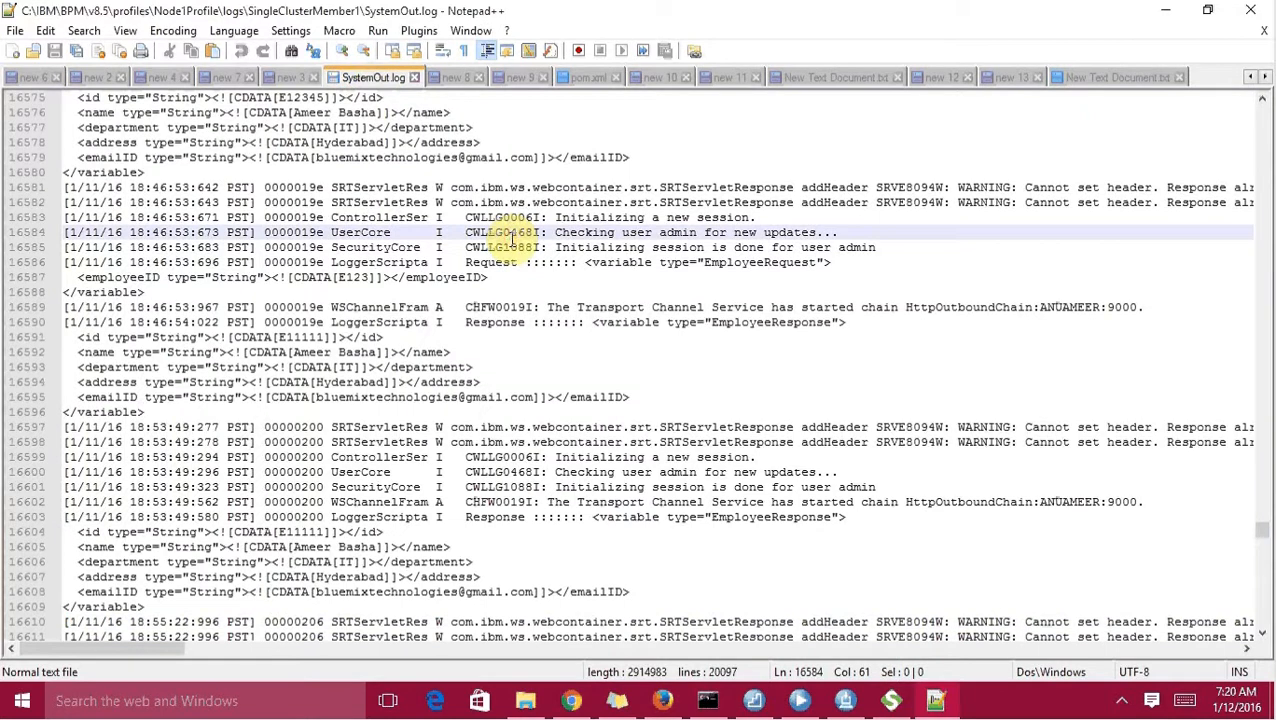
key("ctrl+End")
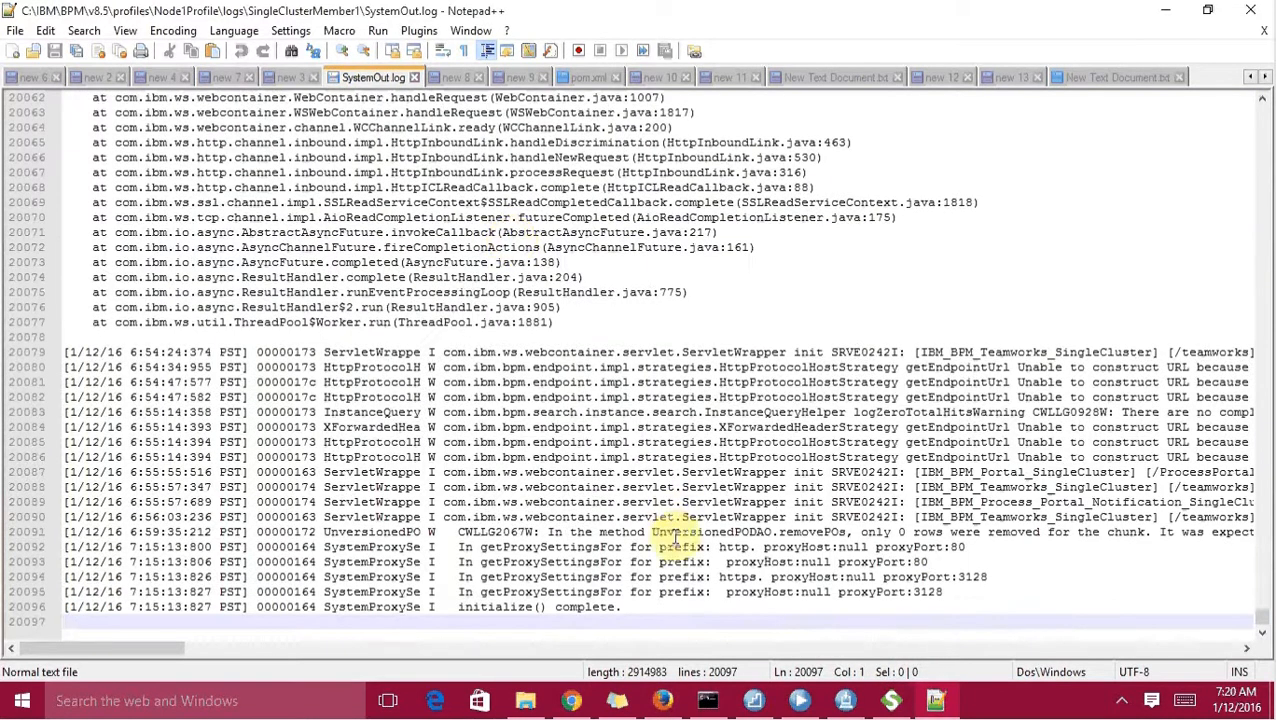
left_click(800, 702)
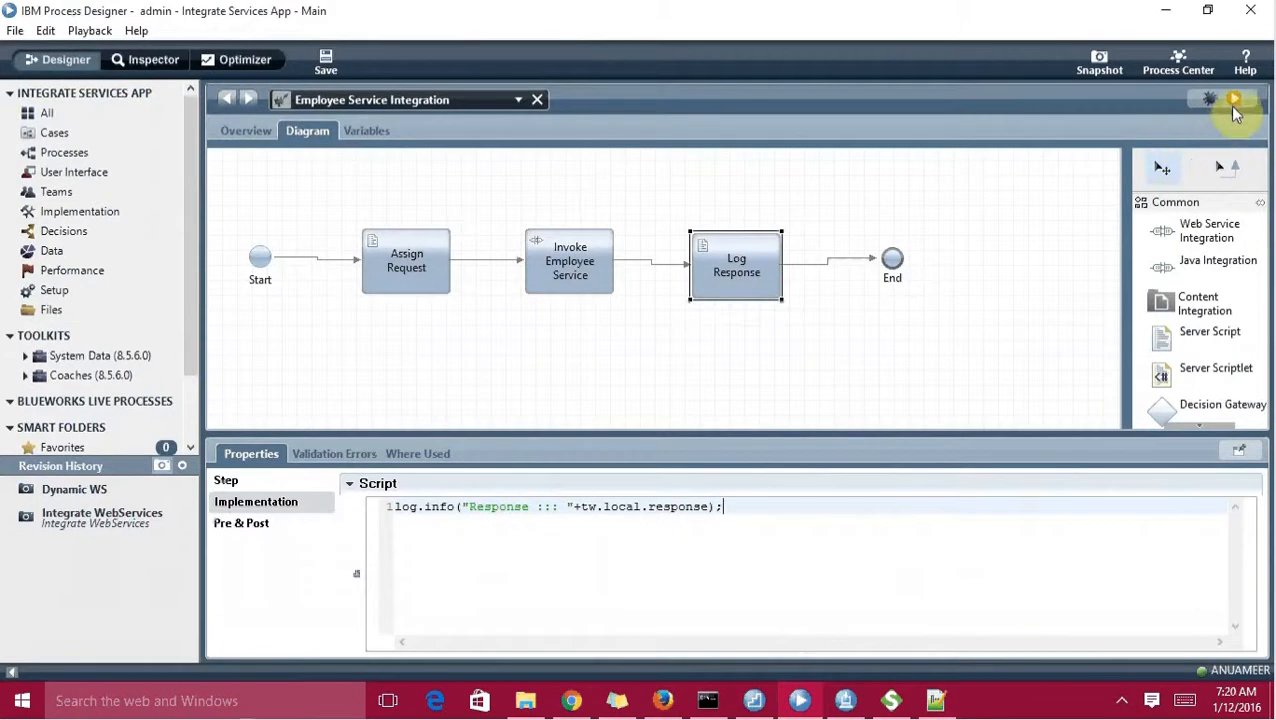
- Run the Employee Service Integration service, then reload SystemOut.log from disk in Notepad++ and go to its end
left_click(1234, 104)
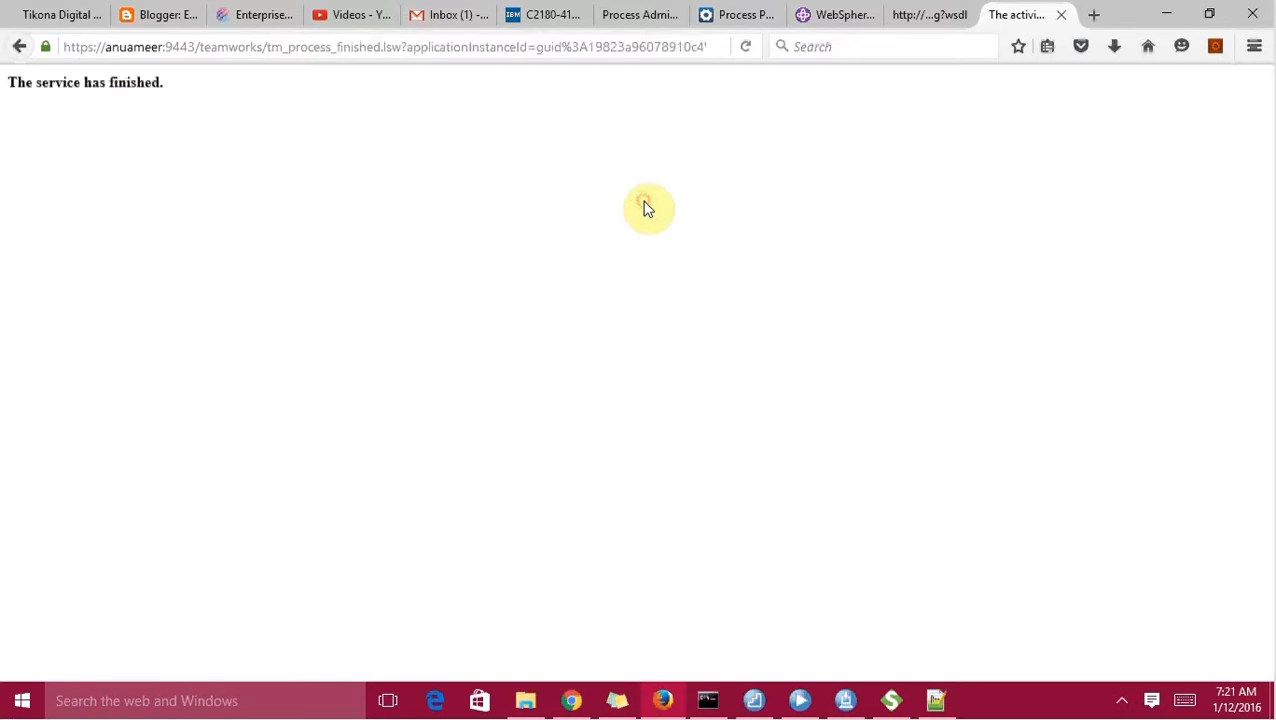
triple_click(88, 85)
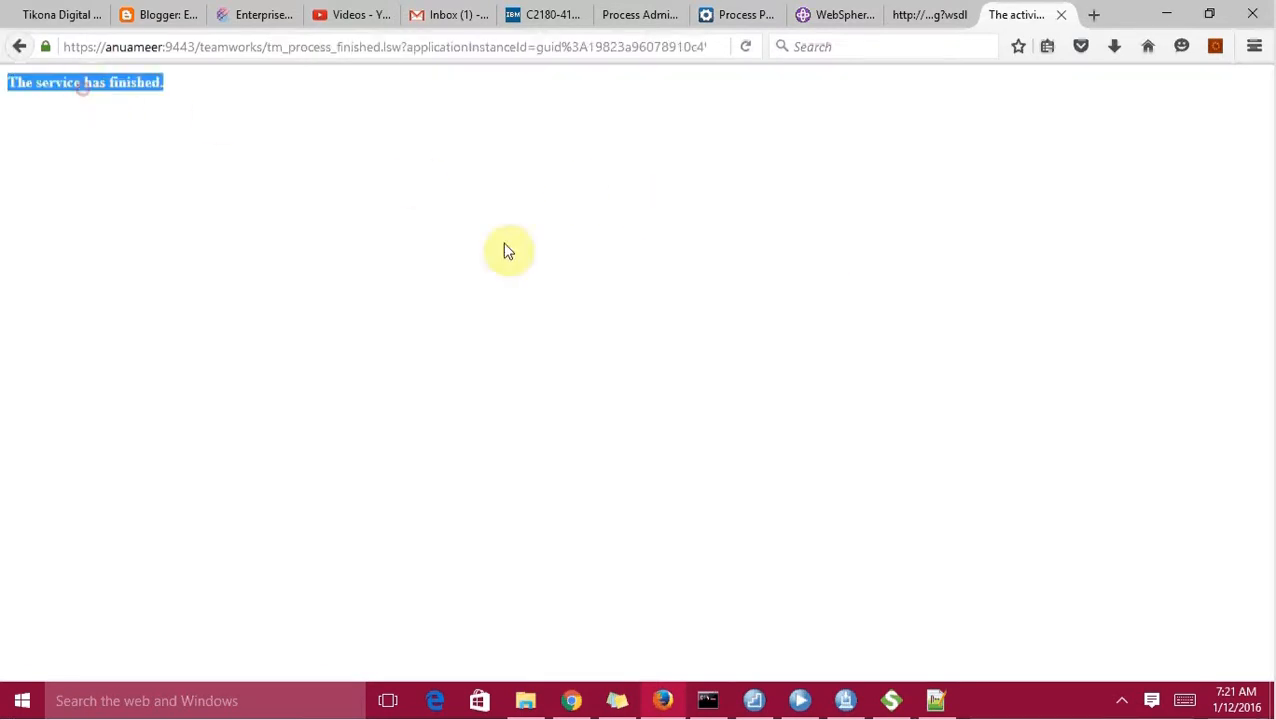
left_click(935, 700)
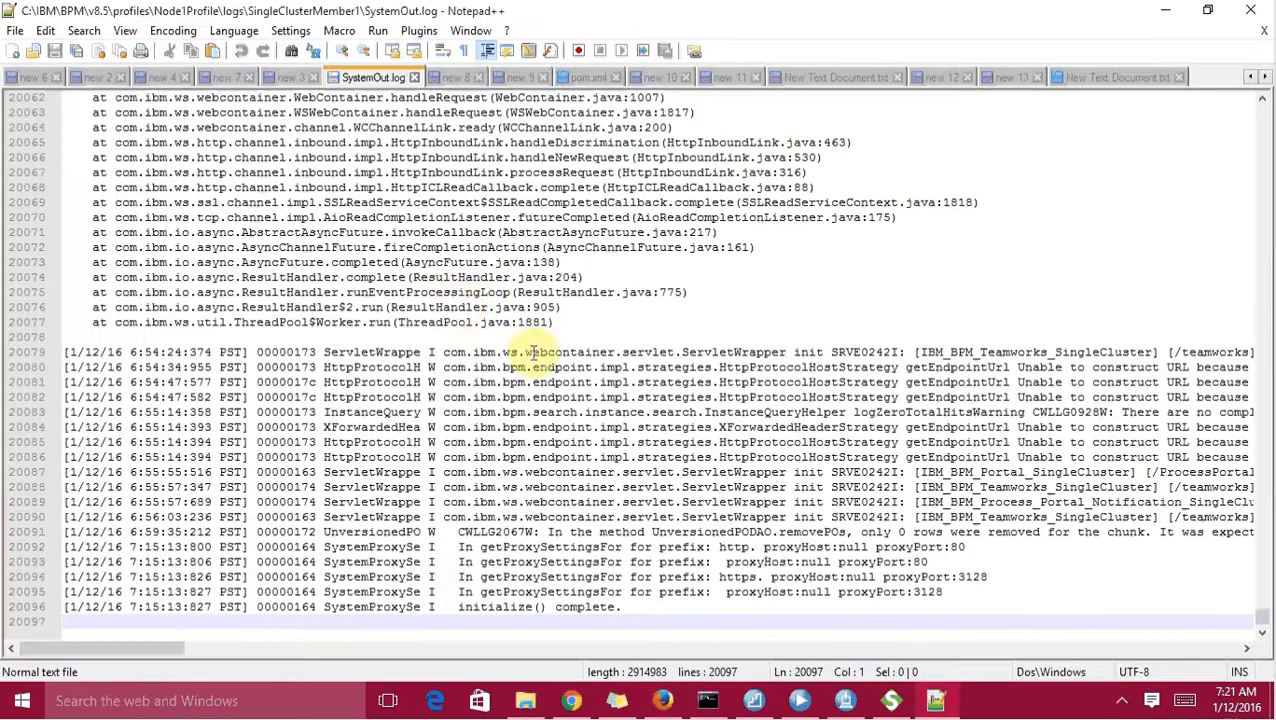
left_click(14, 33)
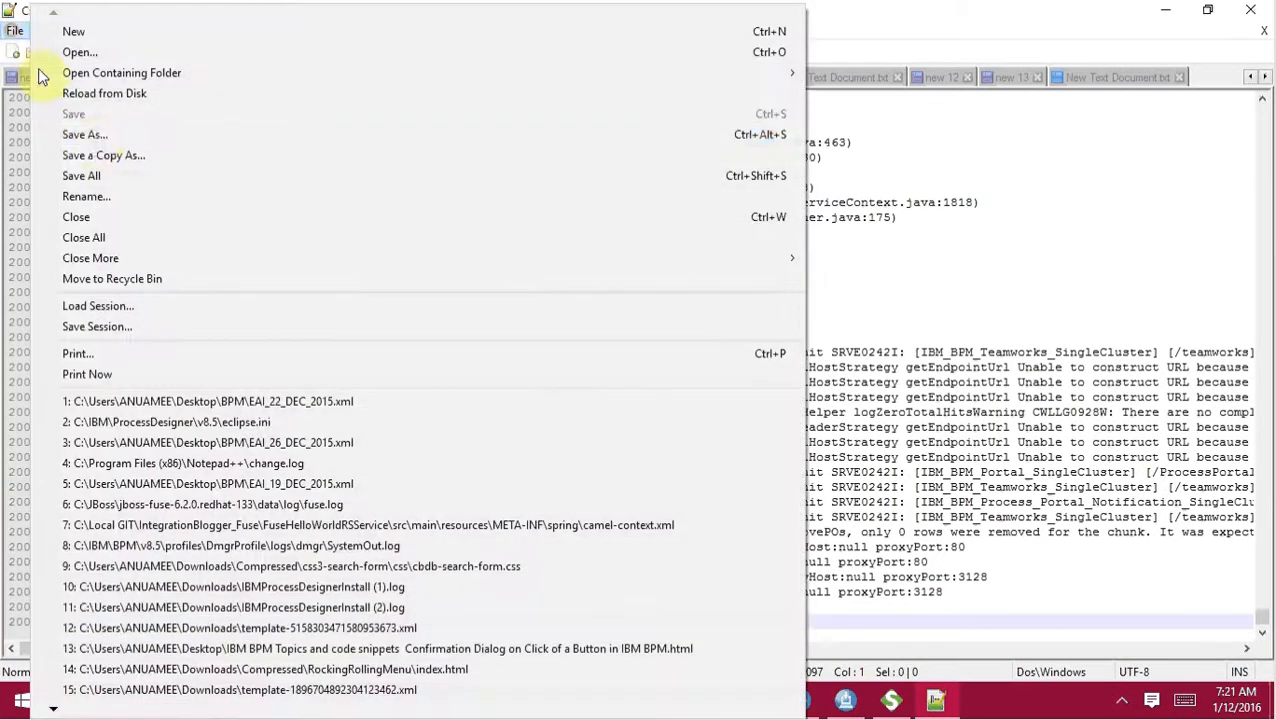
left_click(93, 100)
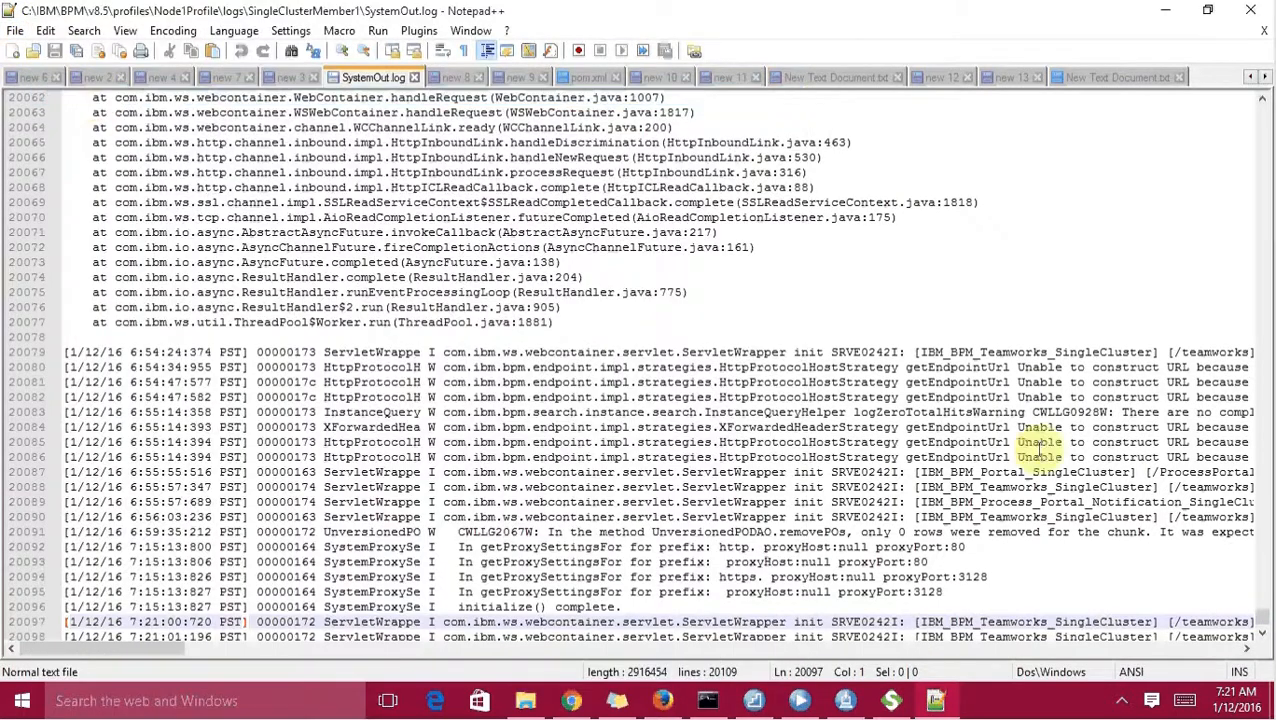
key("ctrl+End")
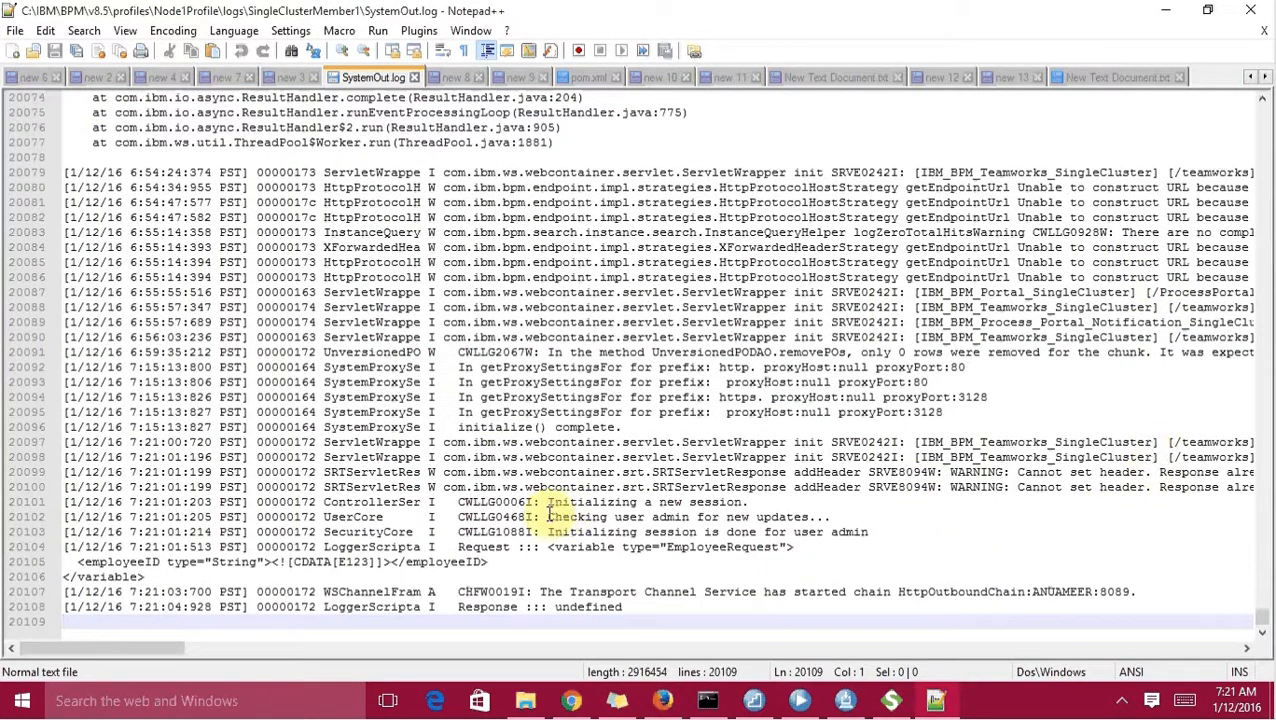
- Examine the logged request's employeeID, the Transport Channel Service entry and the logged response at the end of SystemOut.log
double_click(484, 547)
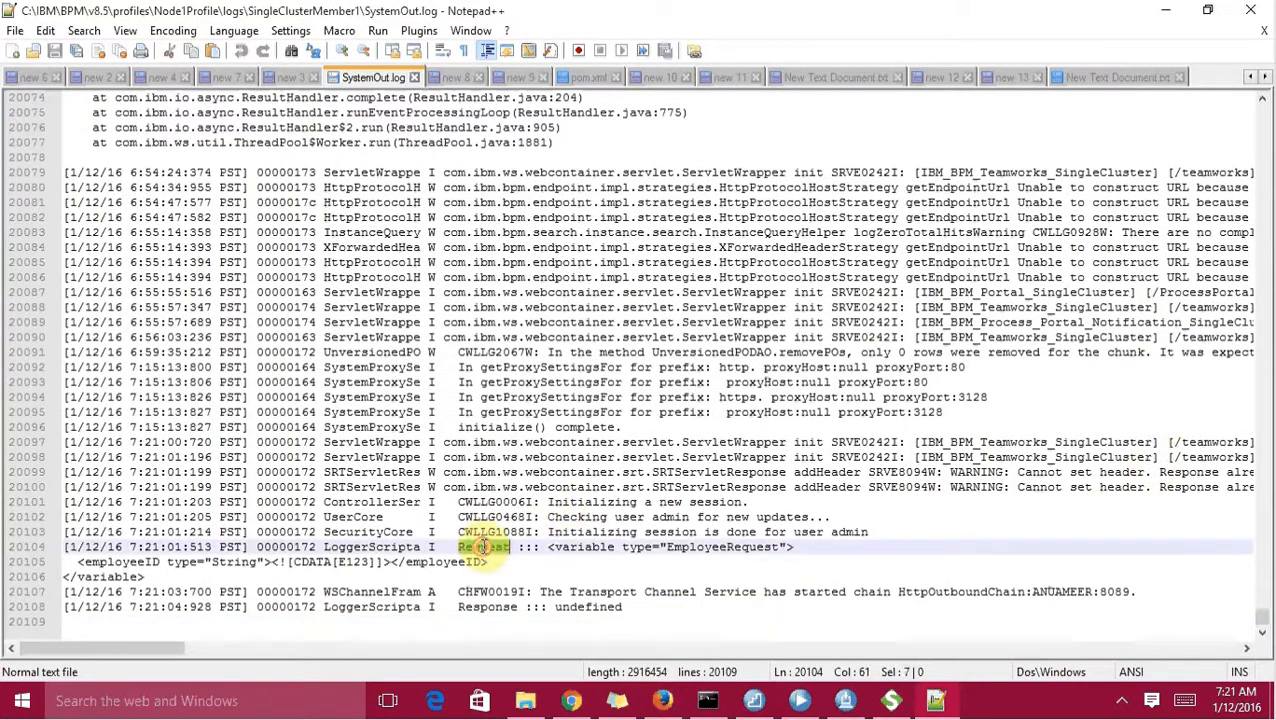
double_click(576, 546)
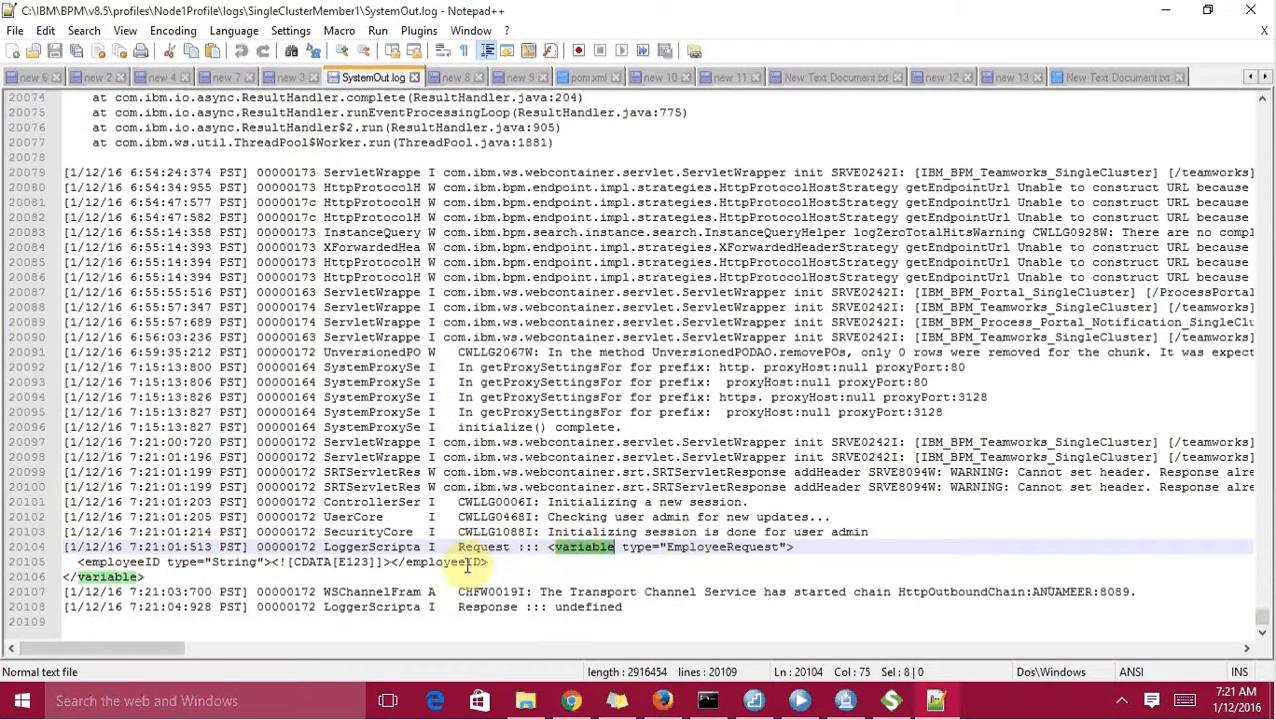
double_click(350, 563)
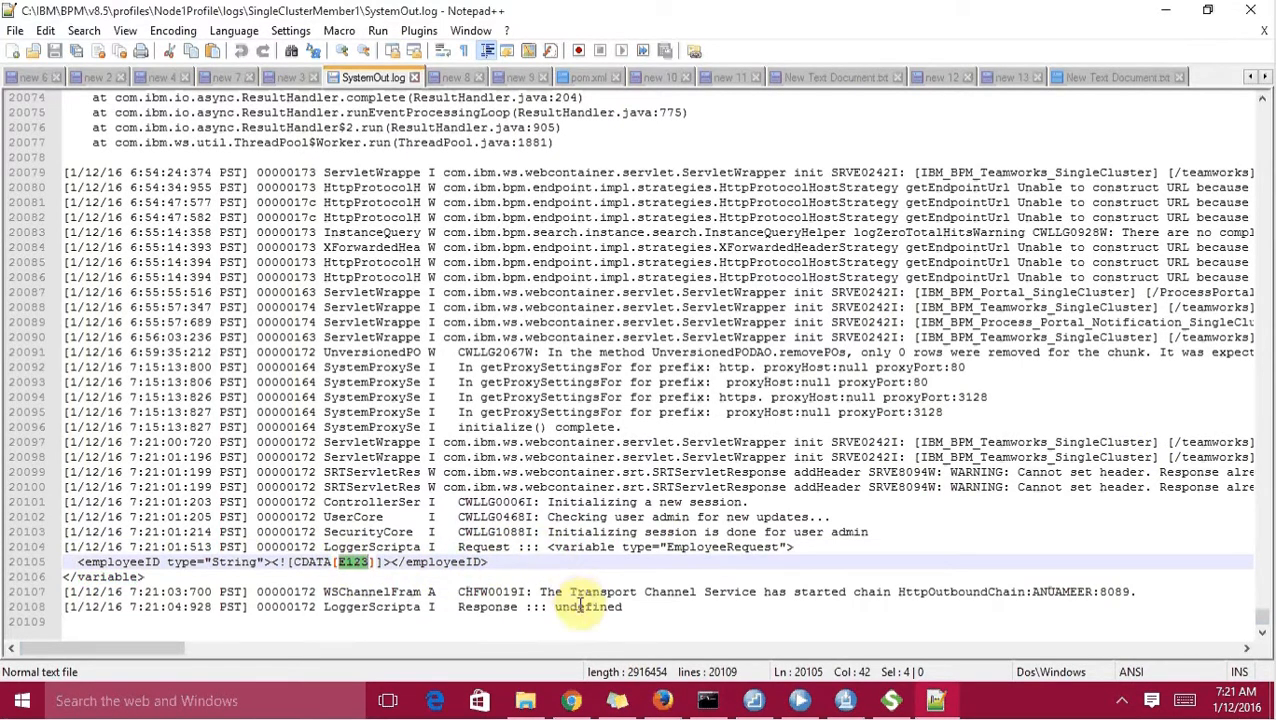
double_click(490, 607)
double_click(605, 591)
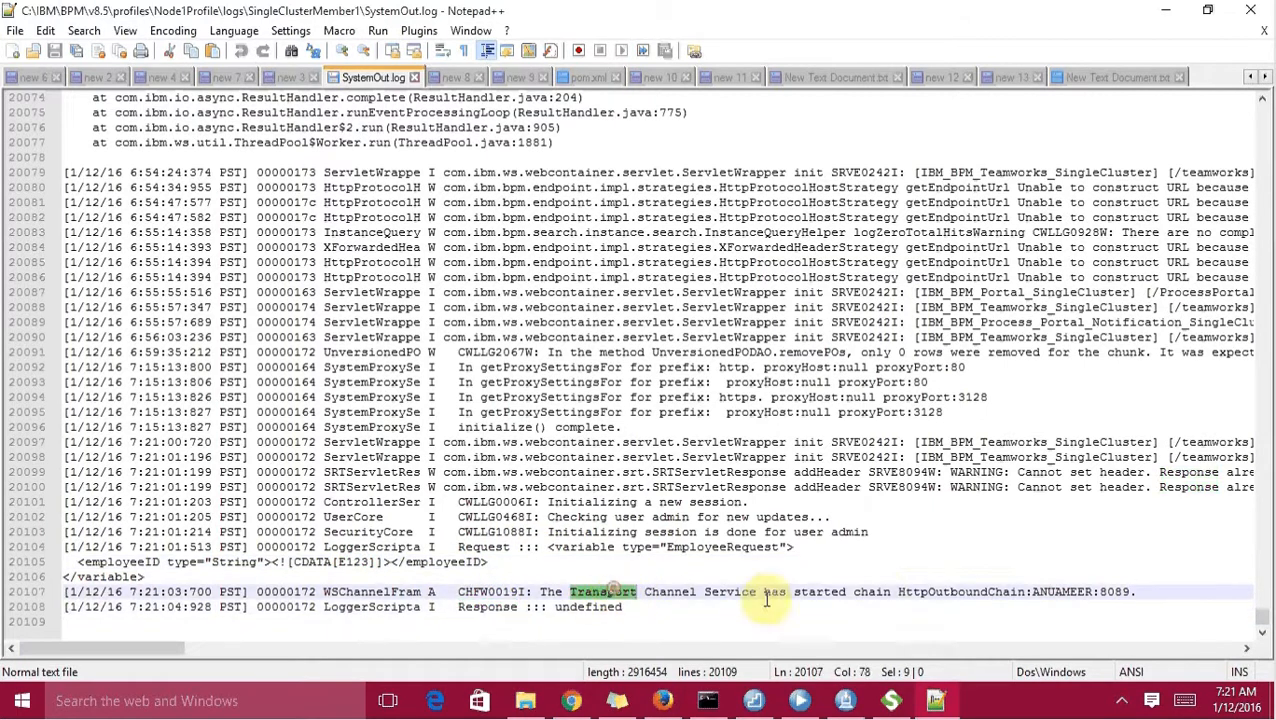
left_click_drag(897, 592, 1128, 593)
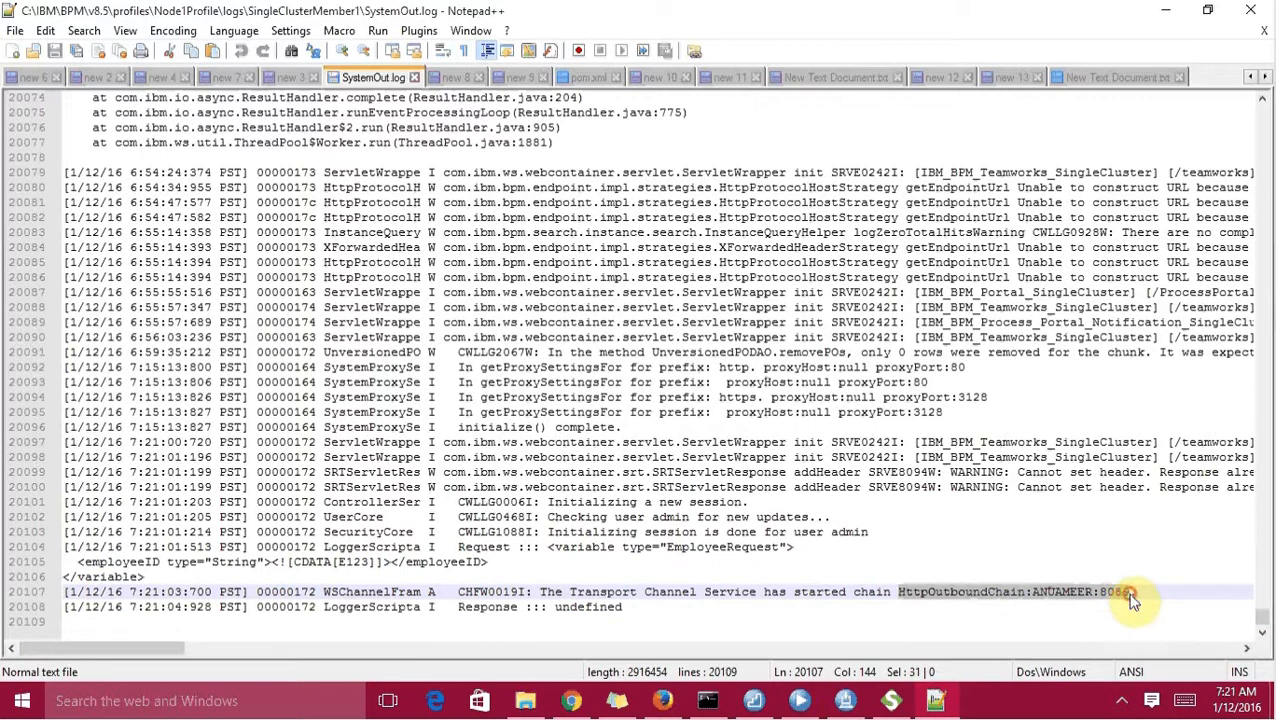
double_click(1088, 596)
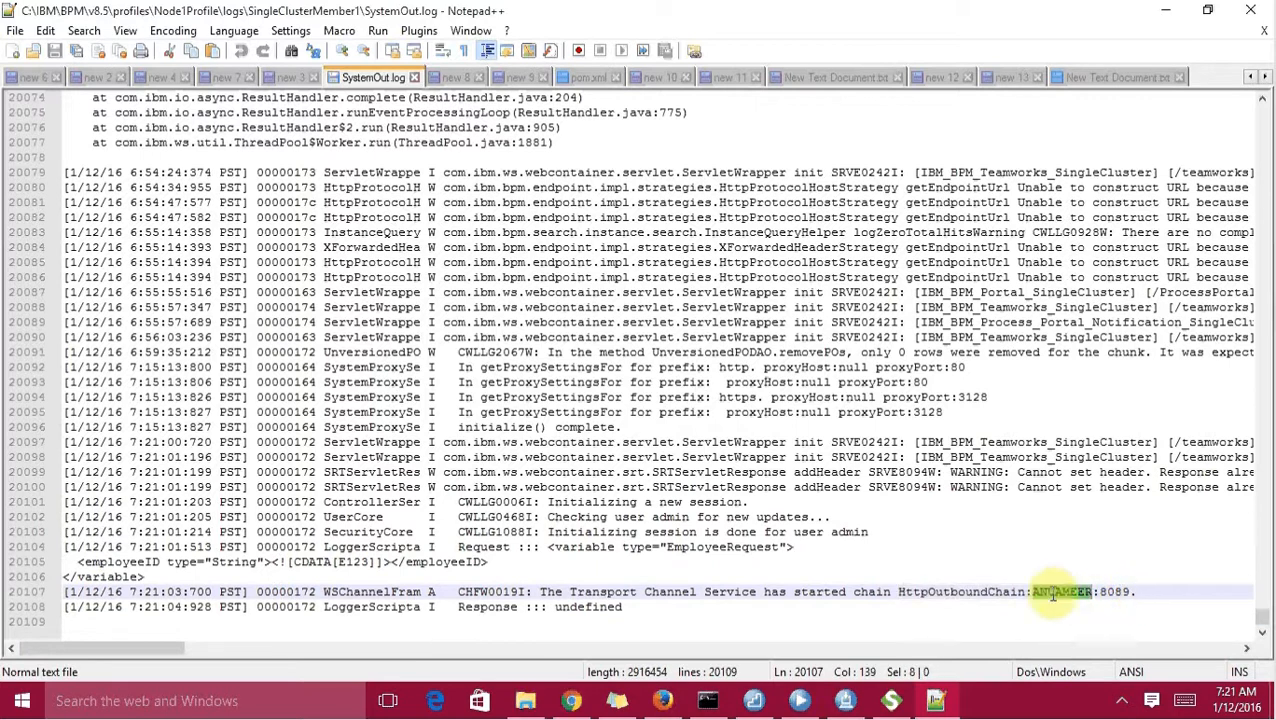
double_click(576, 607)
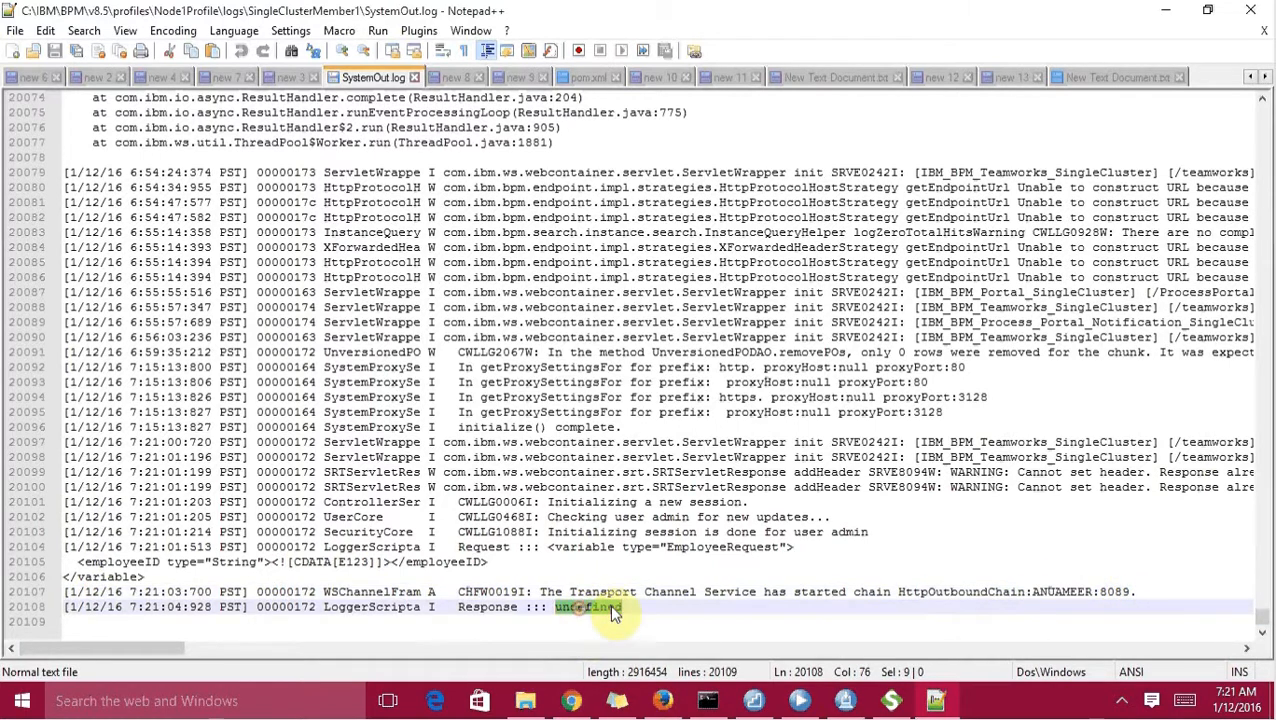
- In IBM Process Designer, map the Invoke Employee Service step's Request input to tw.local.request
left_click(800, 703)
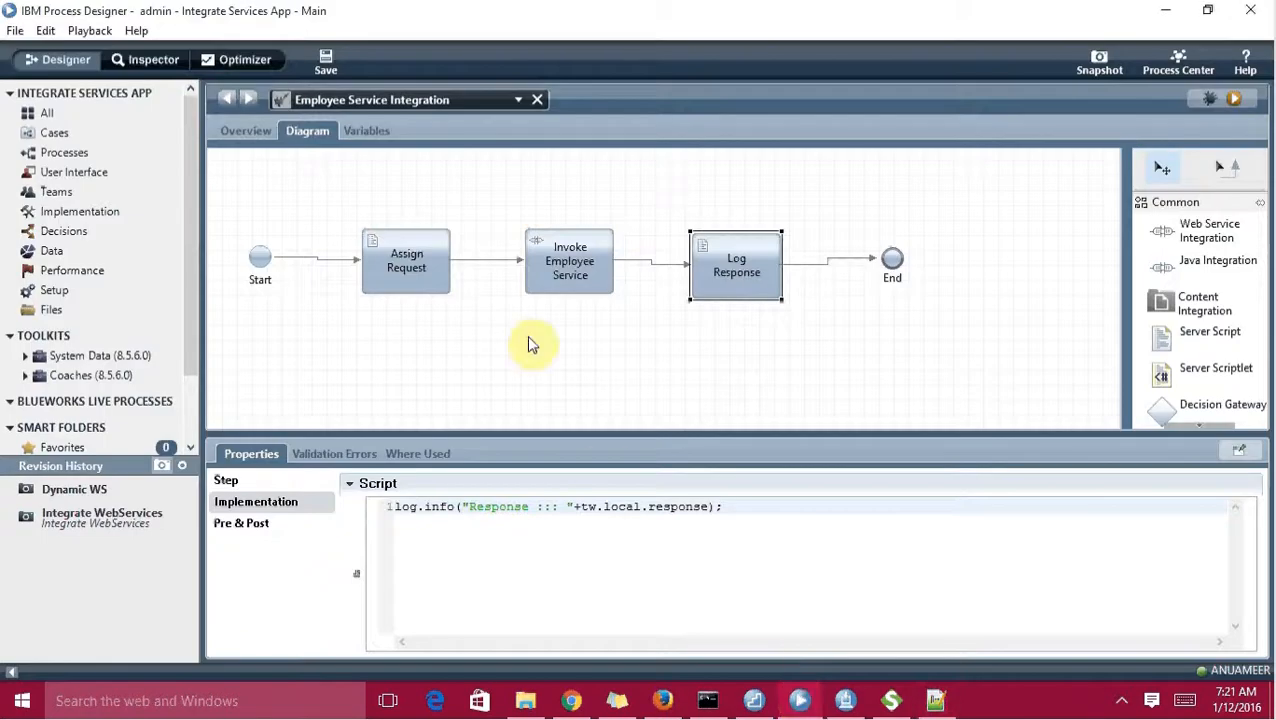
left_click(562, 266)
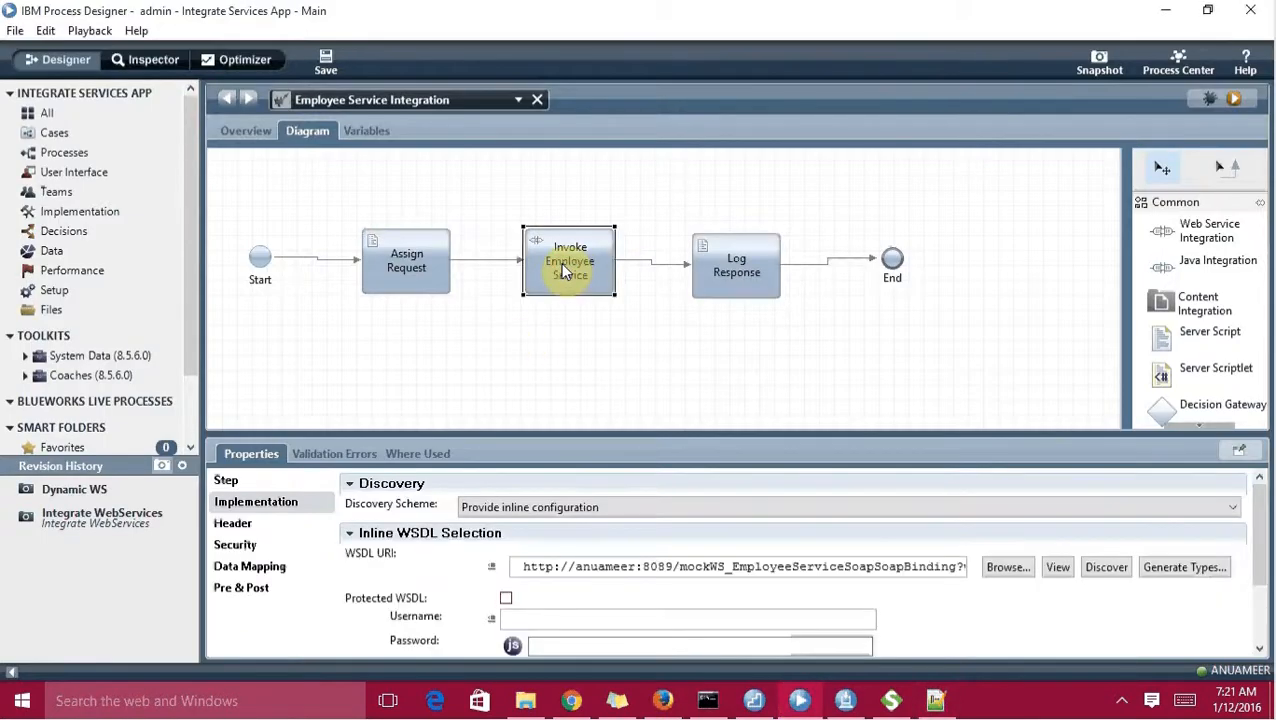
left_click(258, 569)
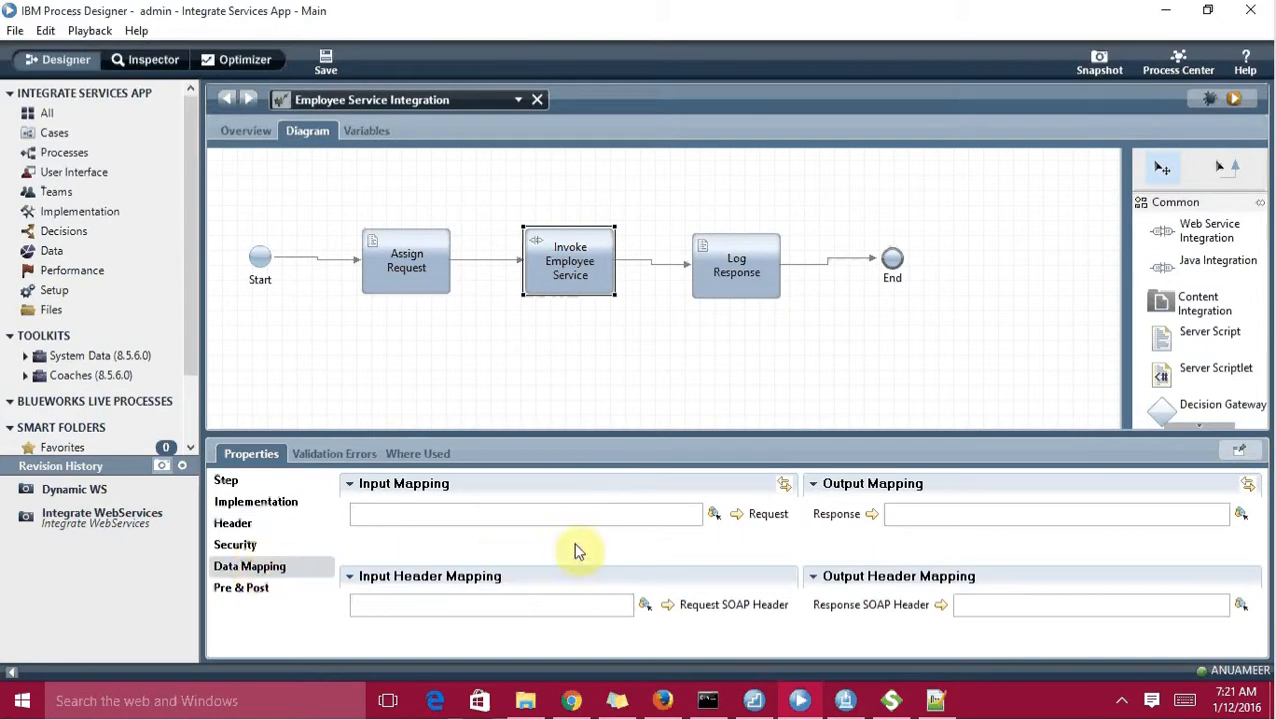
left_click(713, 514)
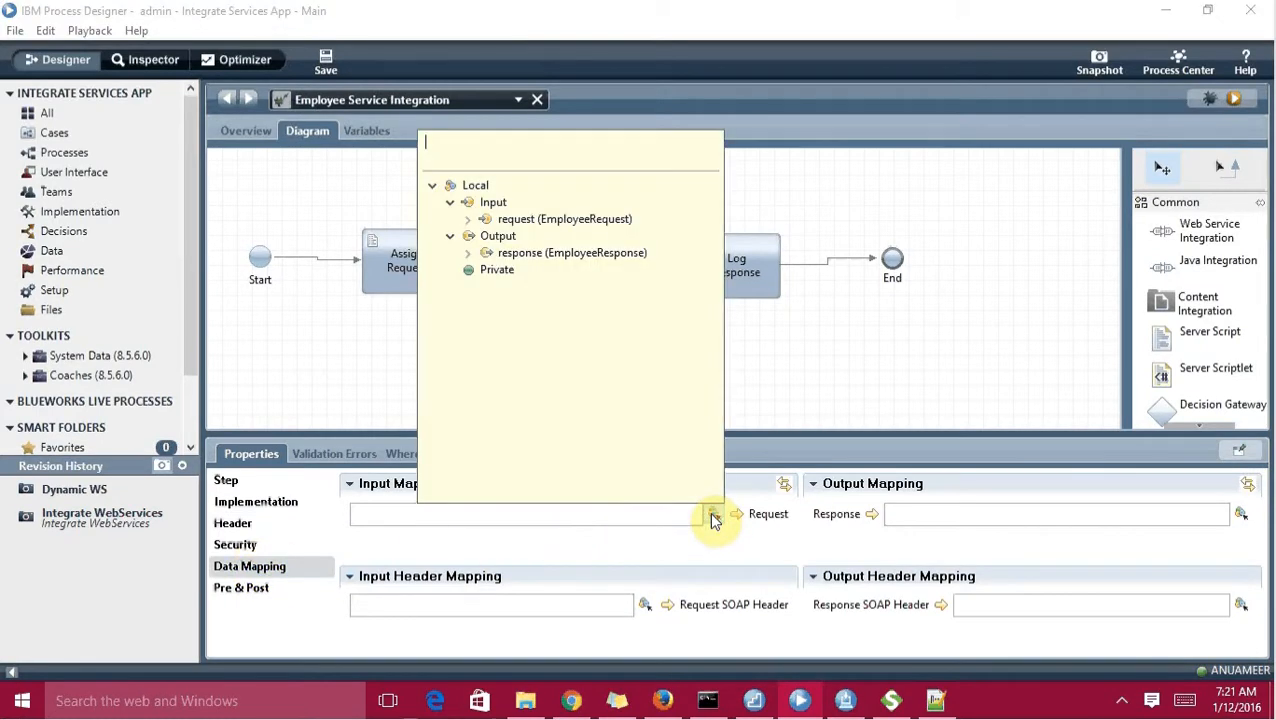
left_click(510, 219)
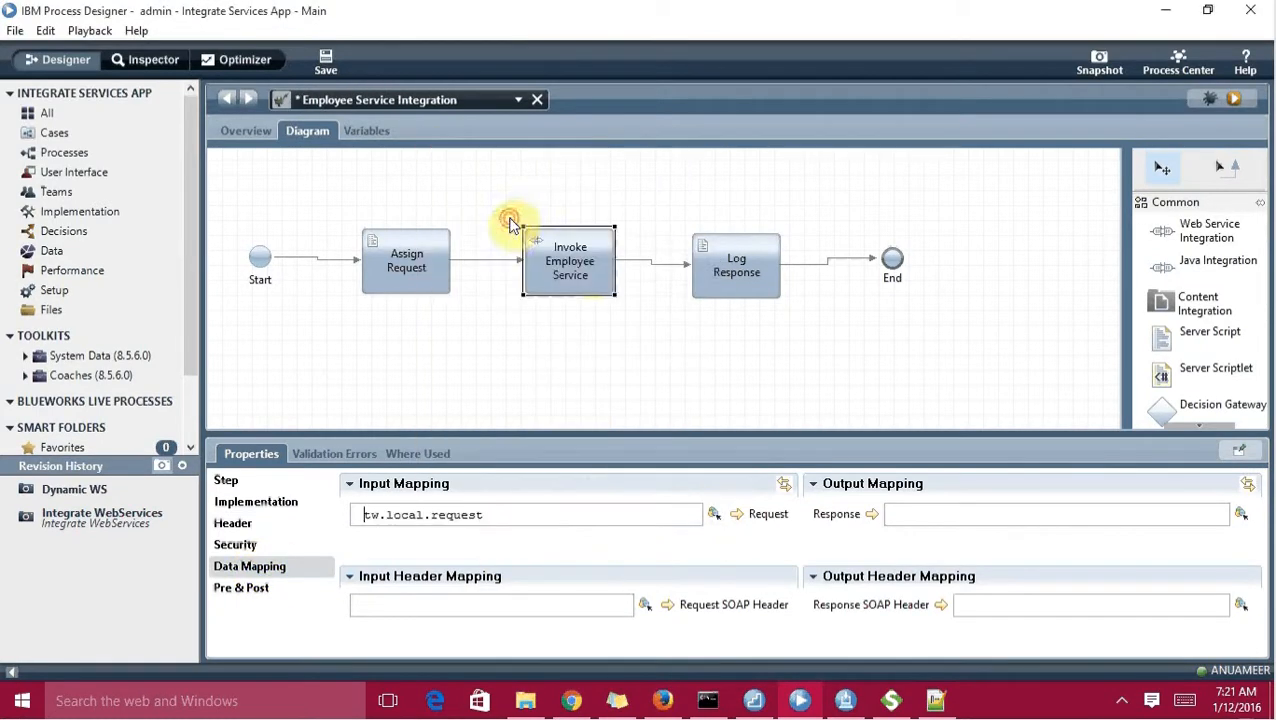
double_click(470, 514)
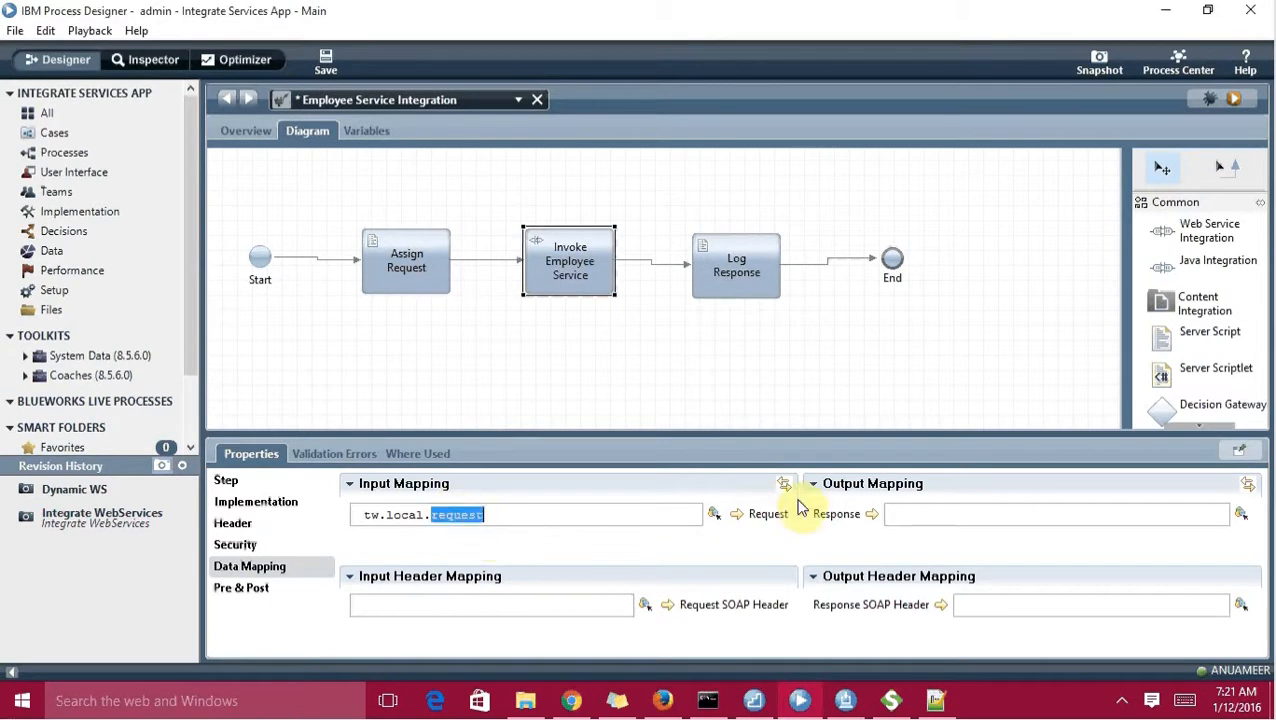
- Map the Invoke Employee Service step's Response output to tw.local.response and save the service
left_click(1241, 514)
left_click(1057, 256)
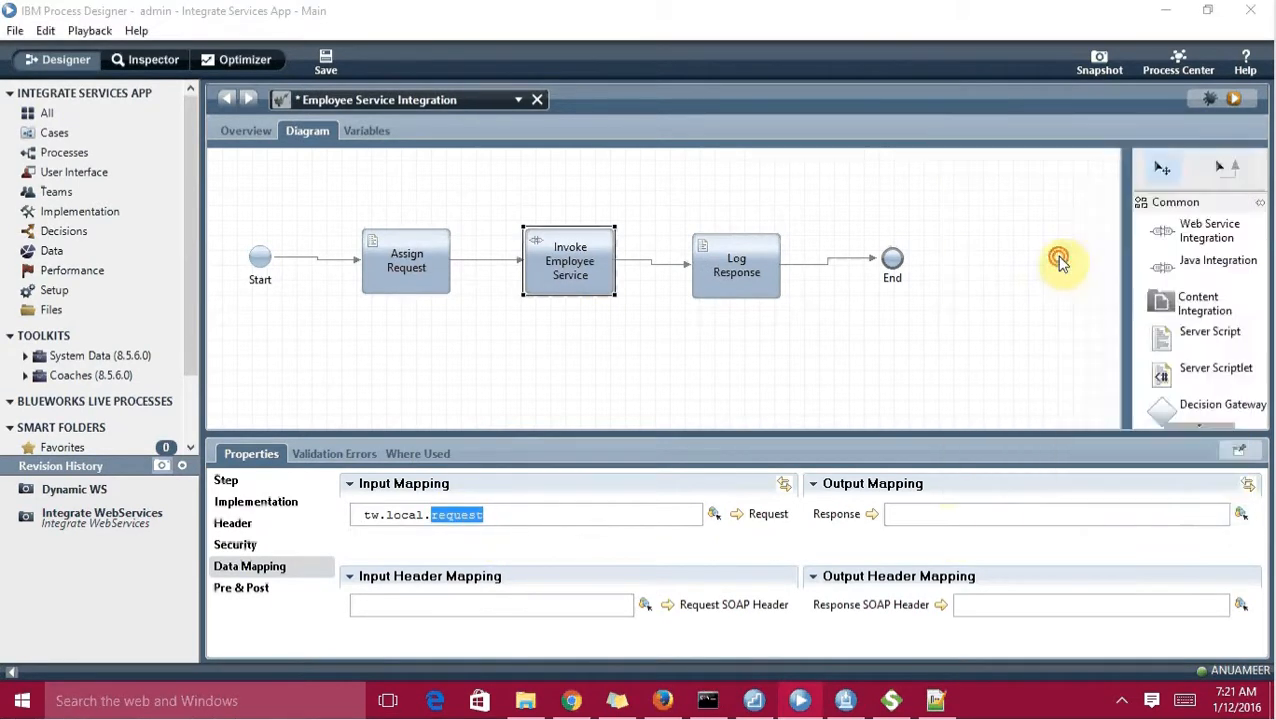
double_click(985, 515)
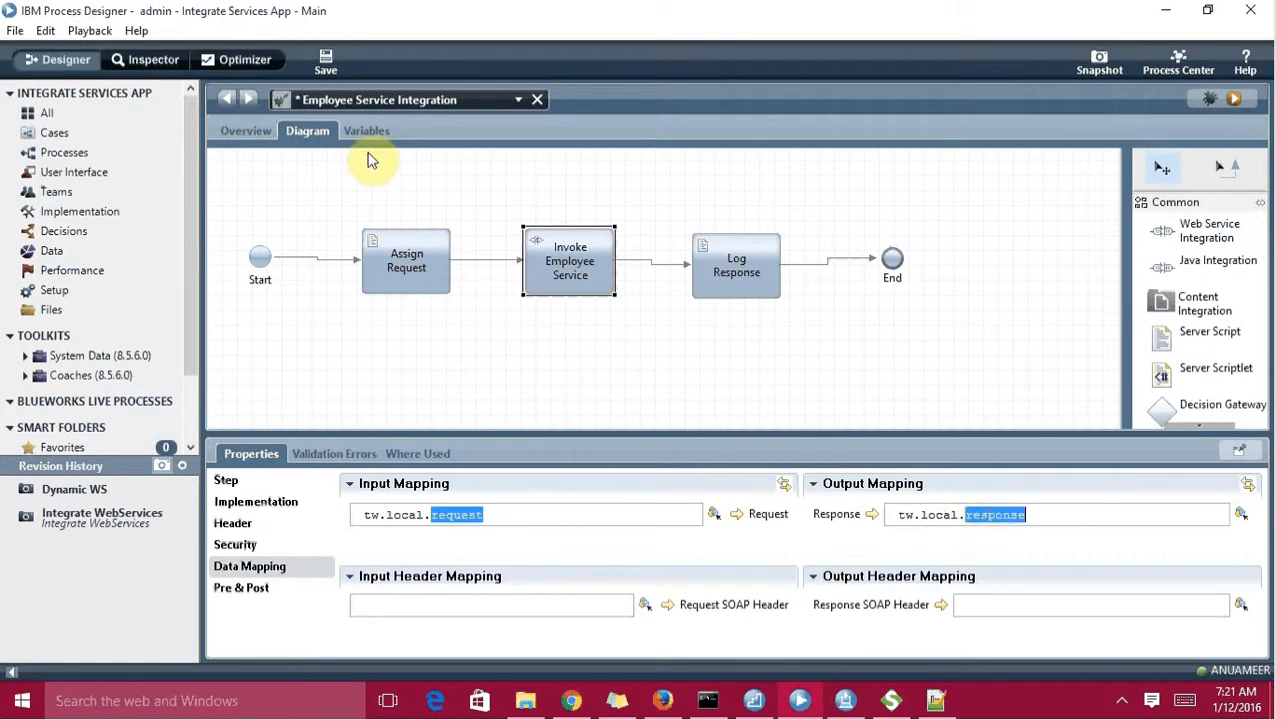
left_click(327, 62)
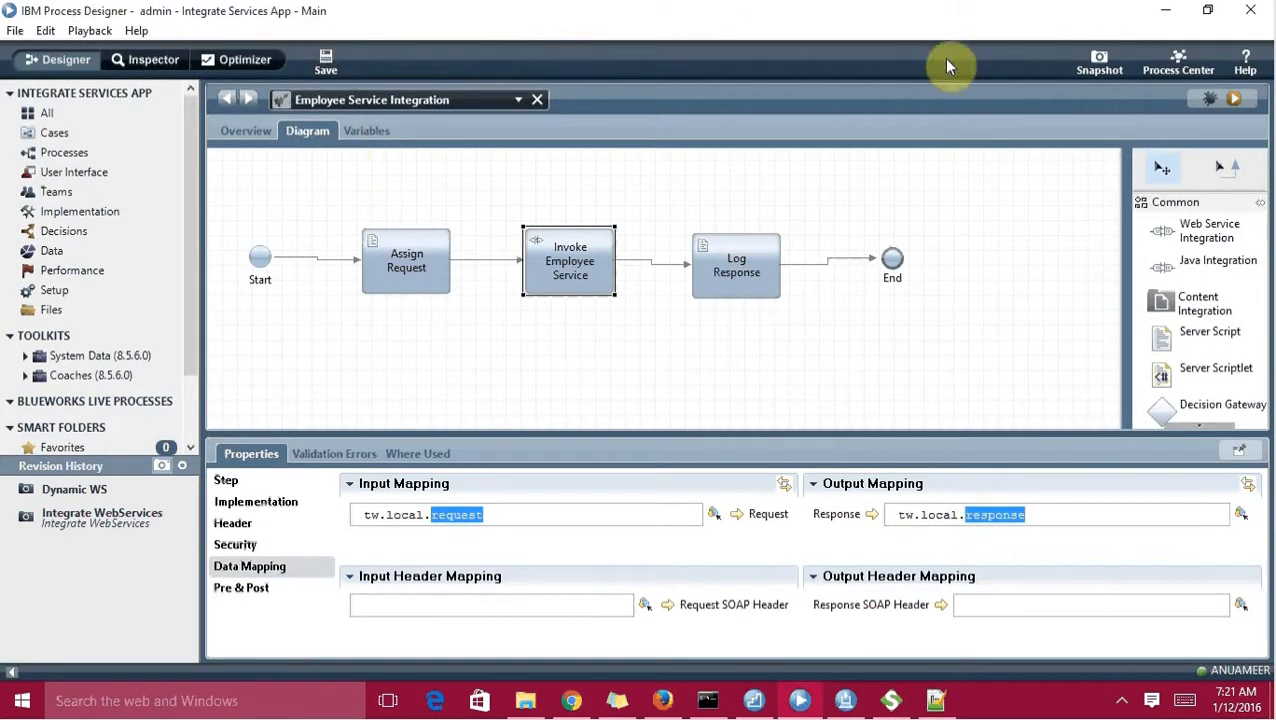
- Run the integration service again and reload the modified SystemOut.log in Notepad++, showing its last lines
left_click(1234, 98)
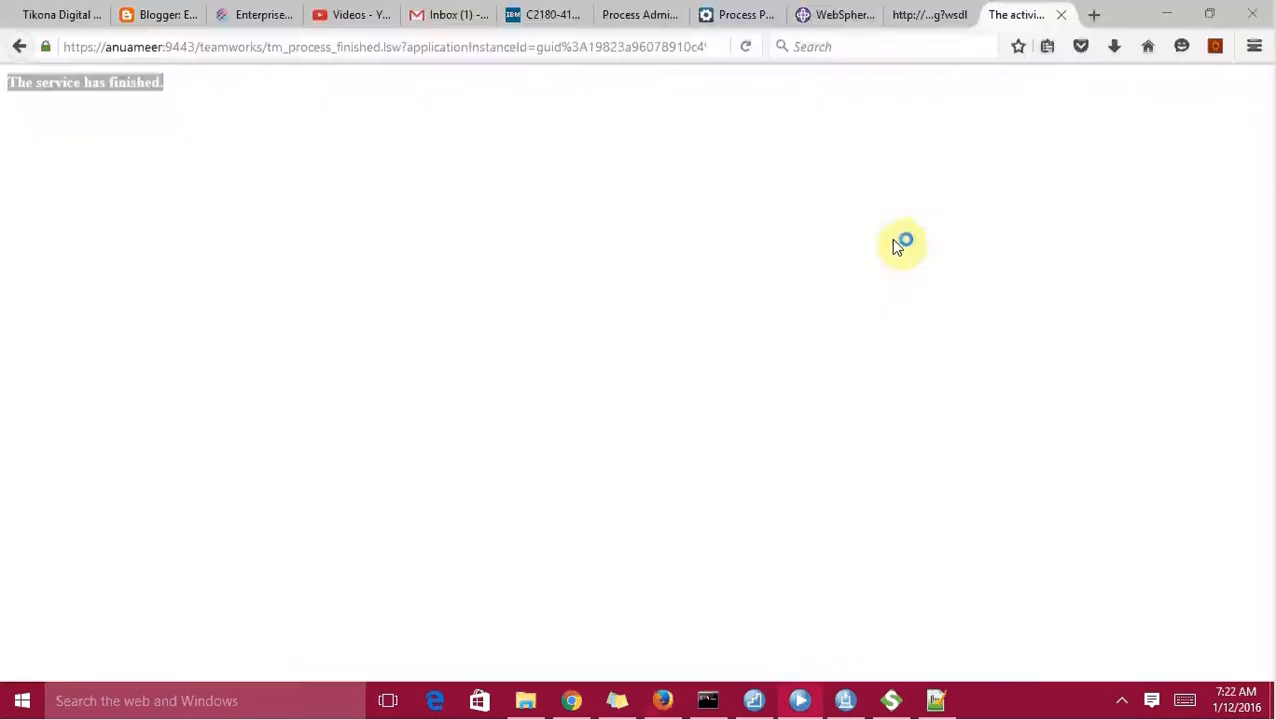
double_click(95, 84)
left_click(938, 690)
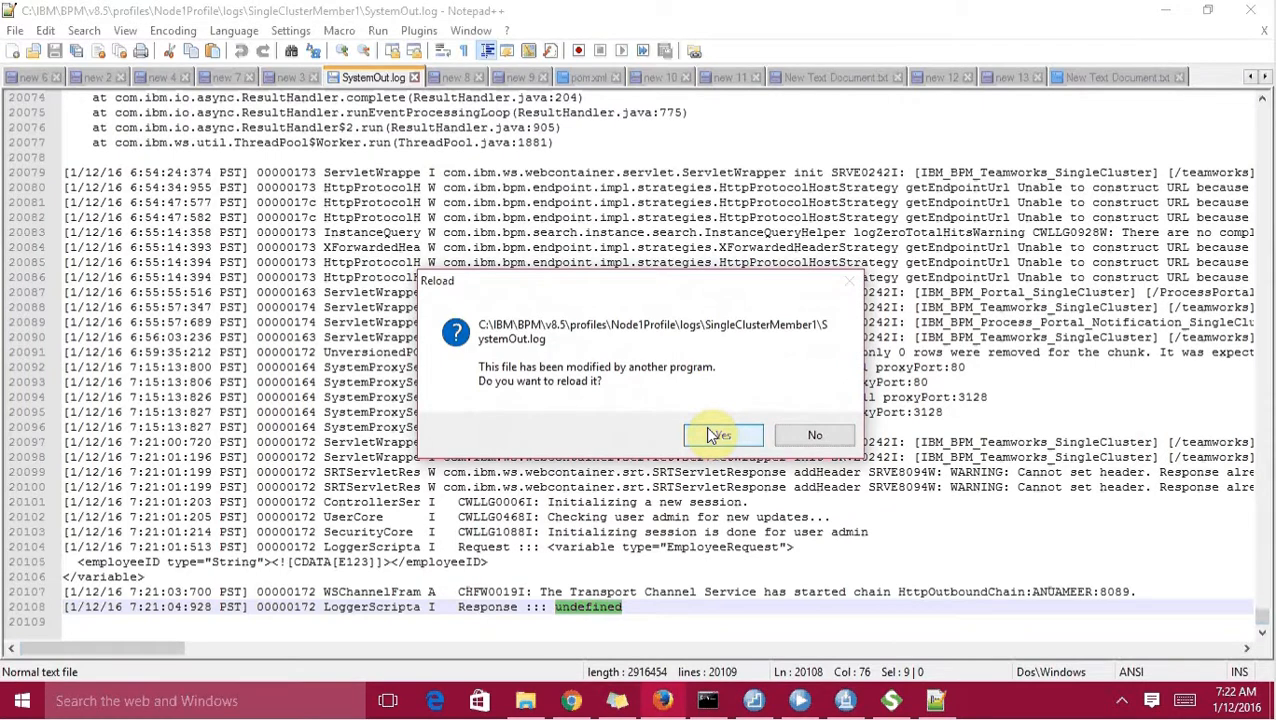
left_click(718, 436)
key("ctrl+End")
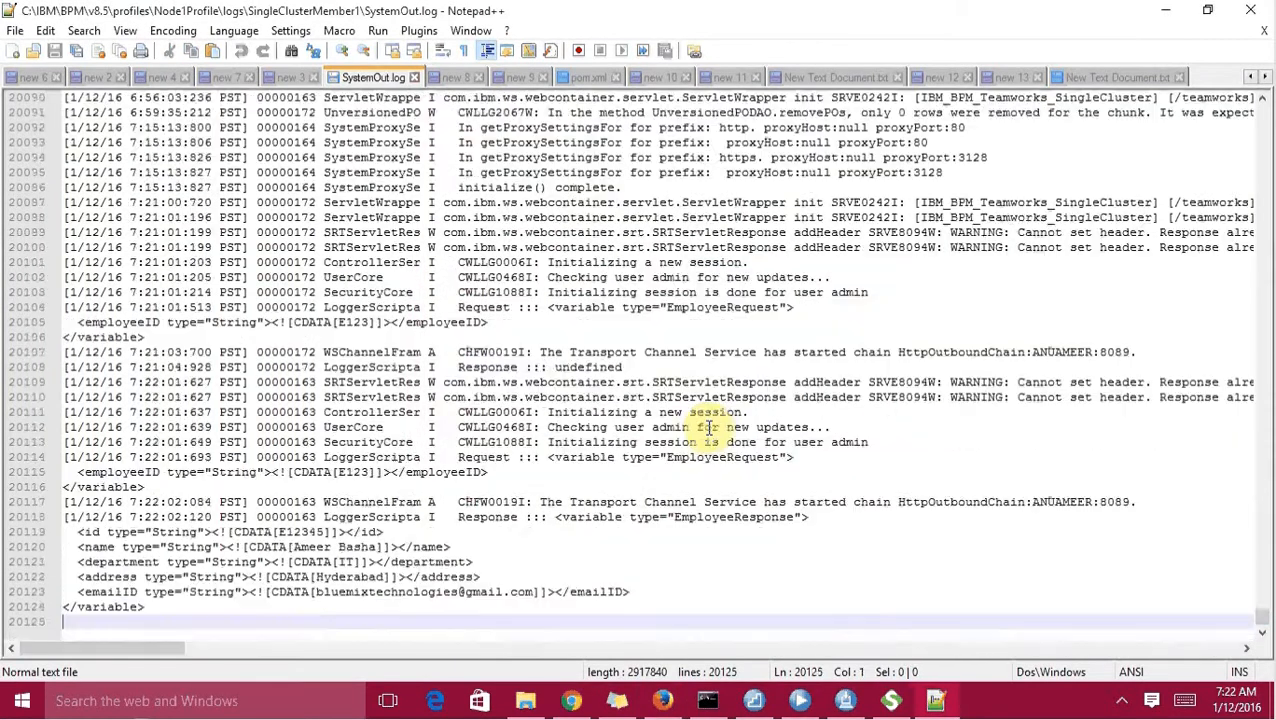
- Examine the newest Request entry in SystemOut.log, checking its EmployeeRequest type and employeeID value
double_click(478, 456)
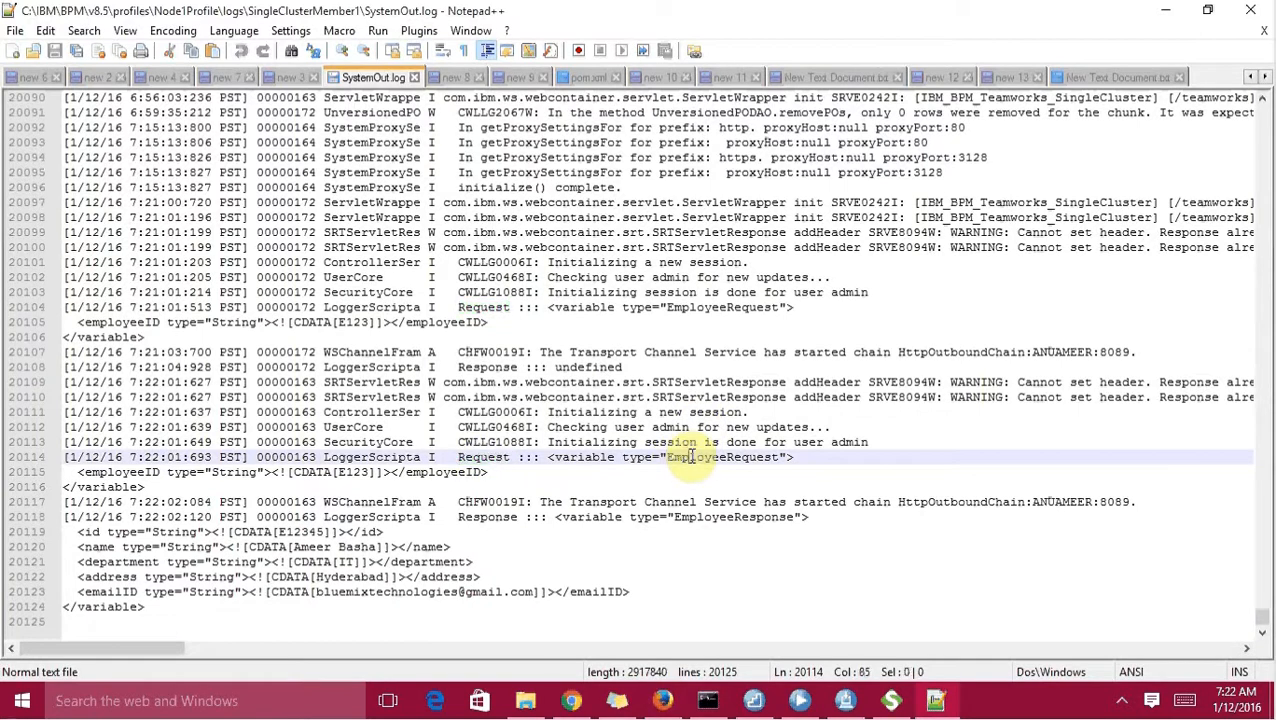
double_click(692, 460)
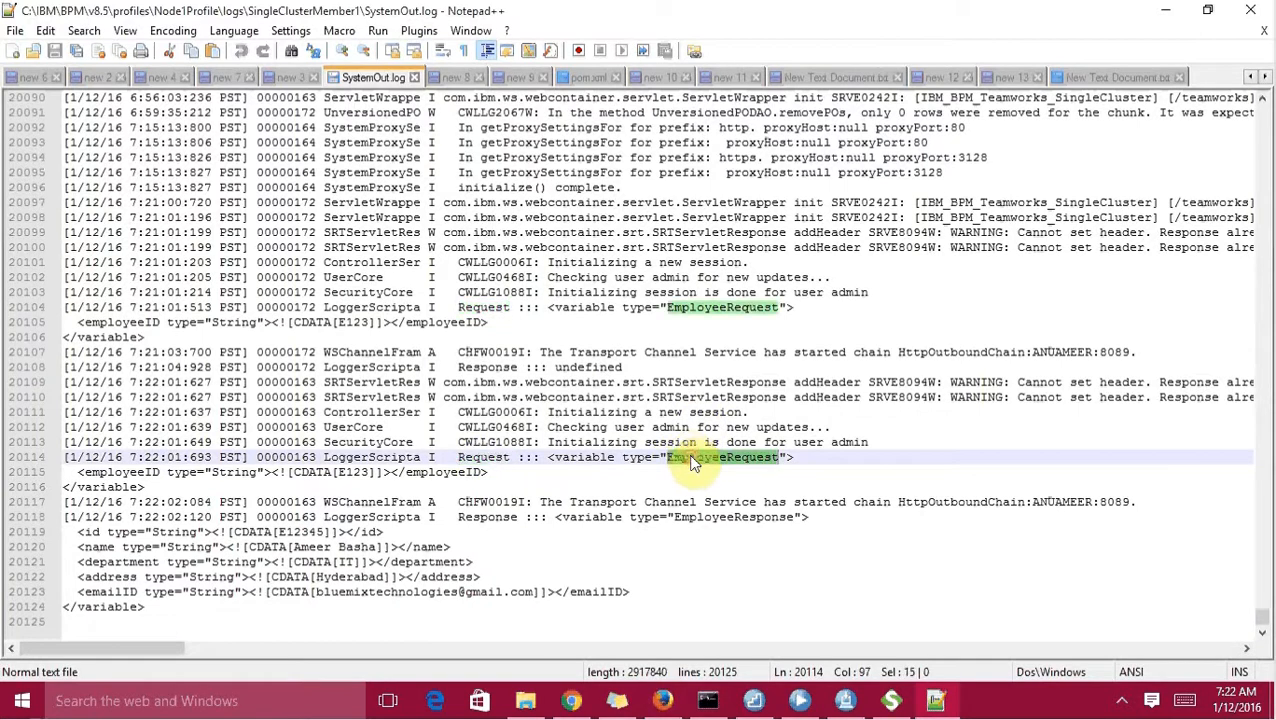
double_click(350, 472)
double_click(124, 471)
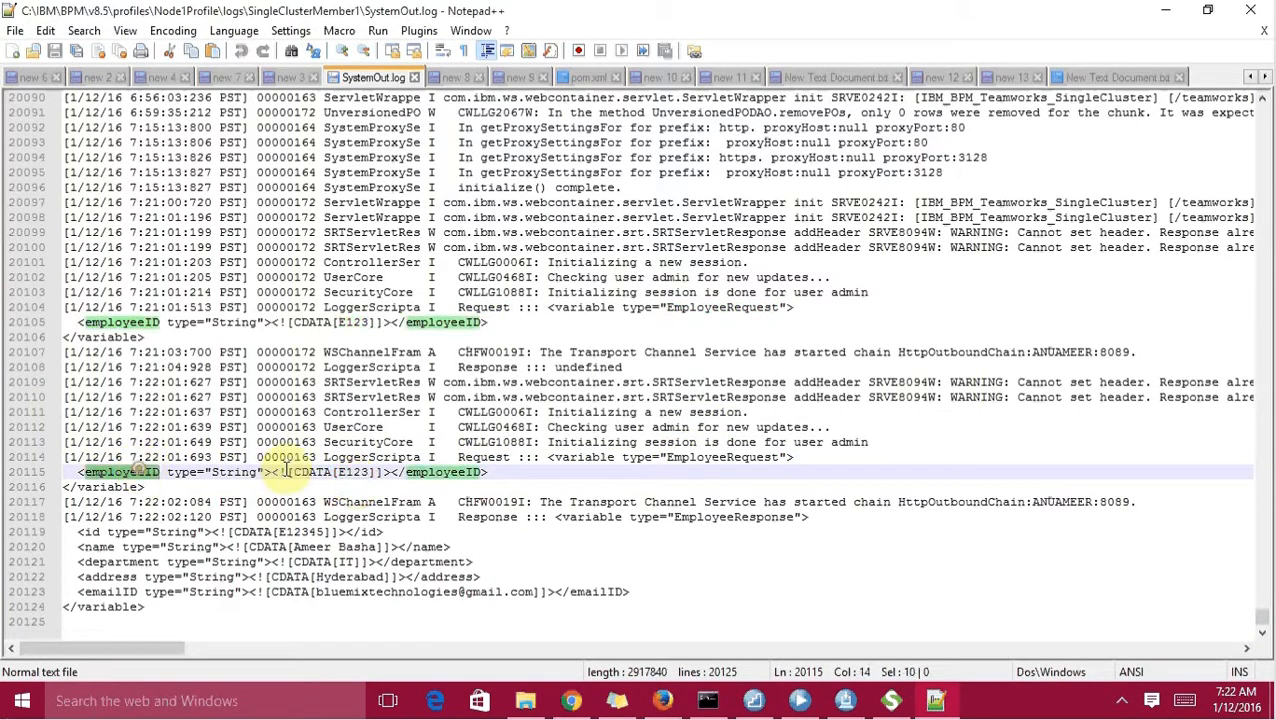
double_click(350, 471)
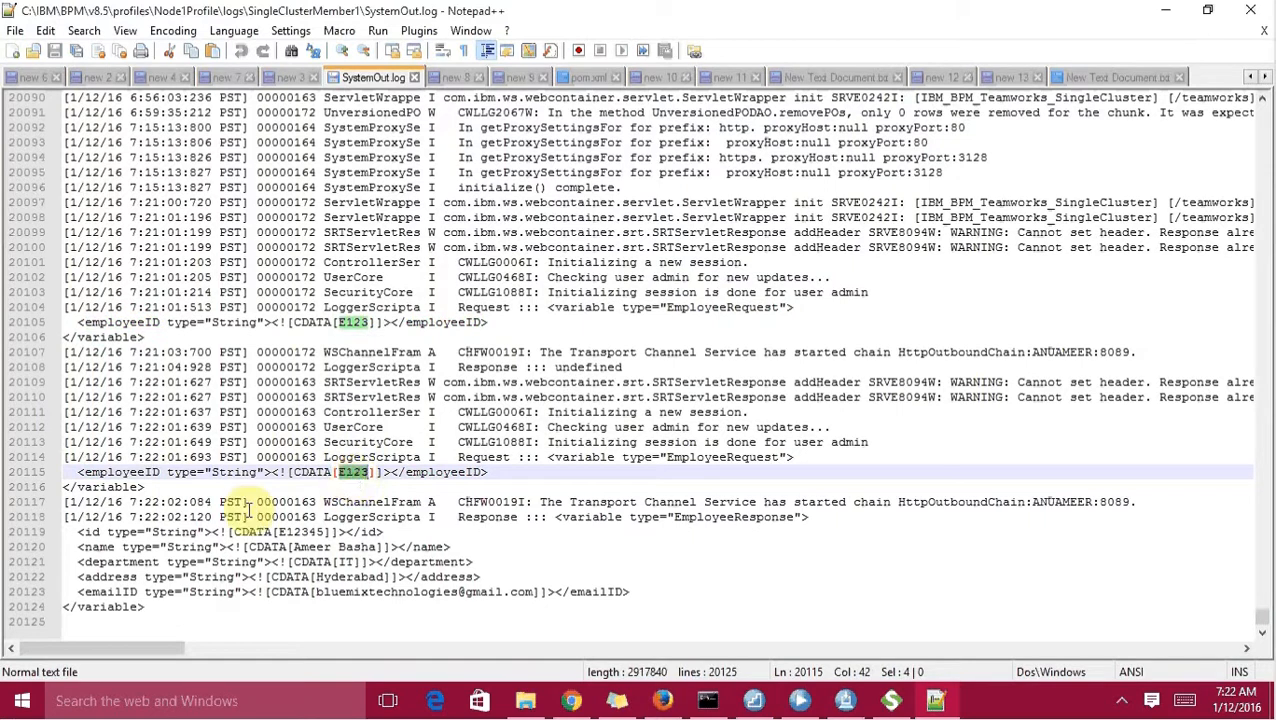
- Examine the newest Response entry in SystemOut.log, checking the EmployeeResponse type and its id, name and address fields
double_click(500, 517)
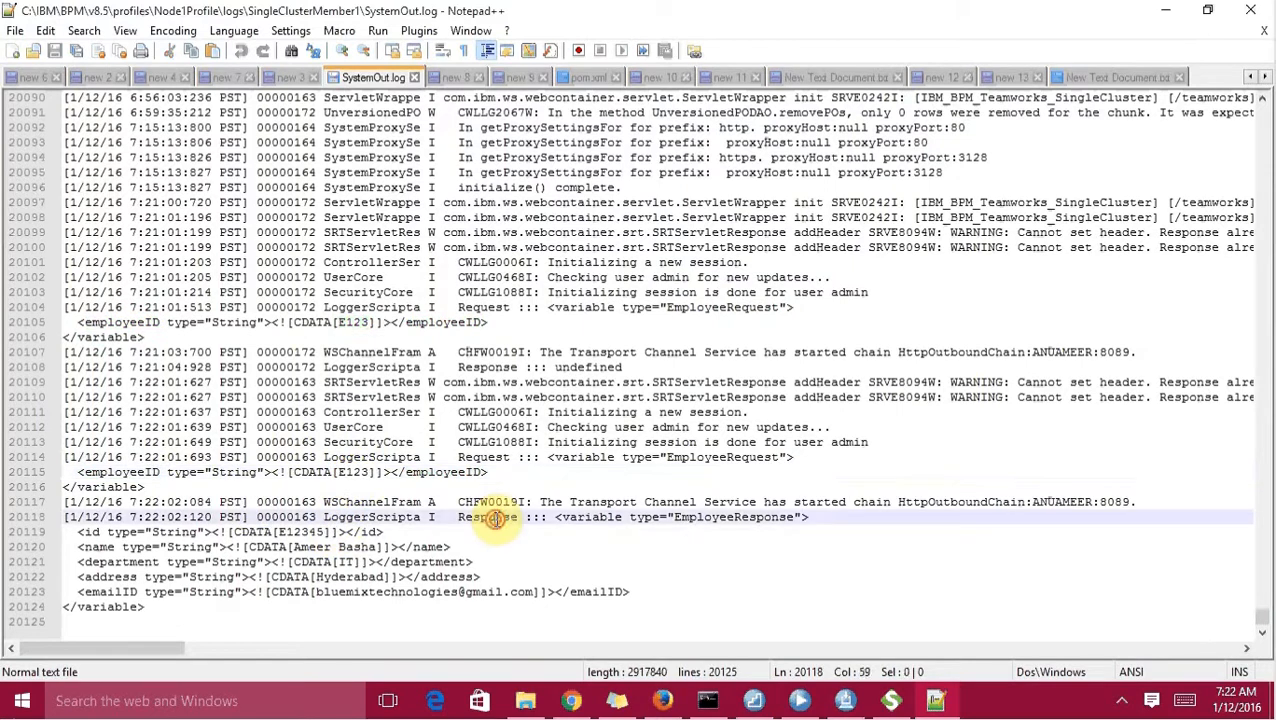
double_click(721, 519)
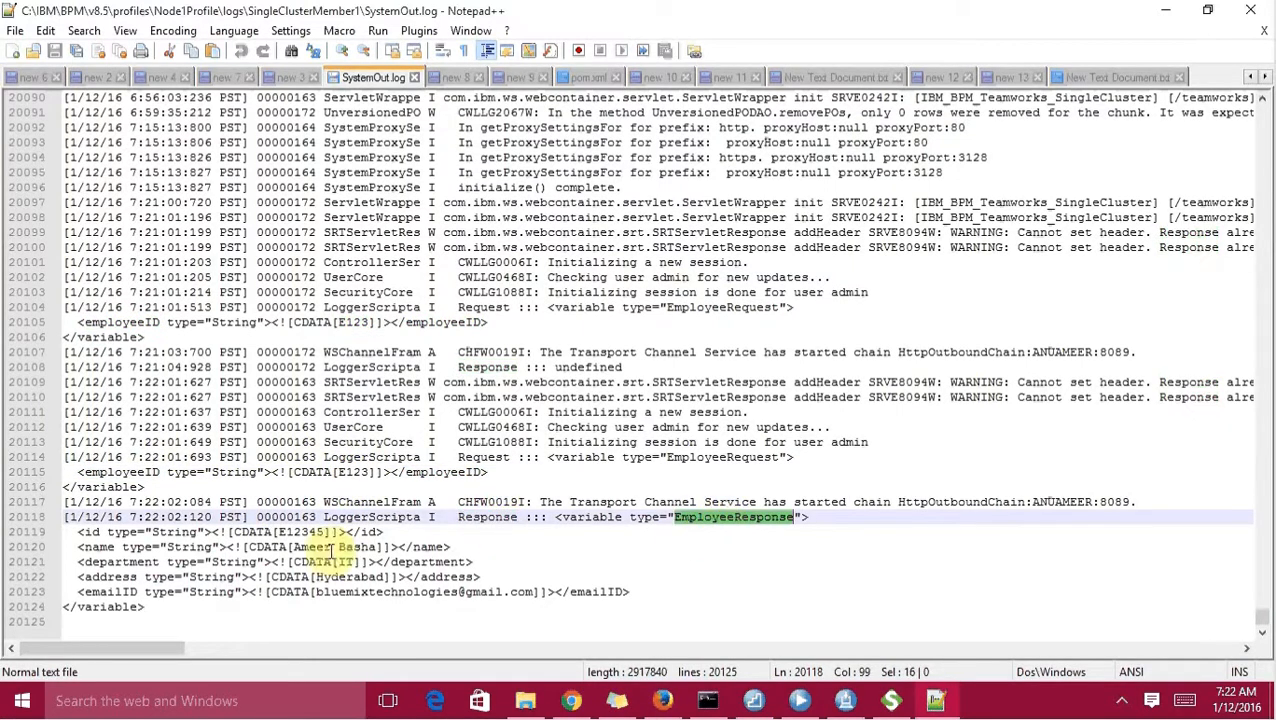
double_click(92, 532)
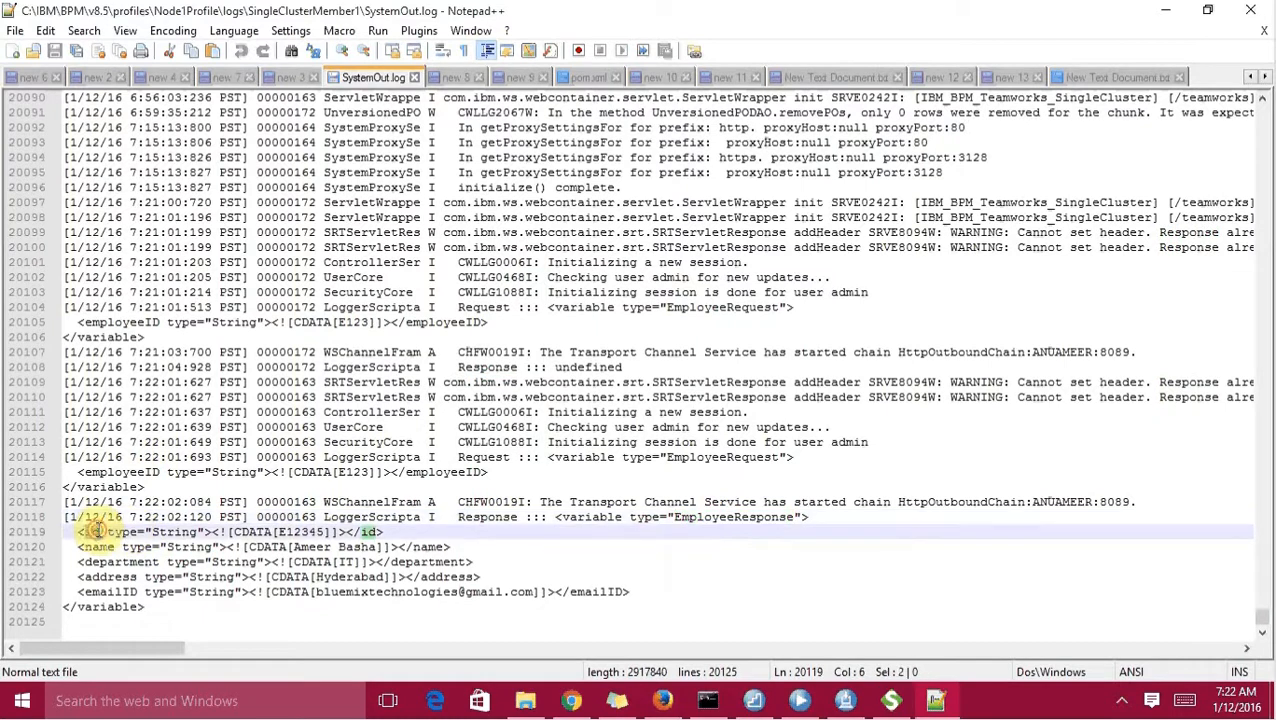
double_click(297, 532)
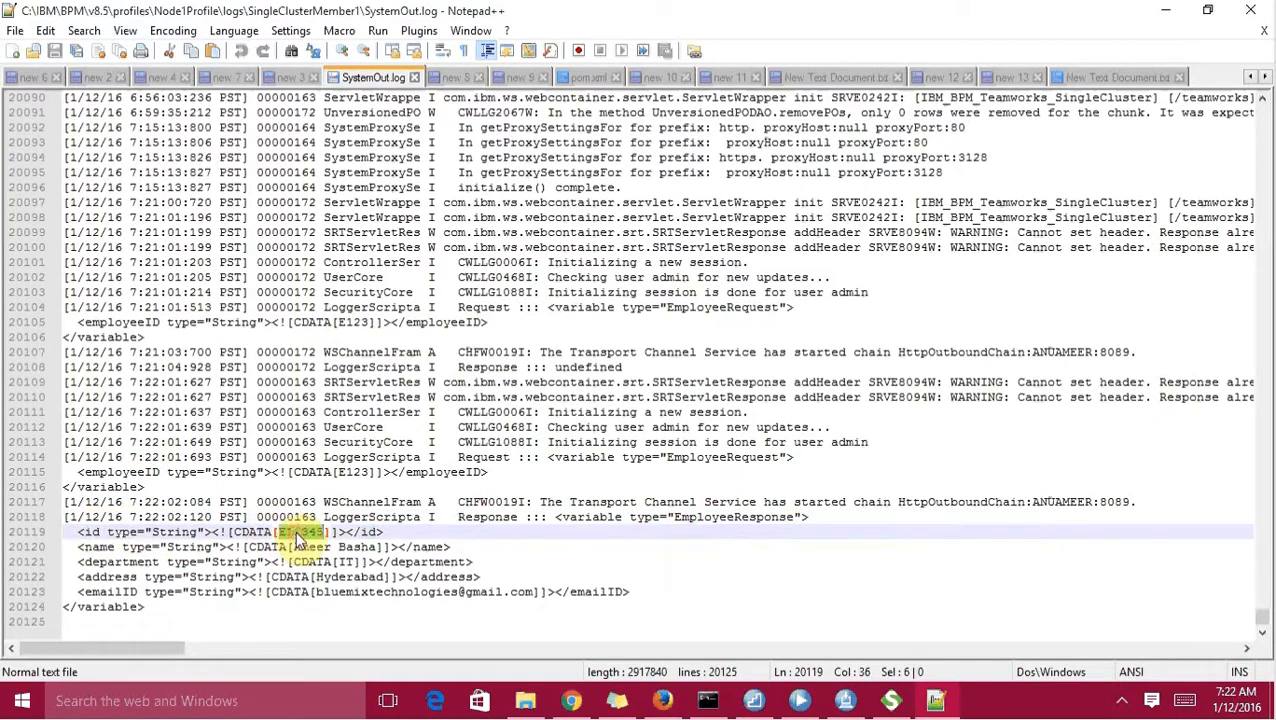
double_click(100, 547)
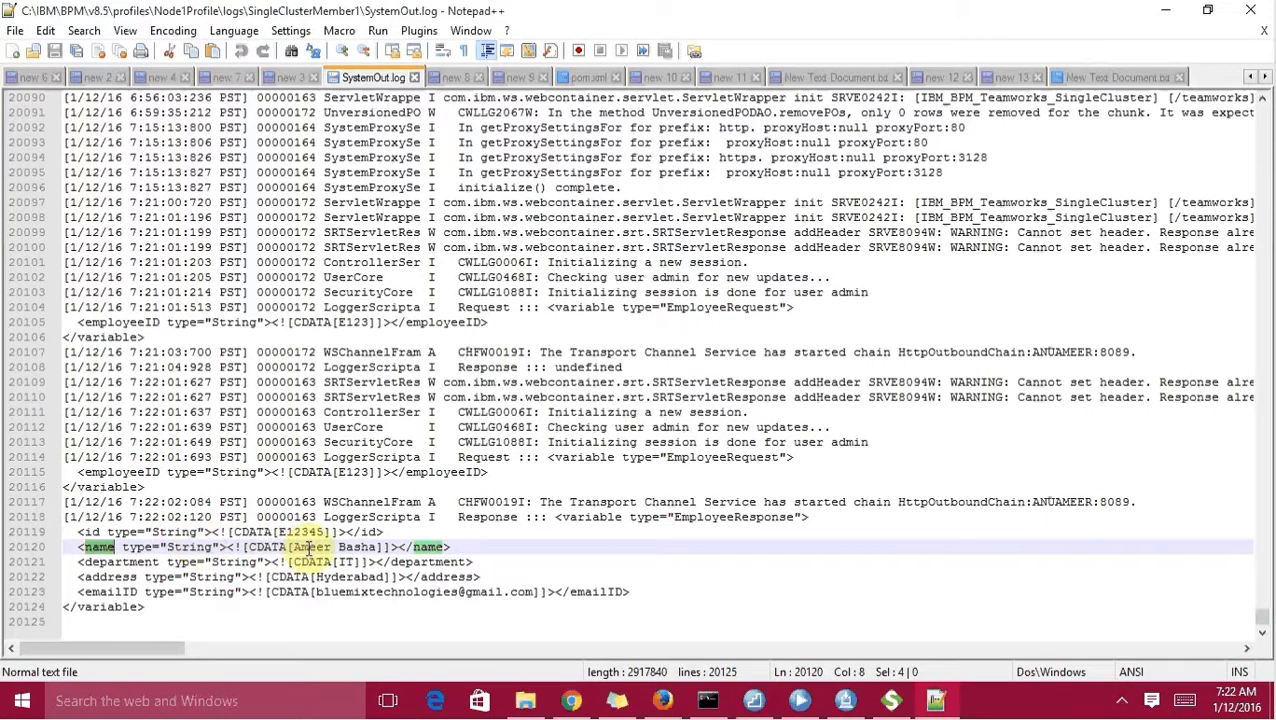
double_click(350, 577)
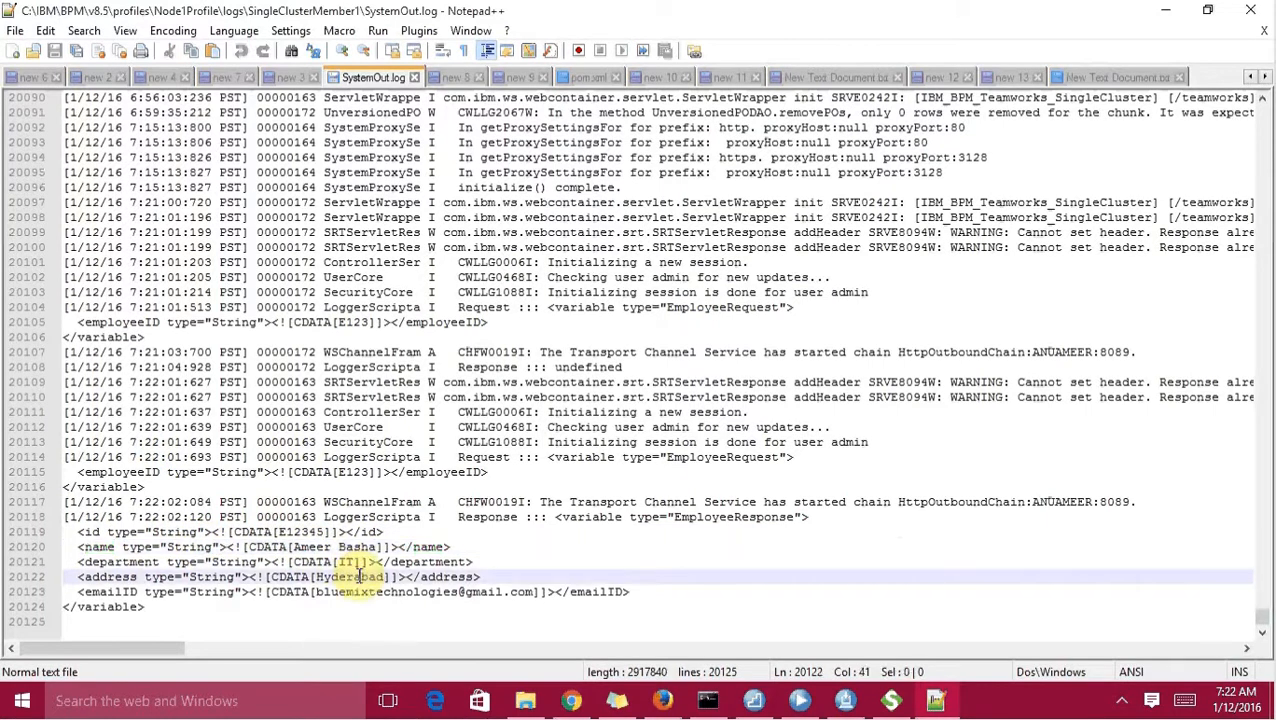
- Check the department and emailID fields of the newest EmployeeResponse entry in SystemOut.log
double_click(345, 562)
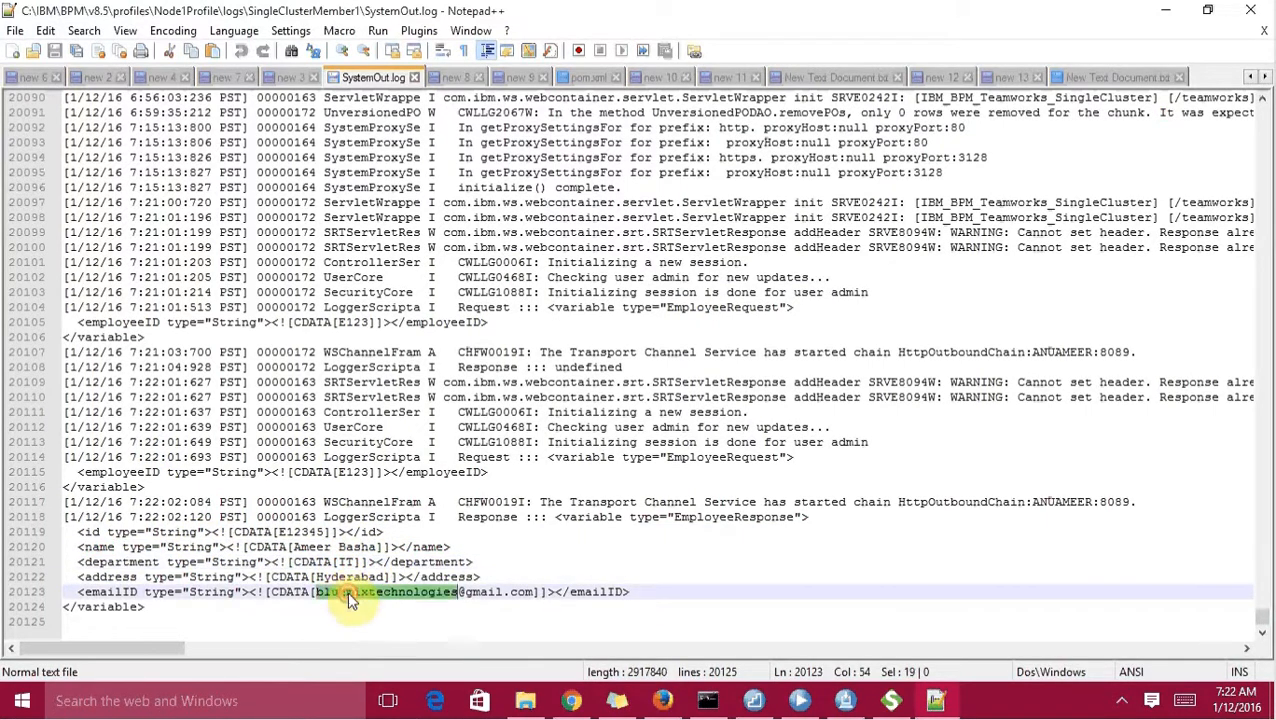
triple_click(347, 592)
left_click(347, 592)
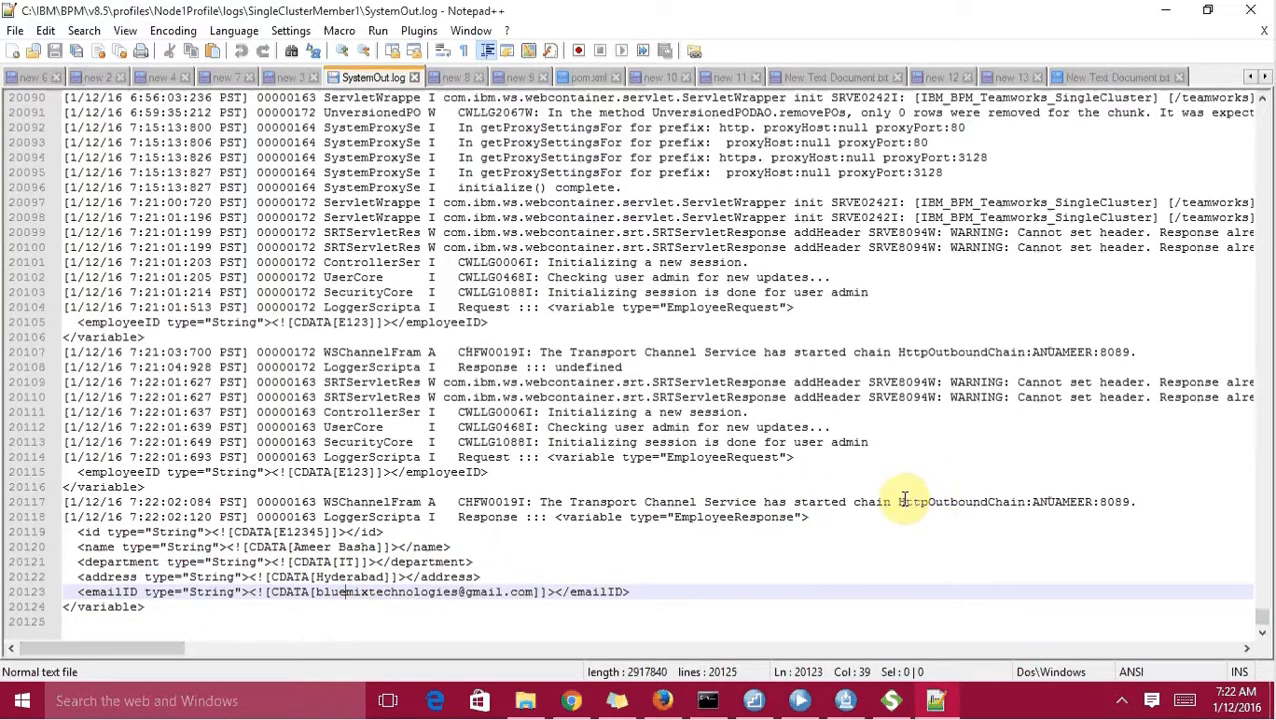
- Check the HttpOutboundChain host and port in the newest Transport Channel Service log line, and switch back to IBM Process Designer
left_click_drag(900, 500, 1132, 501)
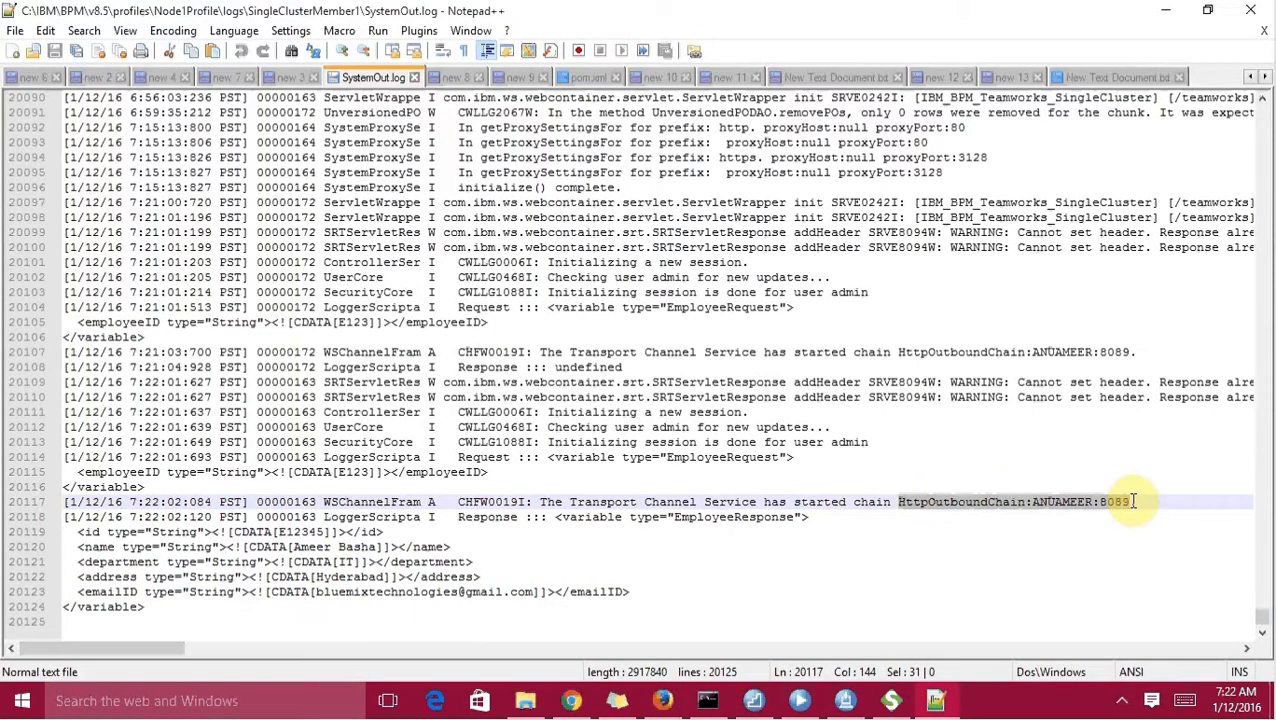
left_click(1132, 501)
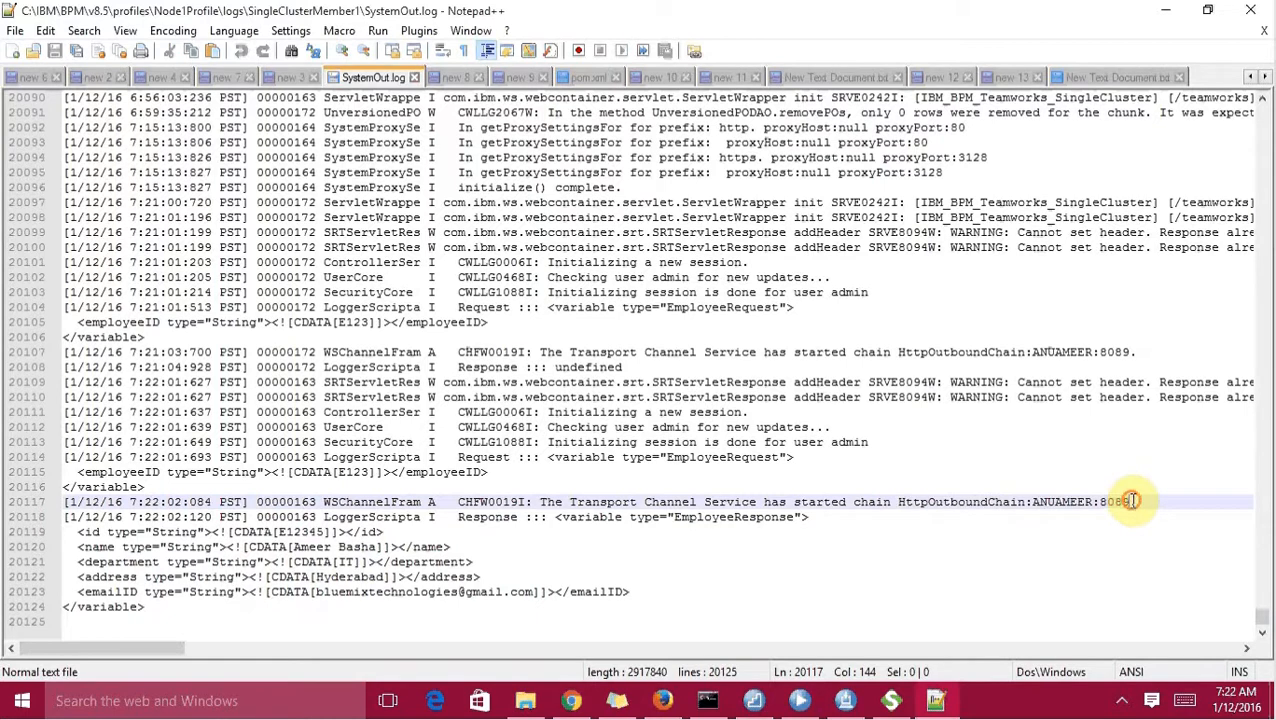
key("ctrl+End")
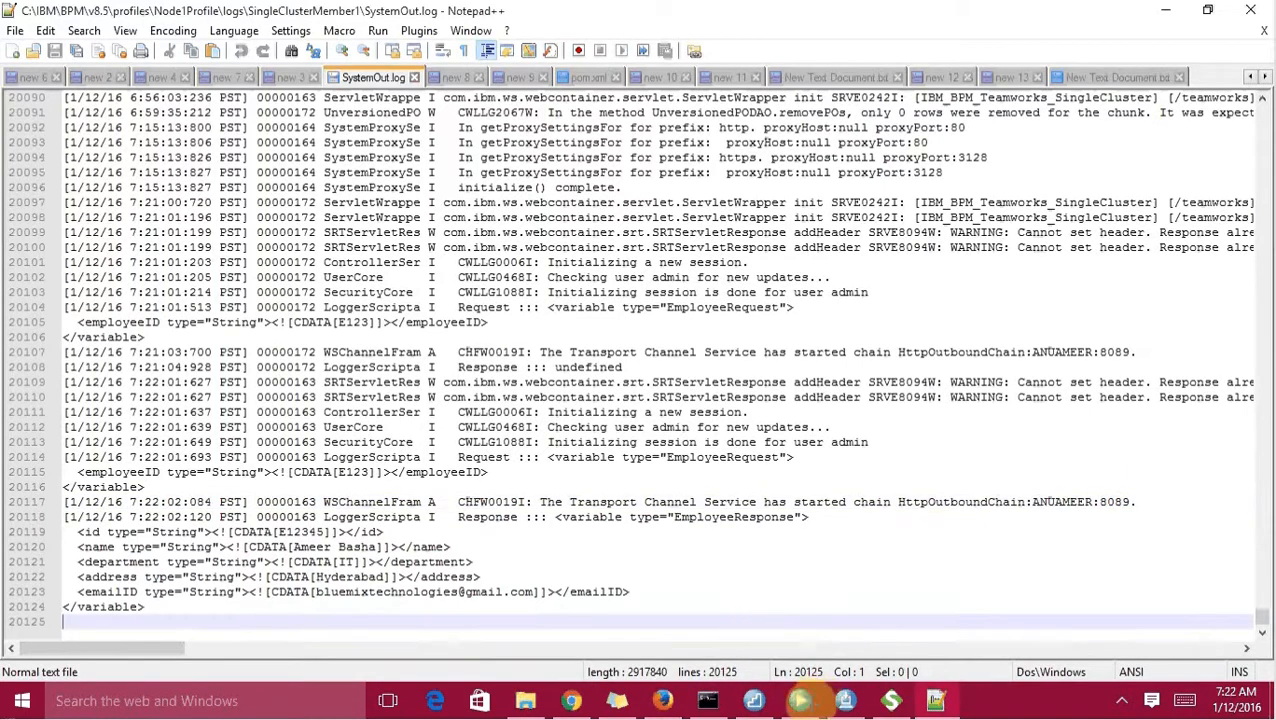
mouse_move(800, 708)
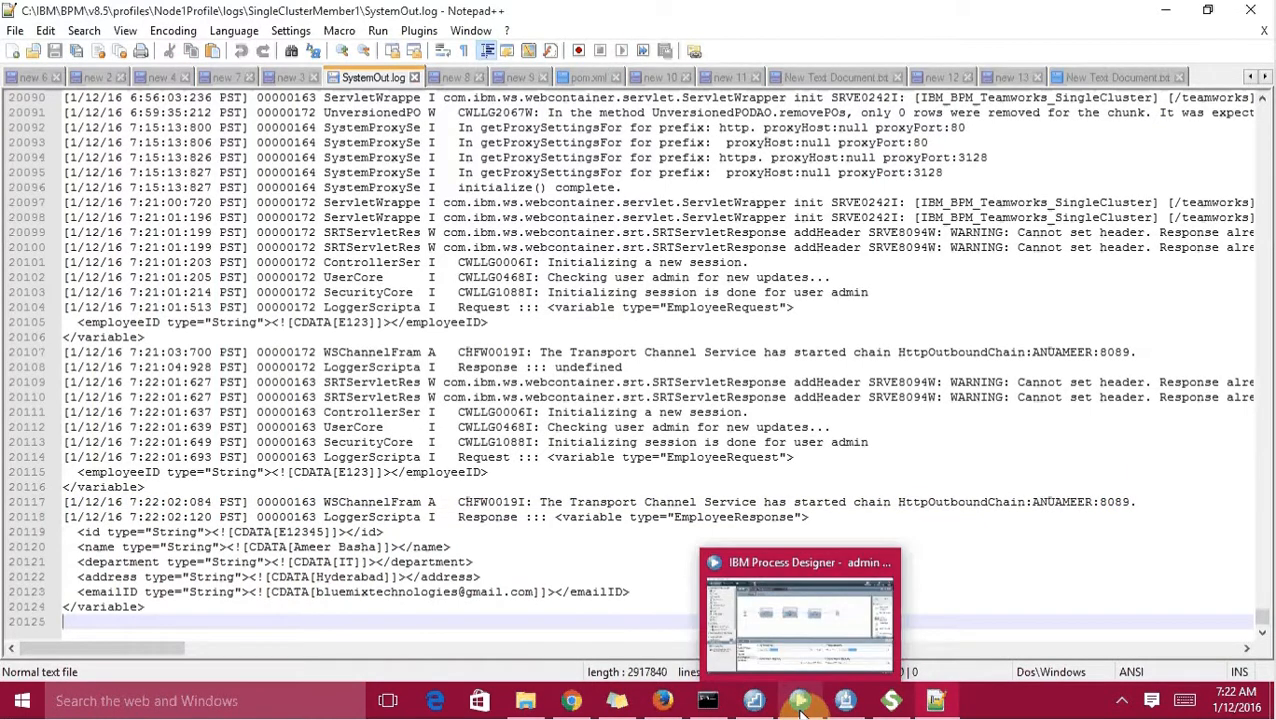
left_click(793, 625)
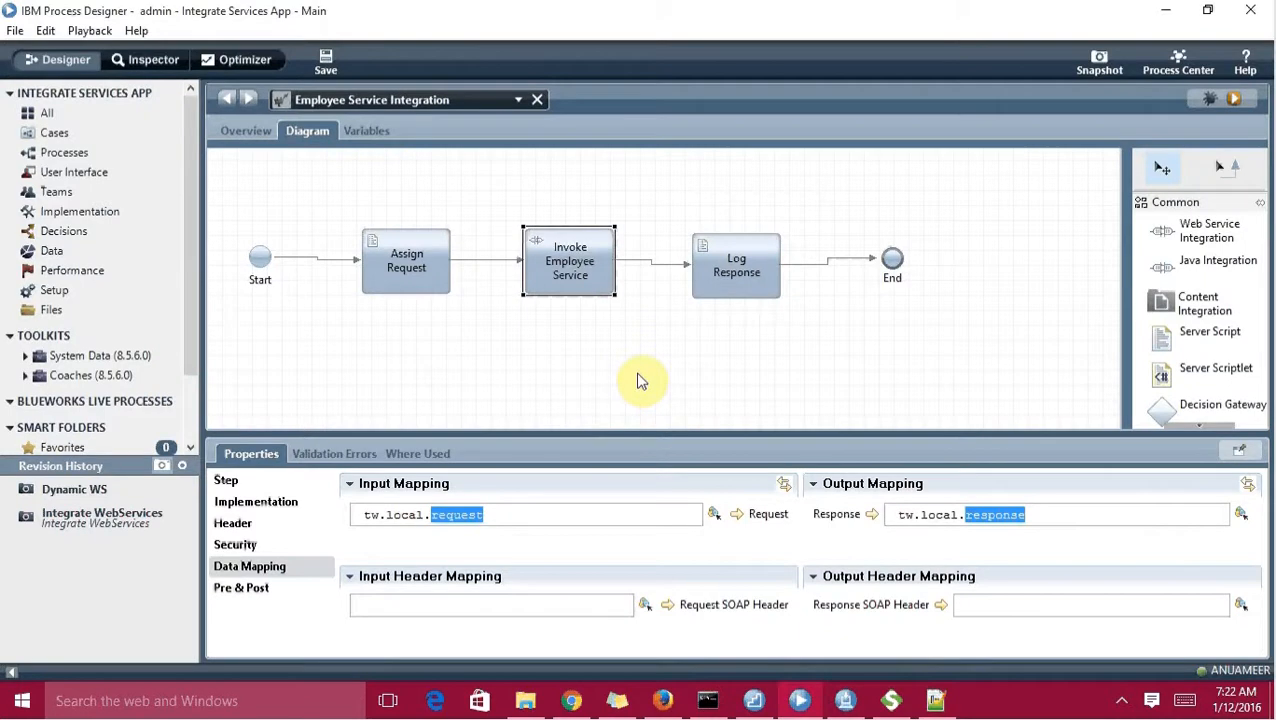